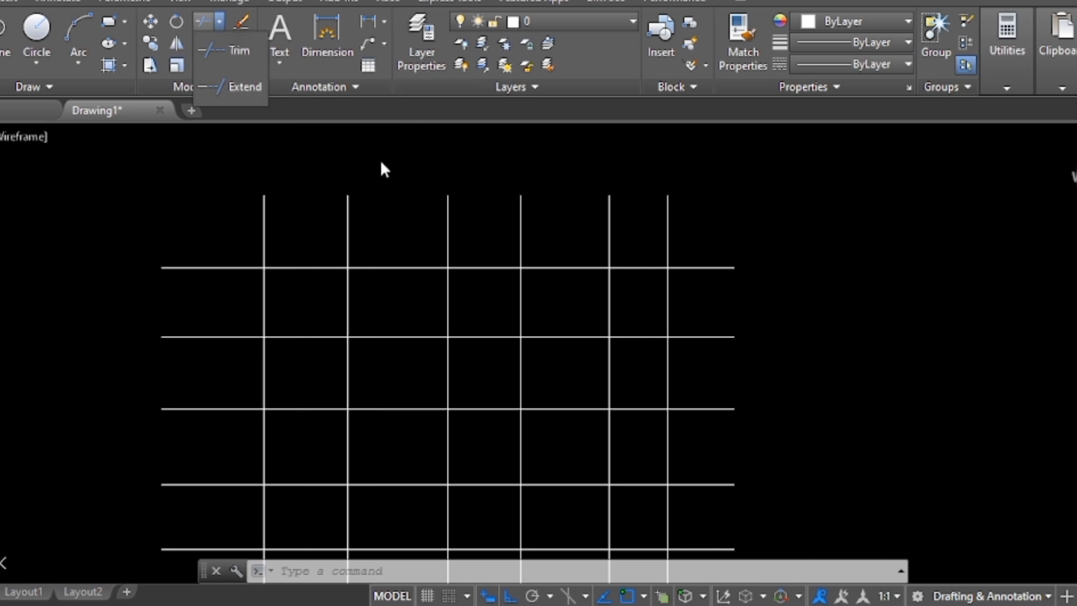
- Trim the upper ends of all six vertical lines above the top horizontal line, using all objects as cutting edges
click(223, 52)
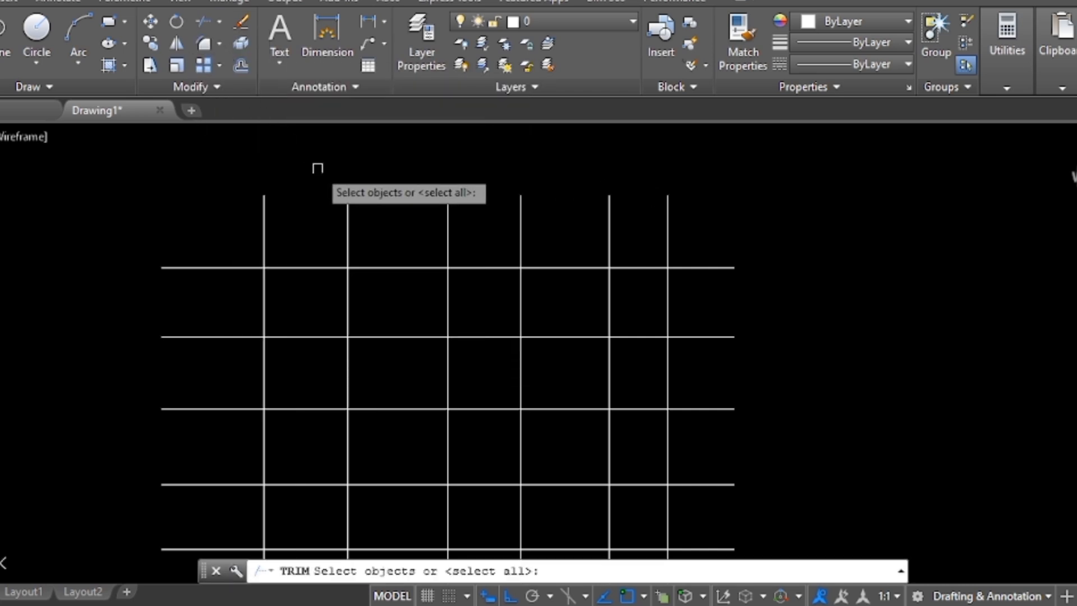
key(Return)
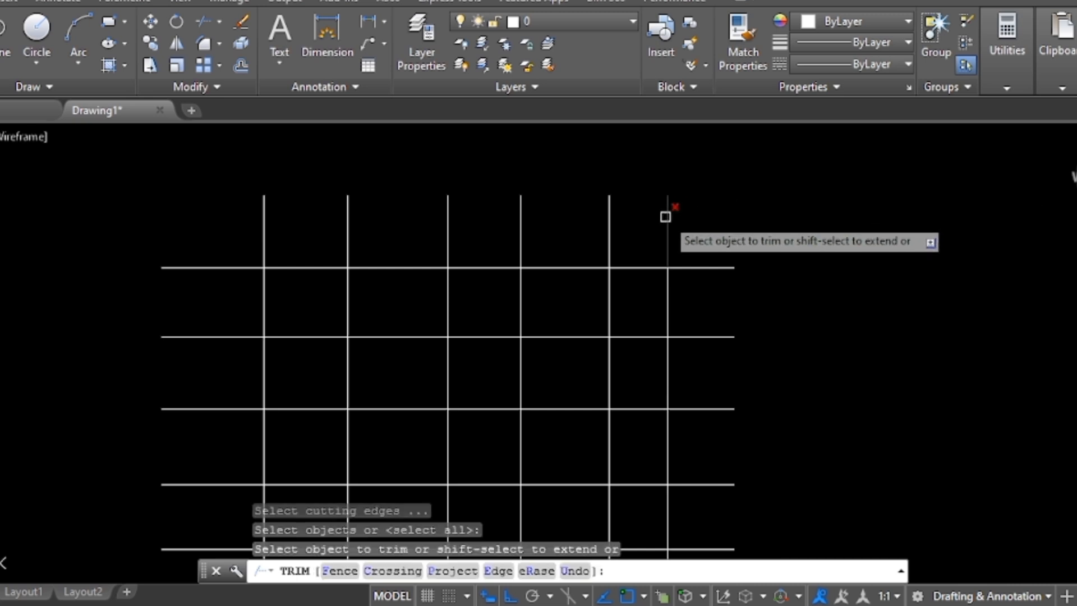
click(665, 217)
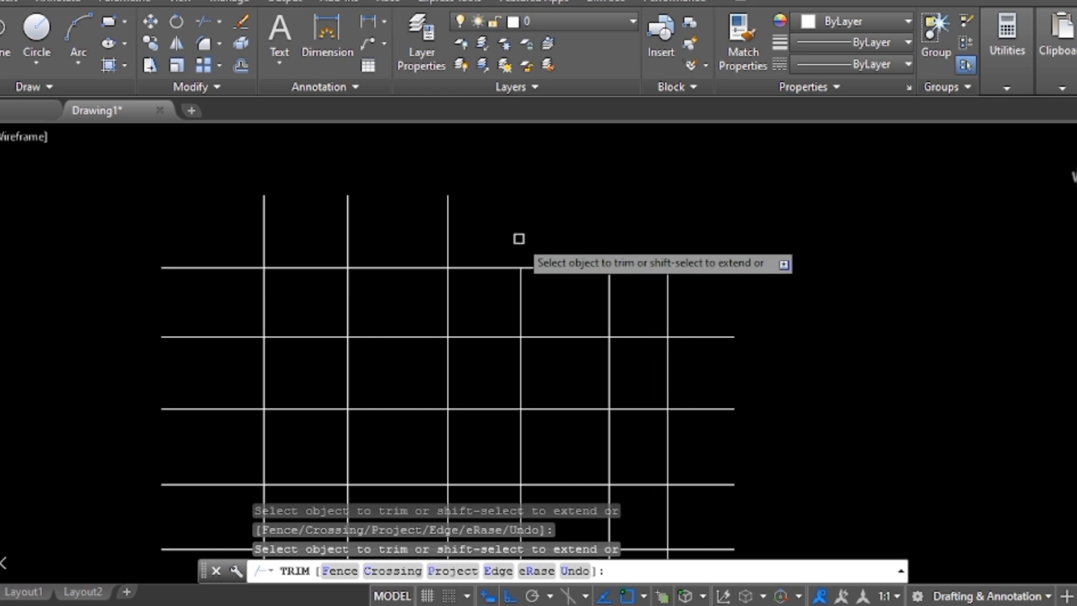
click(448, 227)
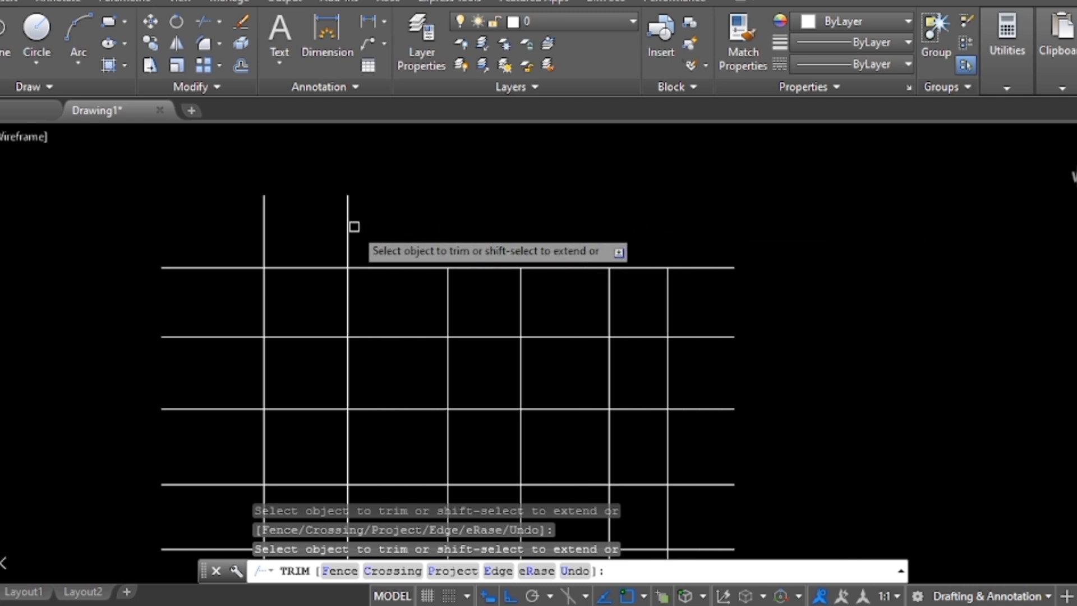
click(349, 225)
click(264, 224)
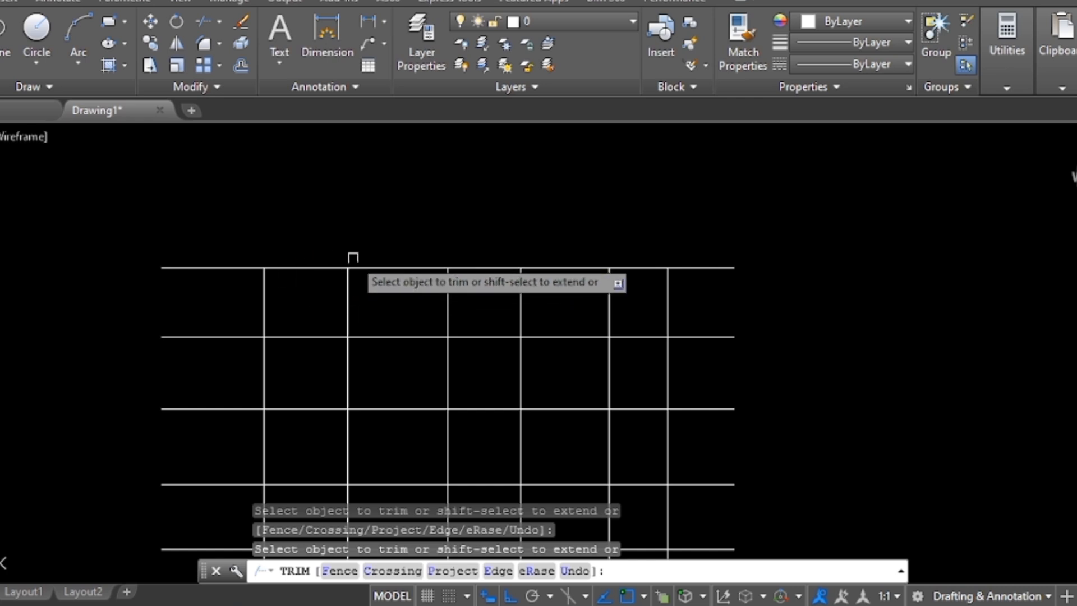
- Trim the overhangs of the top three horizontal lines beyond the rightmost vertical line
click(695, 268)
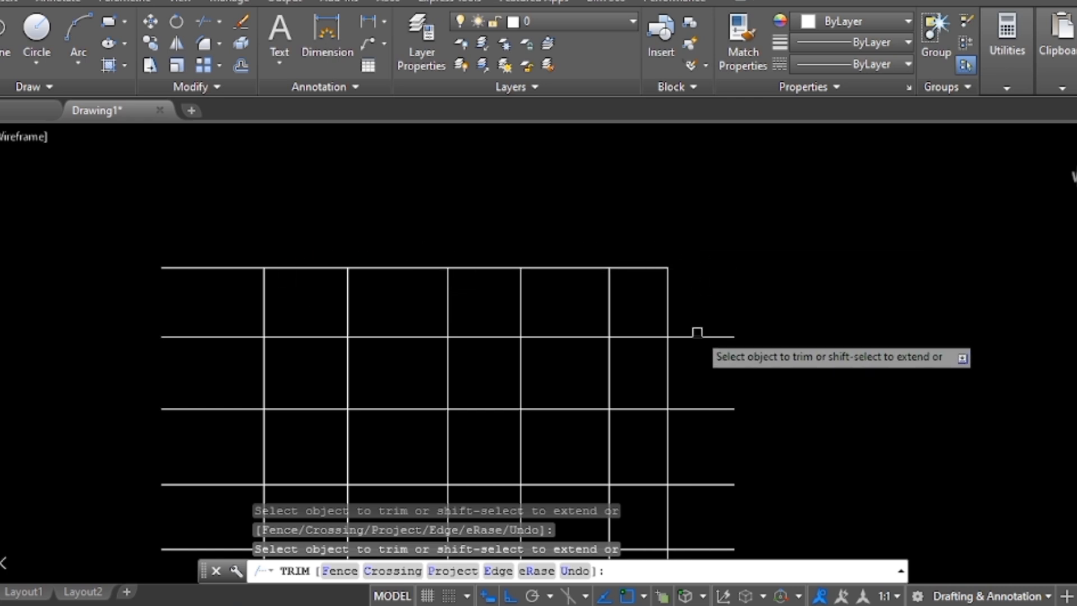
click(698, 332)
click(702, 330)
click(696, 337)
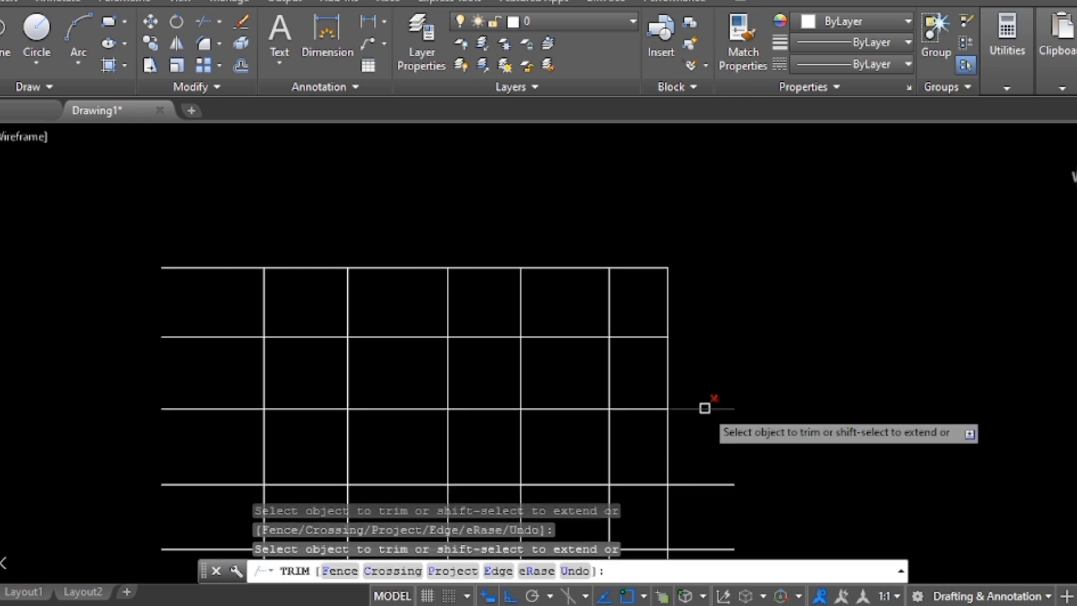
click(705, 408)
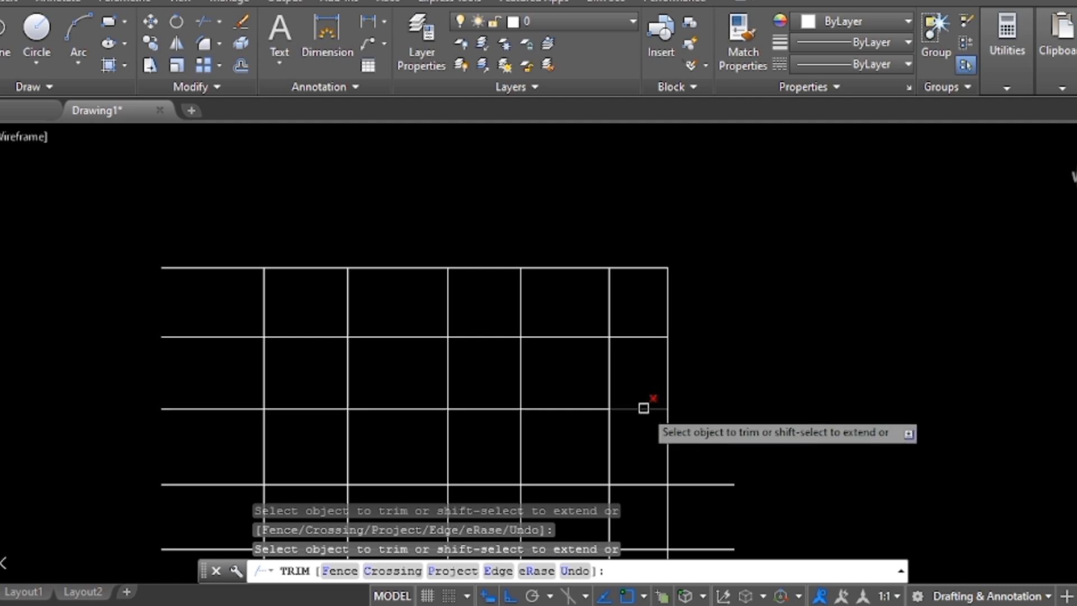
- Trim interior segments of the second to fifth horizontal lines between the fourth and sixth vertical lines
click(635, 336)
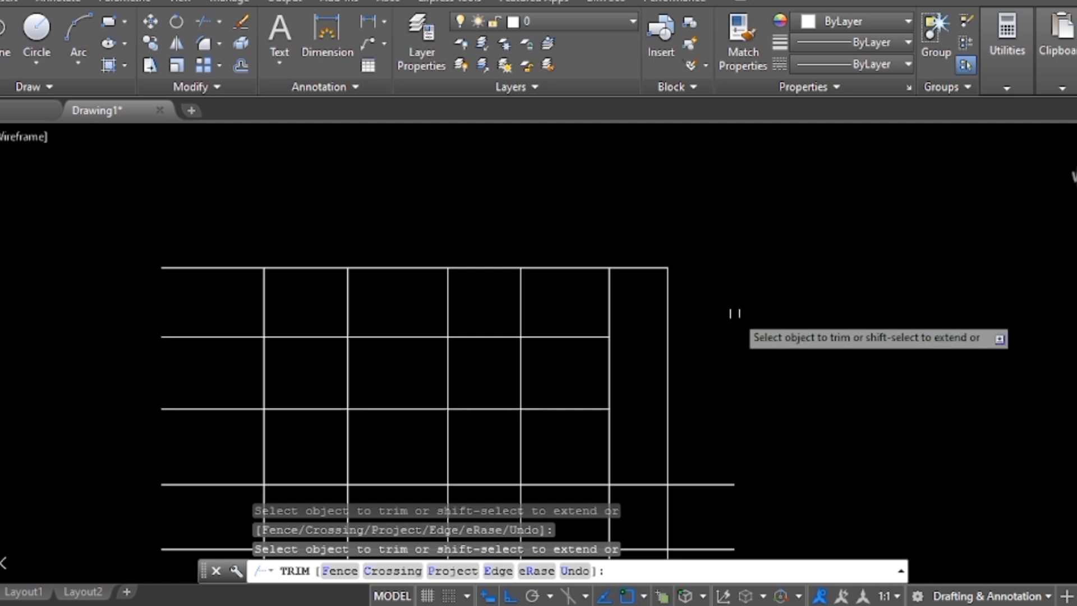
scroll(656, 241, down, 2)
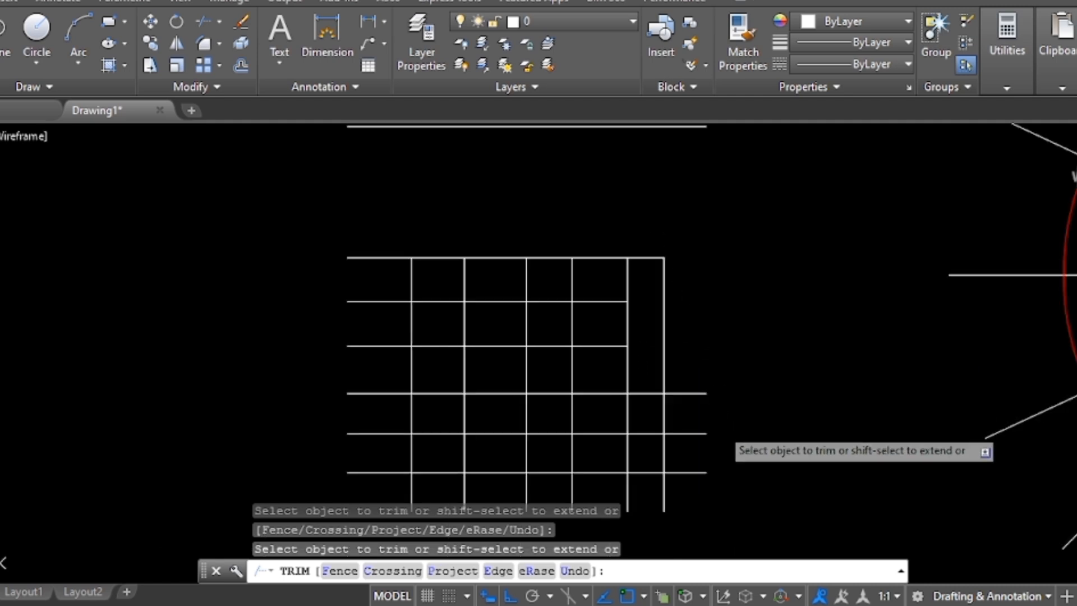
scroll(690, 451, up, 3)
click(568, 408)
key(Escape)
scroll(560, 281, down, 2)
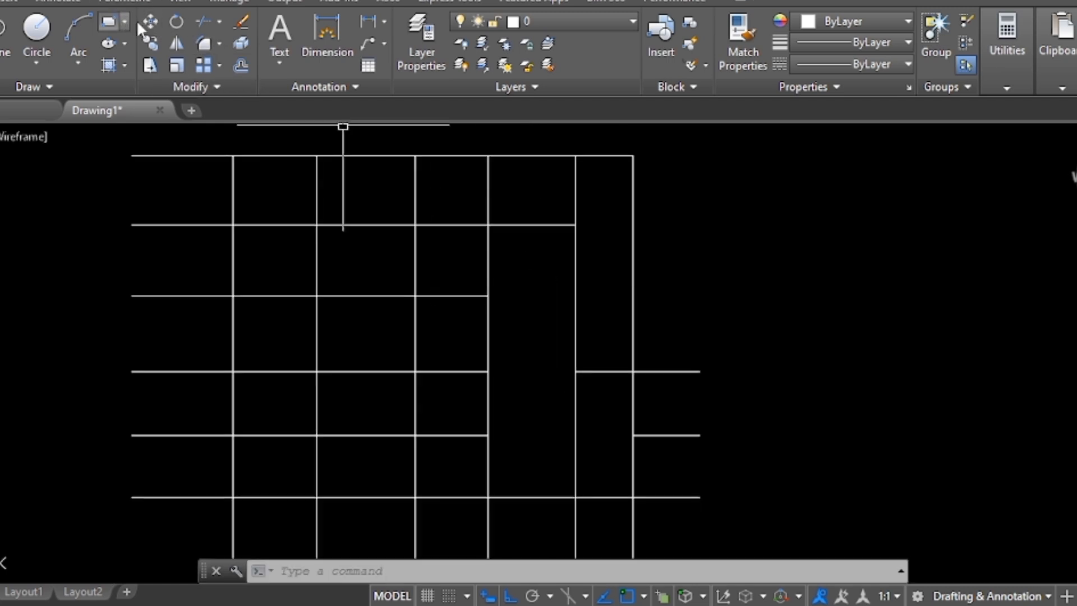
- Trim the fourth horizontal line's right overhang, the third one's segment between the second and third verticals, and the fifth vertical above the fourth horizontal
click(210, 21)
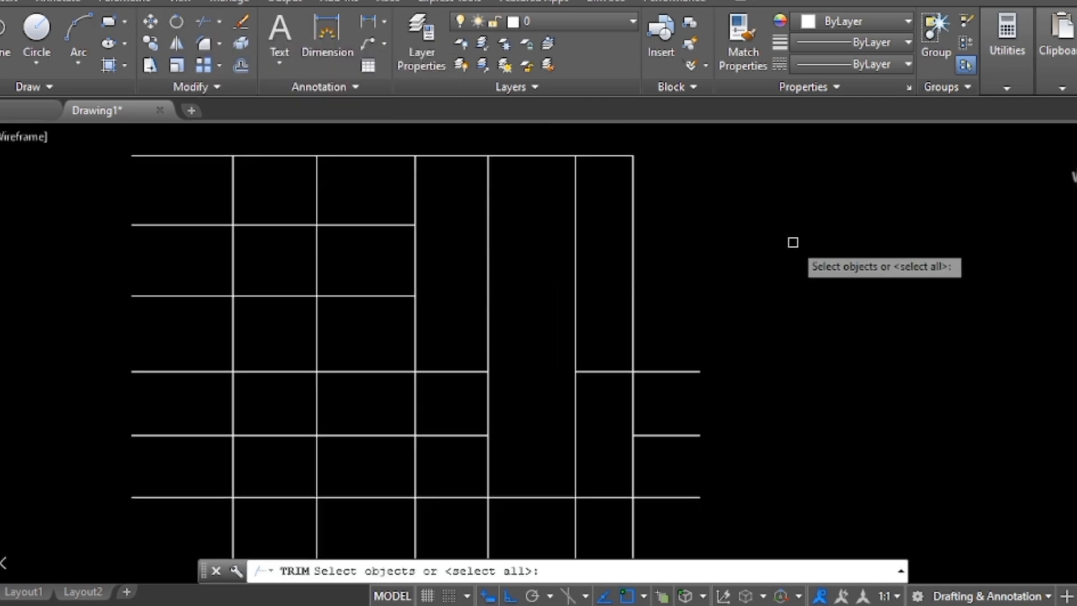
key(Return)
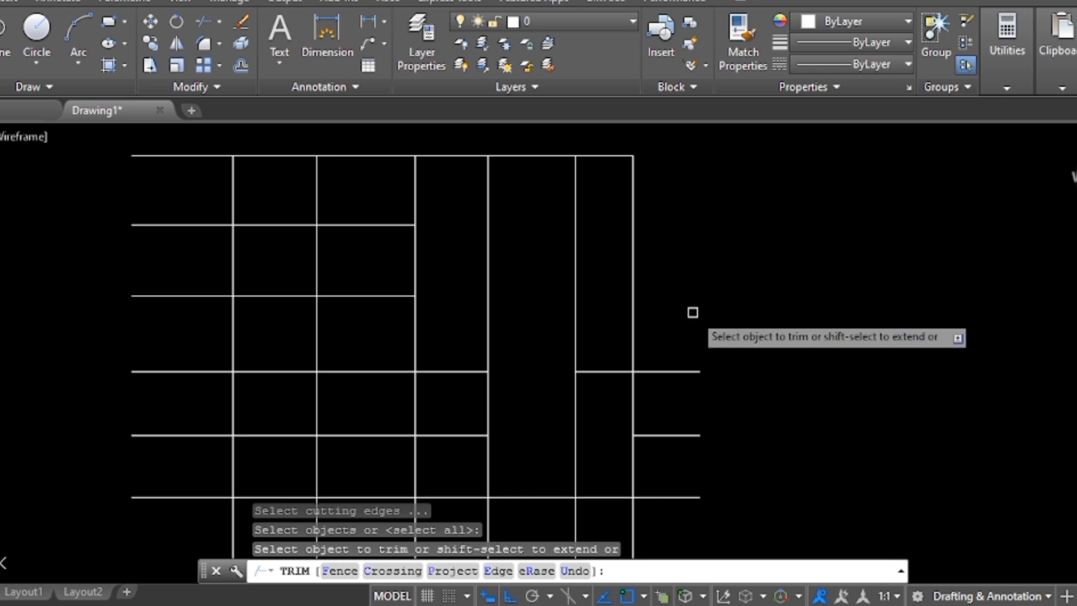
click(673, 371)
click(380, 296)
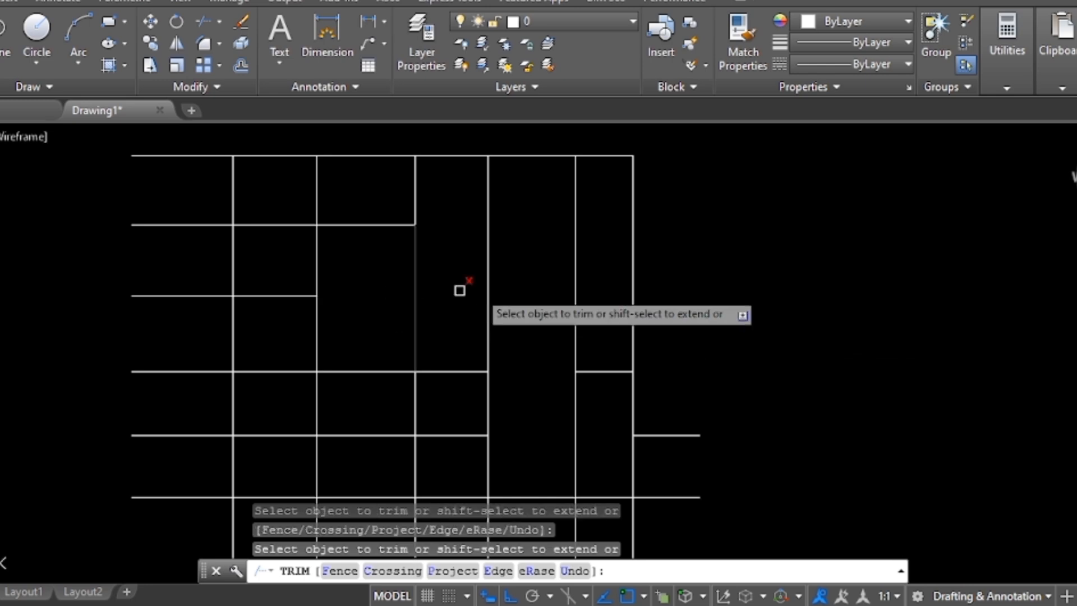
click(579, 274)
click(563, 272)
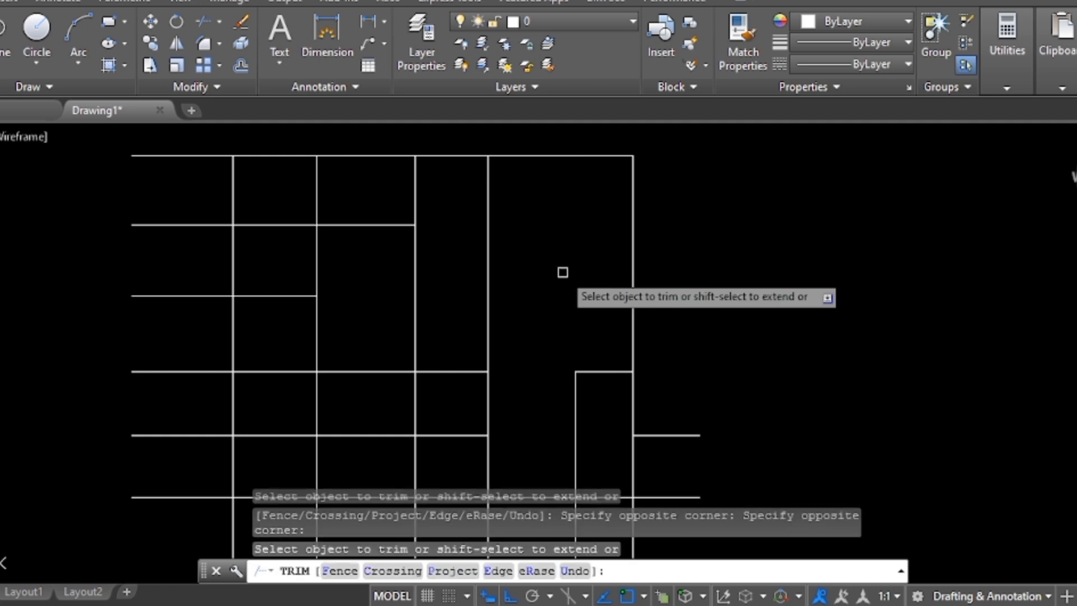
key(Escape)
key(Escape)
key(Escape)
key(Escape)
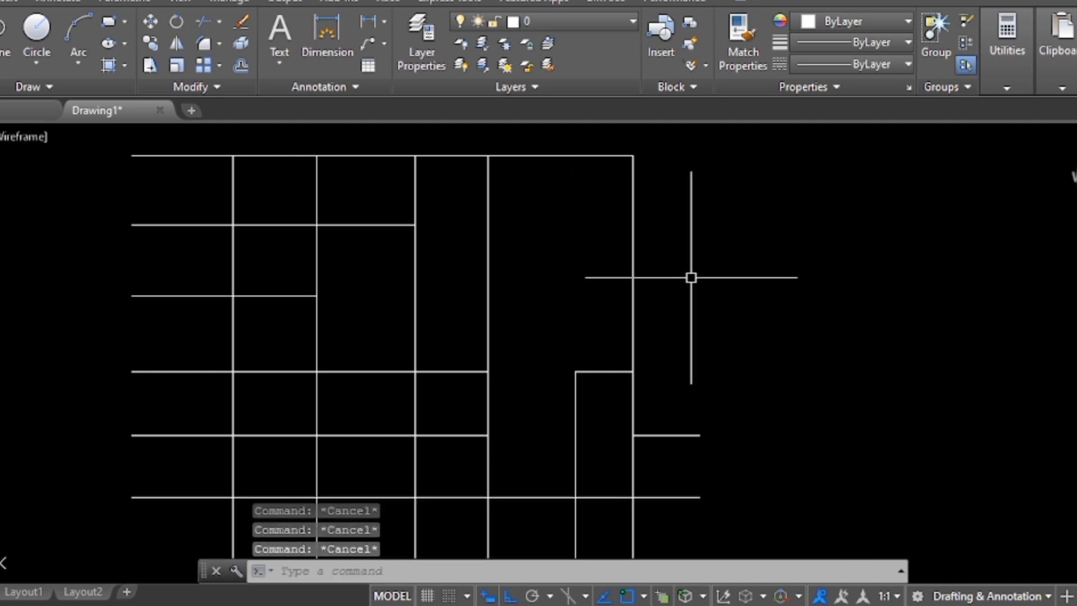
text(t)
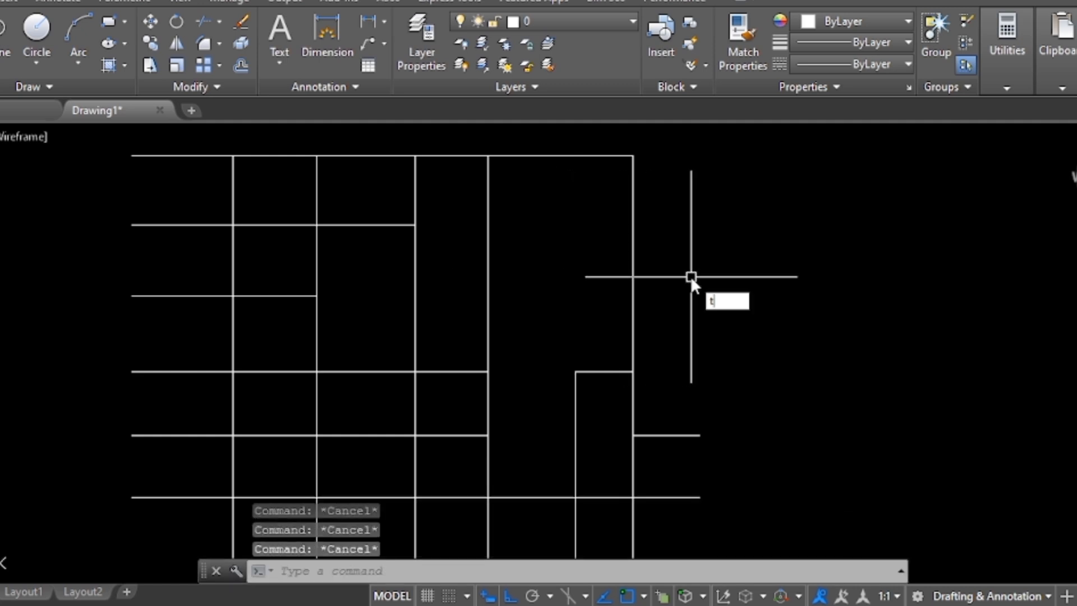
text(r)
key(Return)
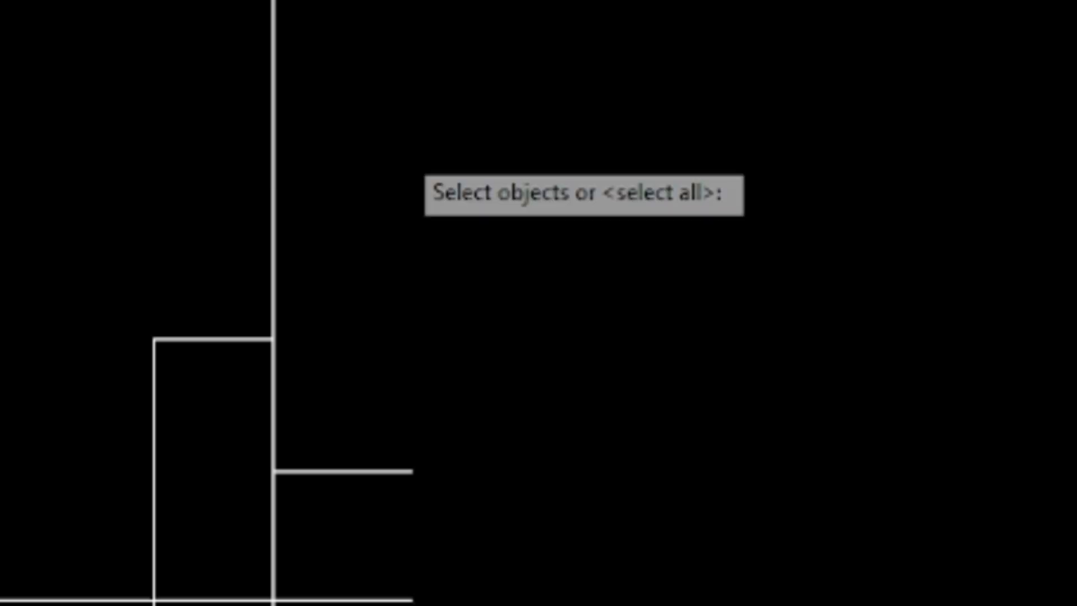
key(Return)
key(Escape)
- Trim interior segments of the second, third and fourth horizontal lines between the first and fourth verticals, using all objects as cutting edges
text(tr)
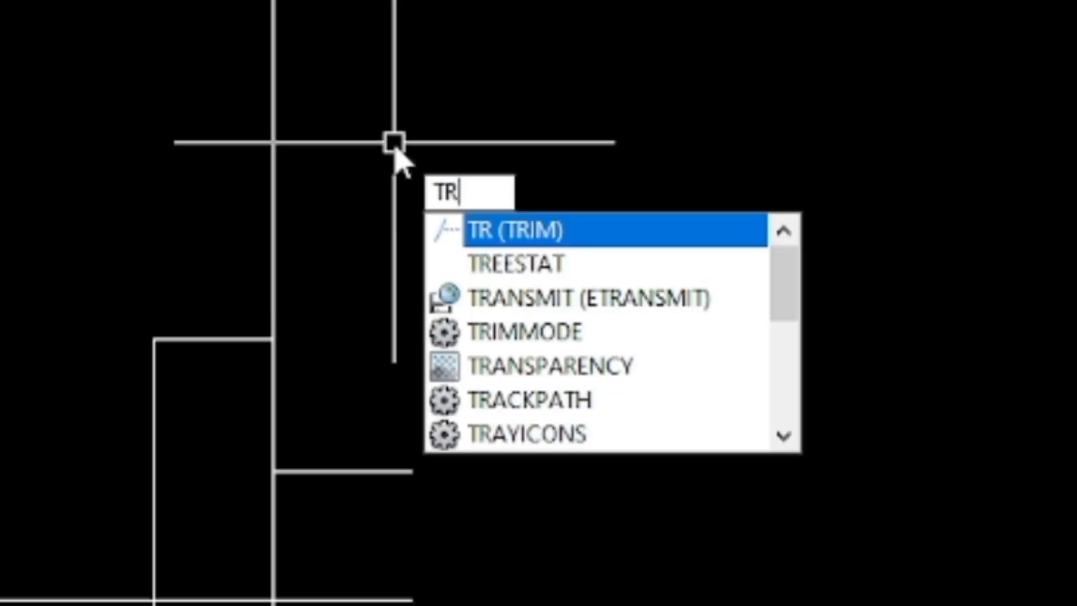
key(Return)
key(Return)
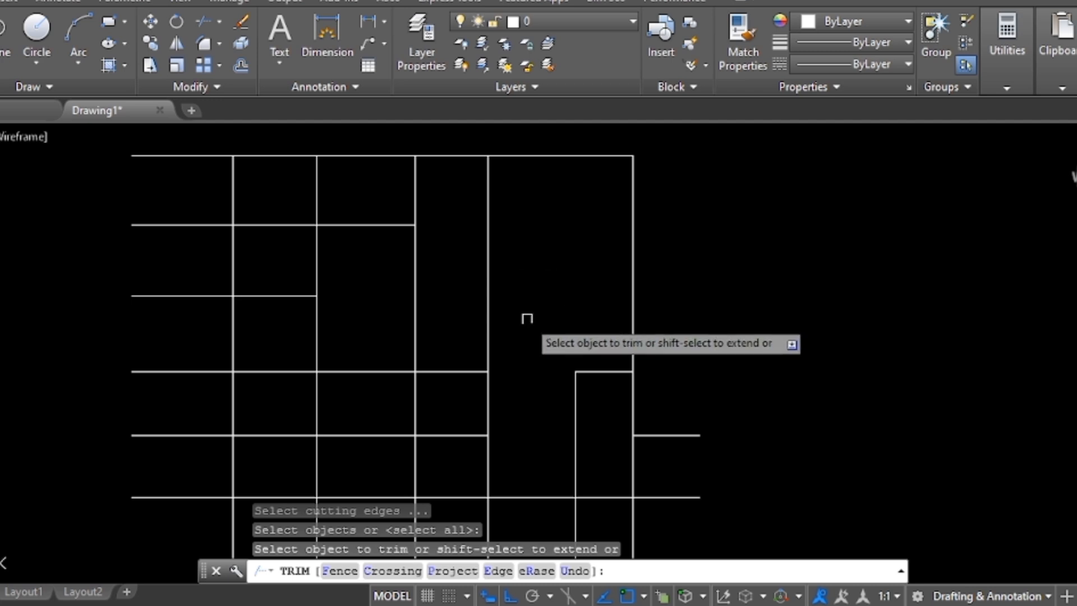
click(456, 373)
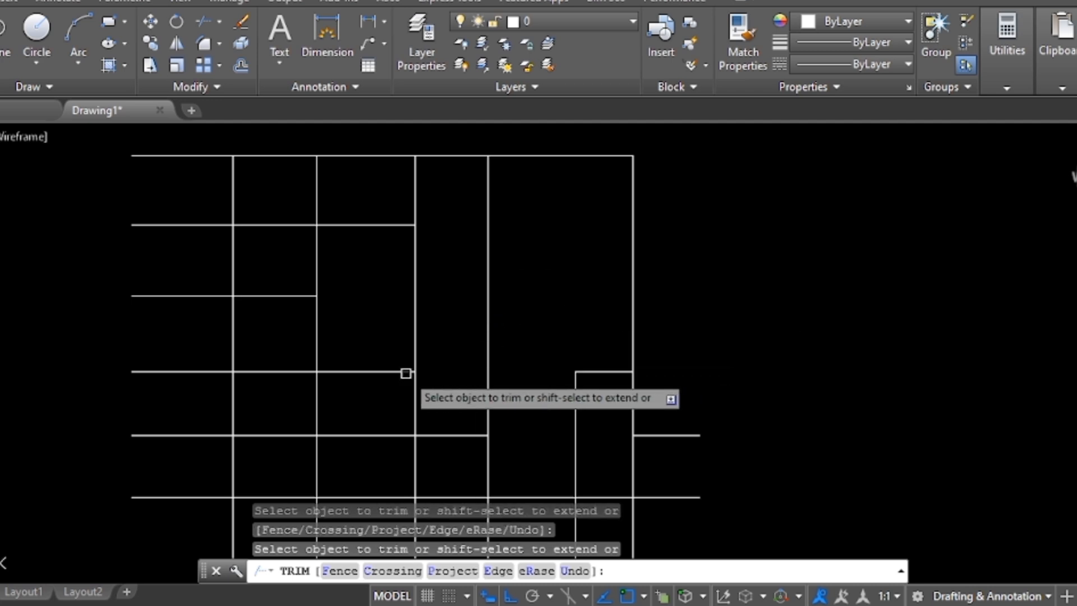
click(396, 373)
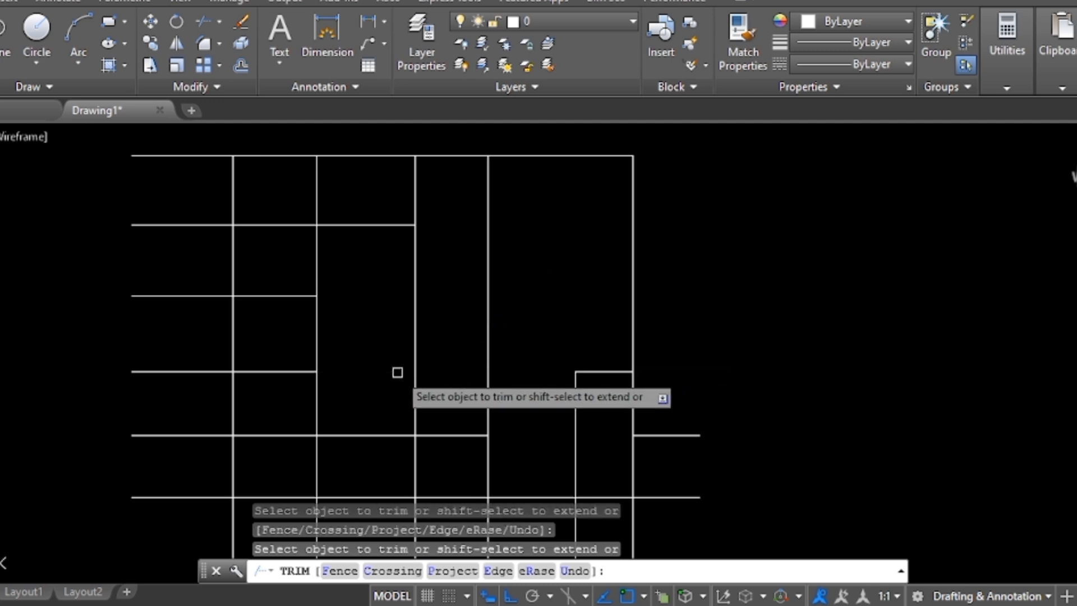
click(305, 296)
click(375, 225)
click(302, 226)
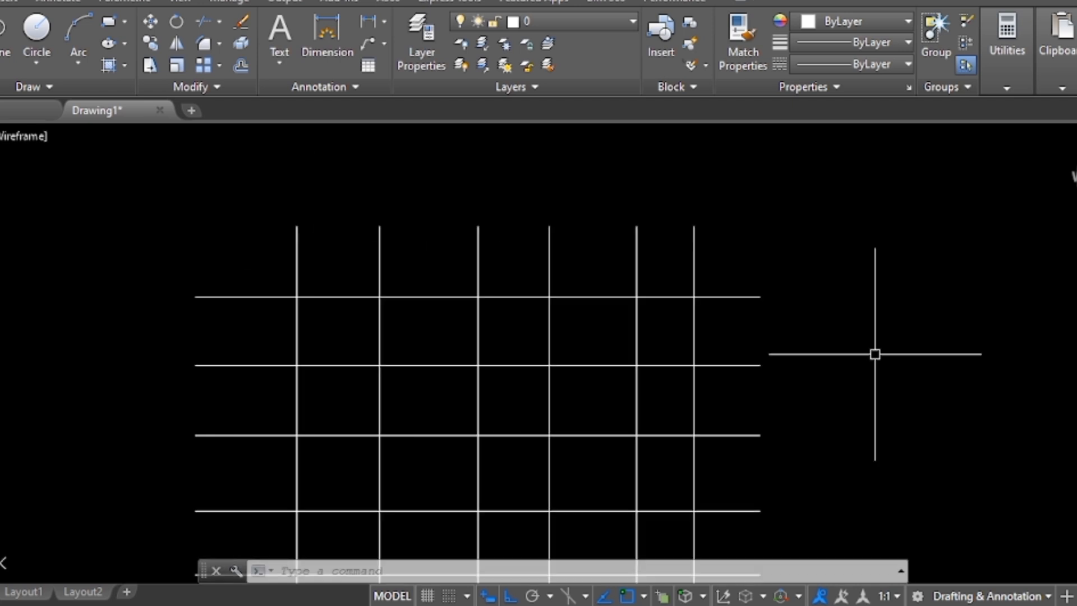
- Trim all six horizontal lines to the right of the leftmost vertical line, using only that vertical line as the cutting edge
text(t)
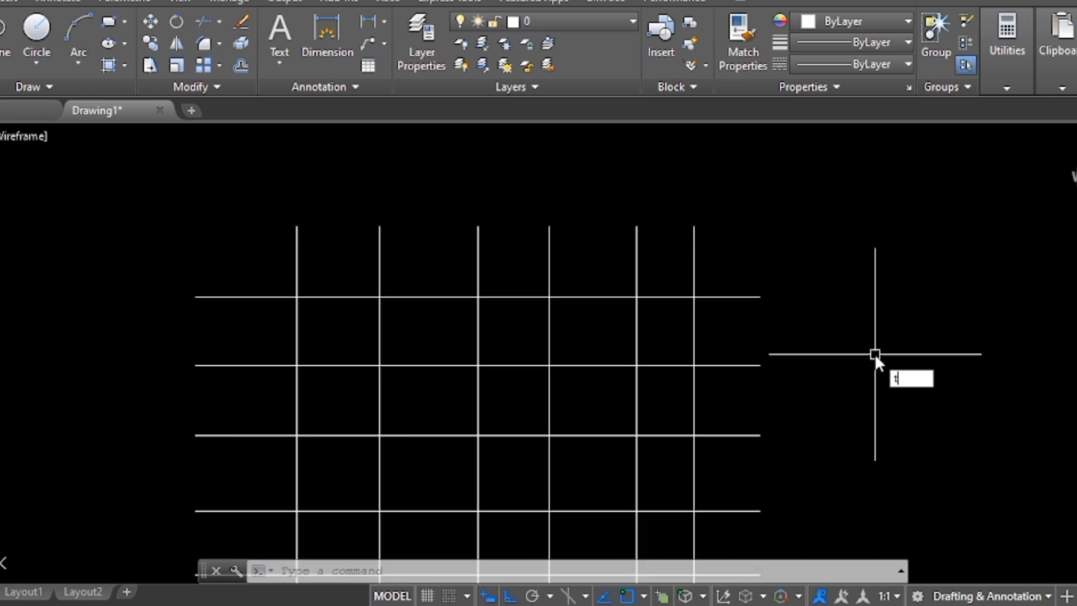
text(r)
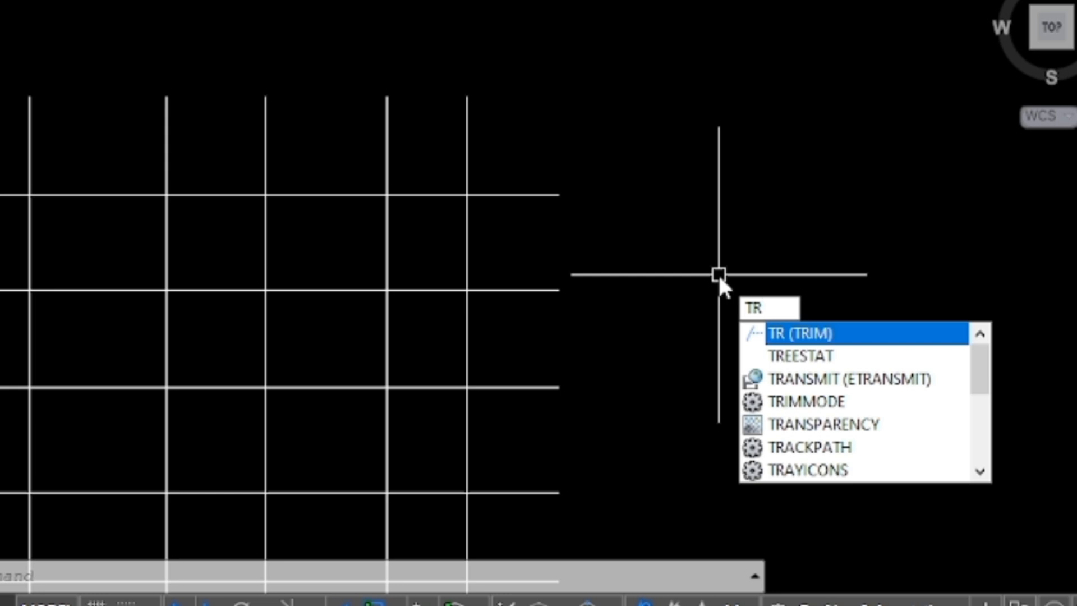
key(Return)
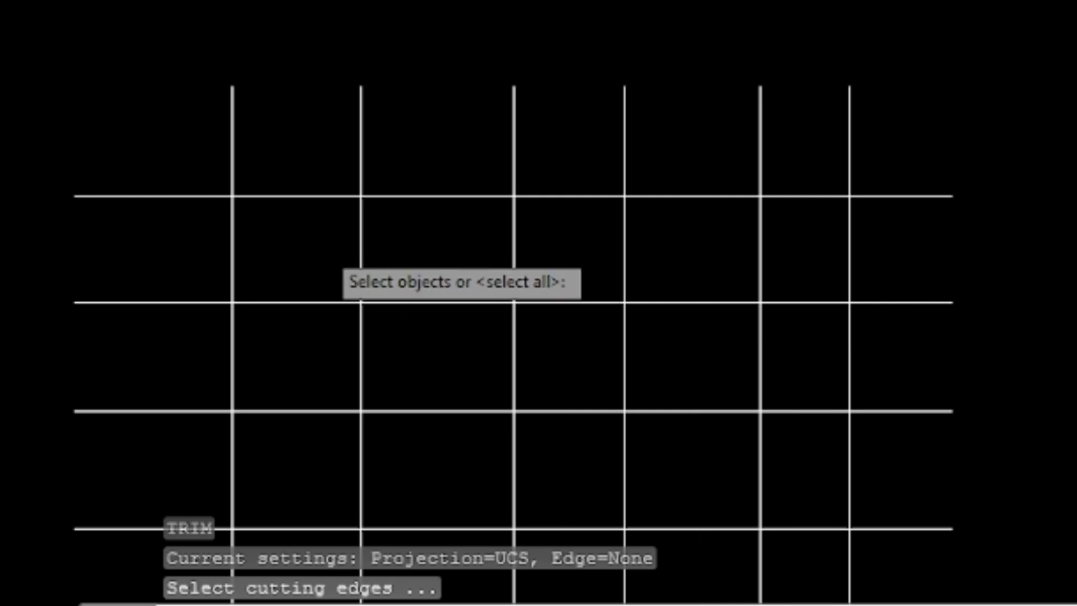
click(230, 236)
scroll(262, 90, down, 1)
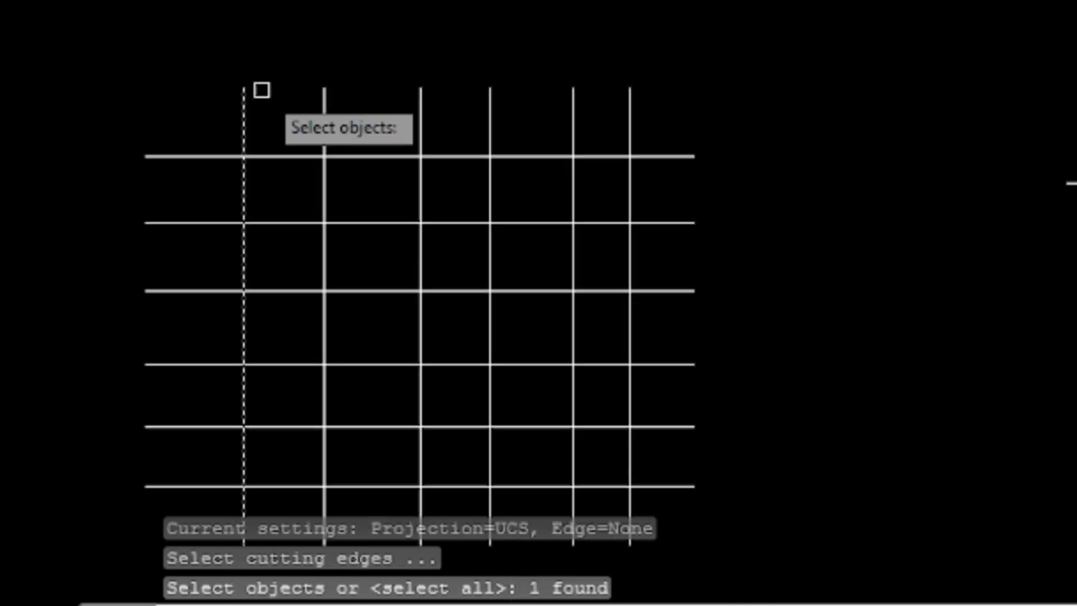
scroll(262, 90, down, 1)
scroll(264, 161, up, 1)
key(Return)
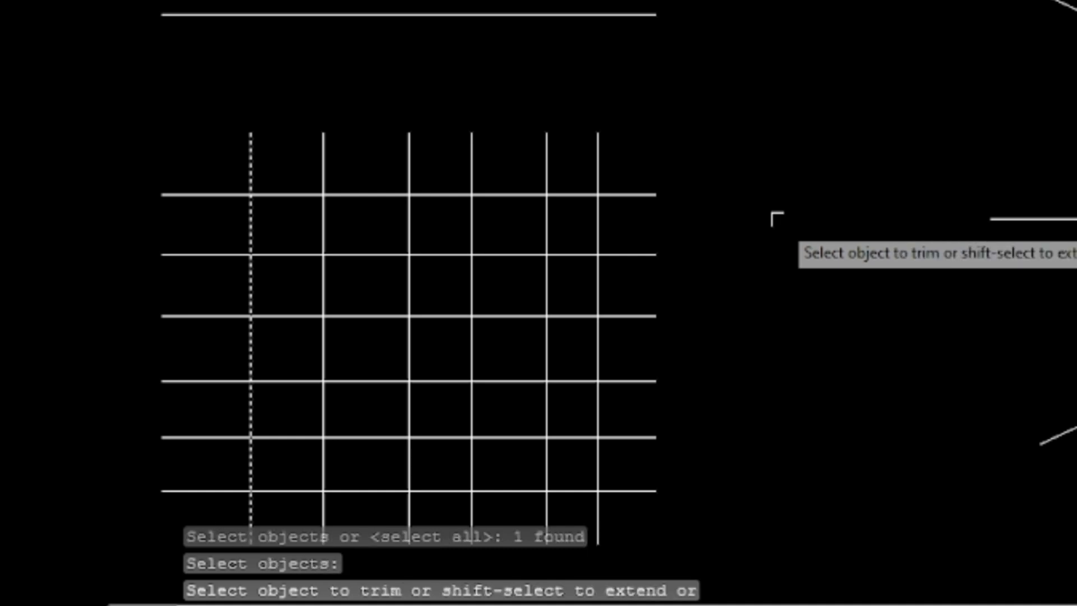
click(644, 195)
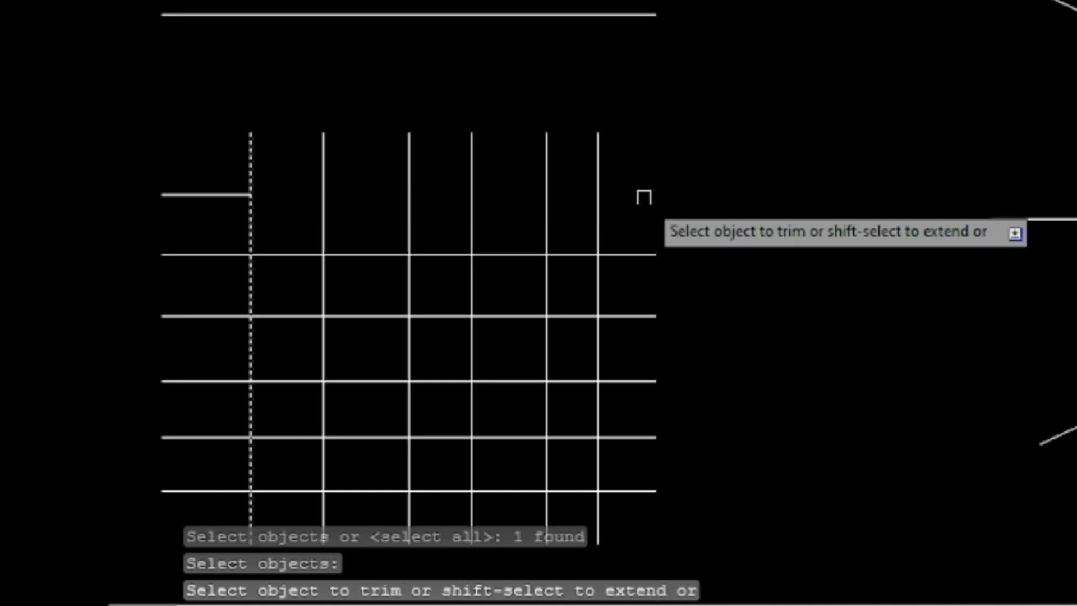
click(648, 252)
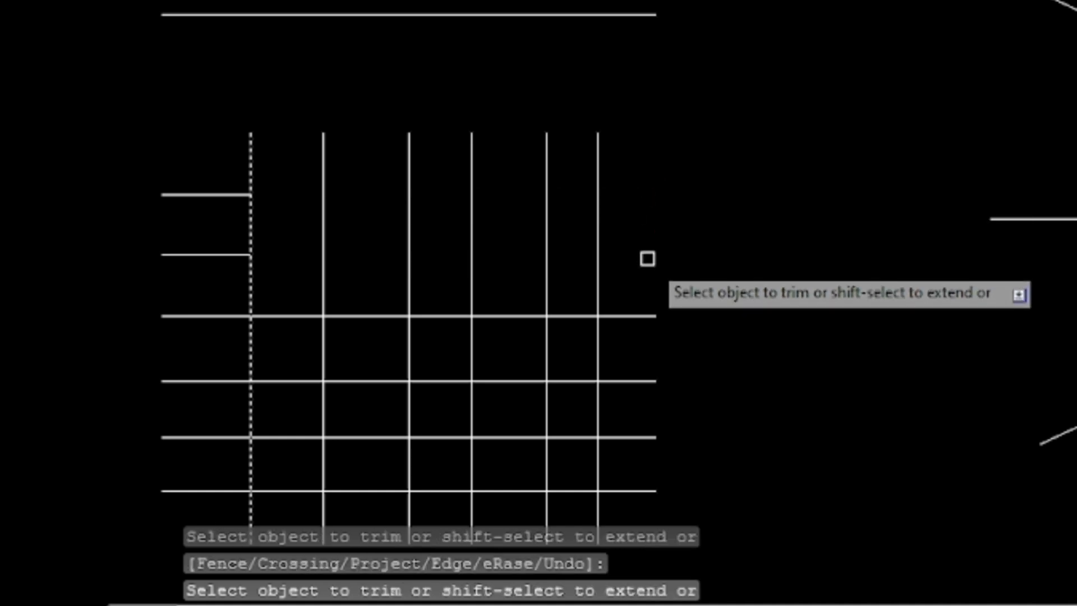
click(647, 312)
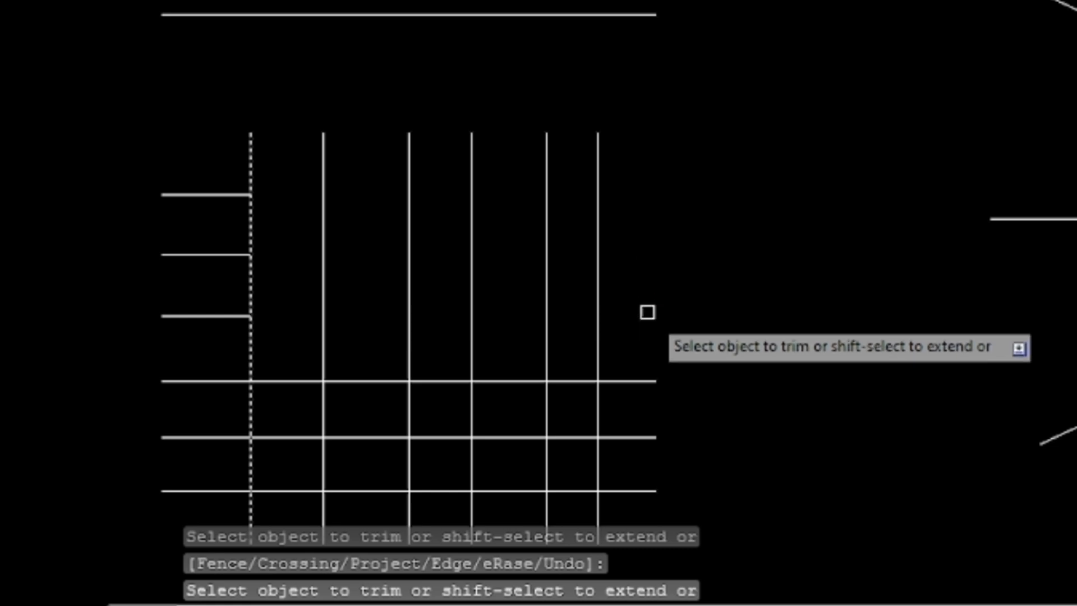
click(649, 381)
click(645, 437)
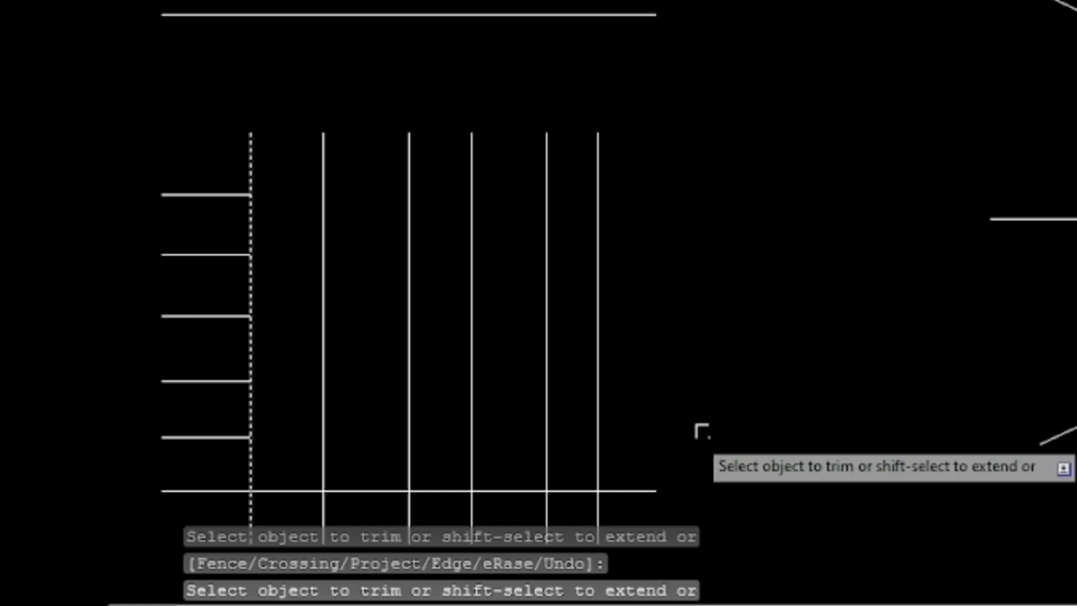
click(635, 493)
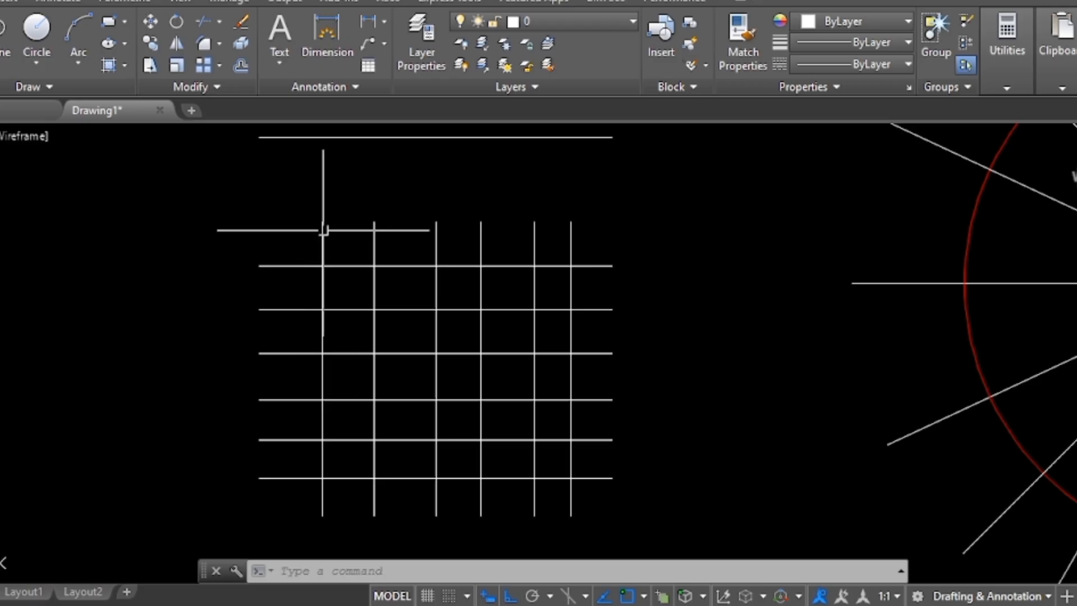
- Trim the second to sixth horizontal grid lines beyond the leftmost vertical, using that vertical and the grid's top horizontal as cutting edges
text(tr)
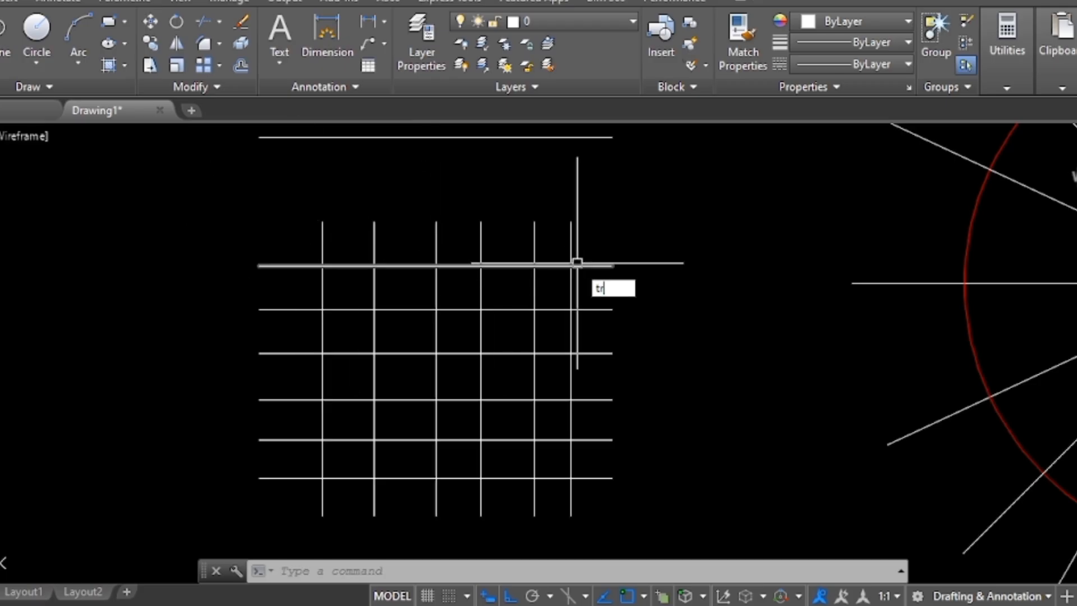
key(Return)
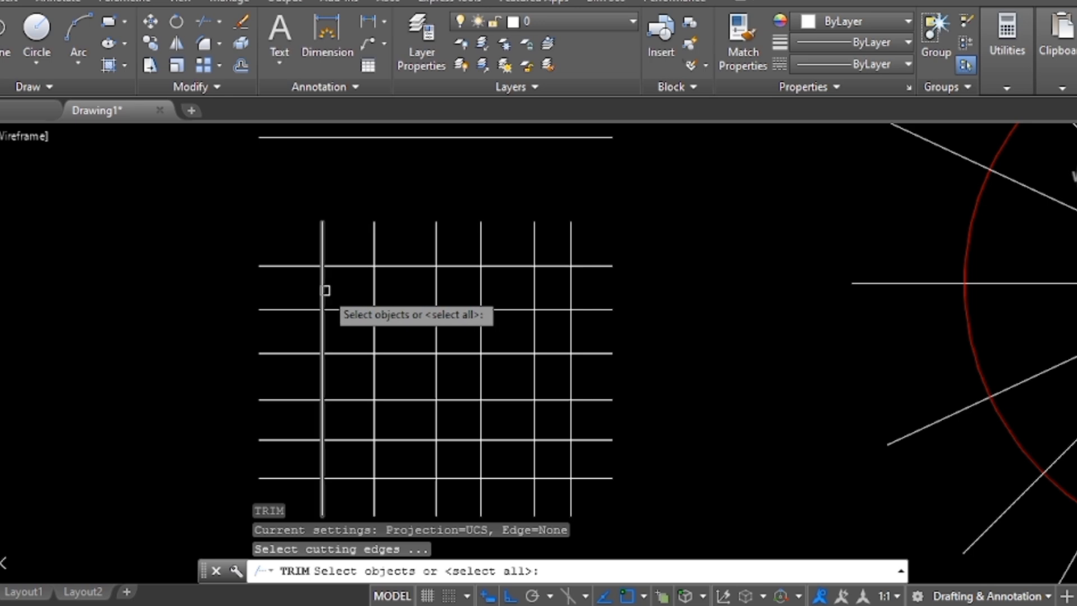
click(325, 290)
click(336, 265)
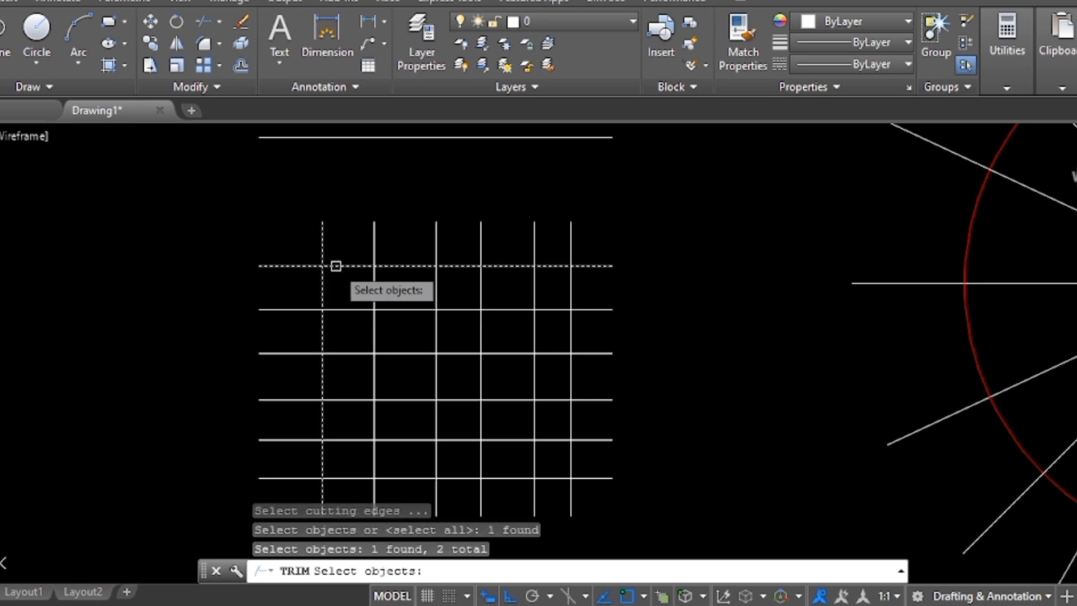
key(Return)
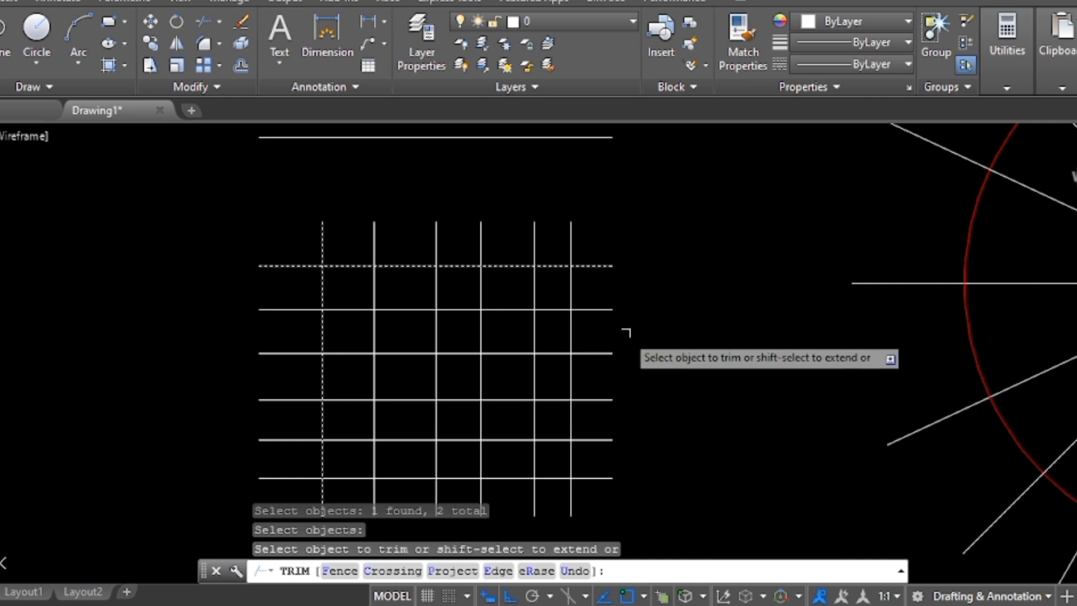
click(612, 312)
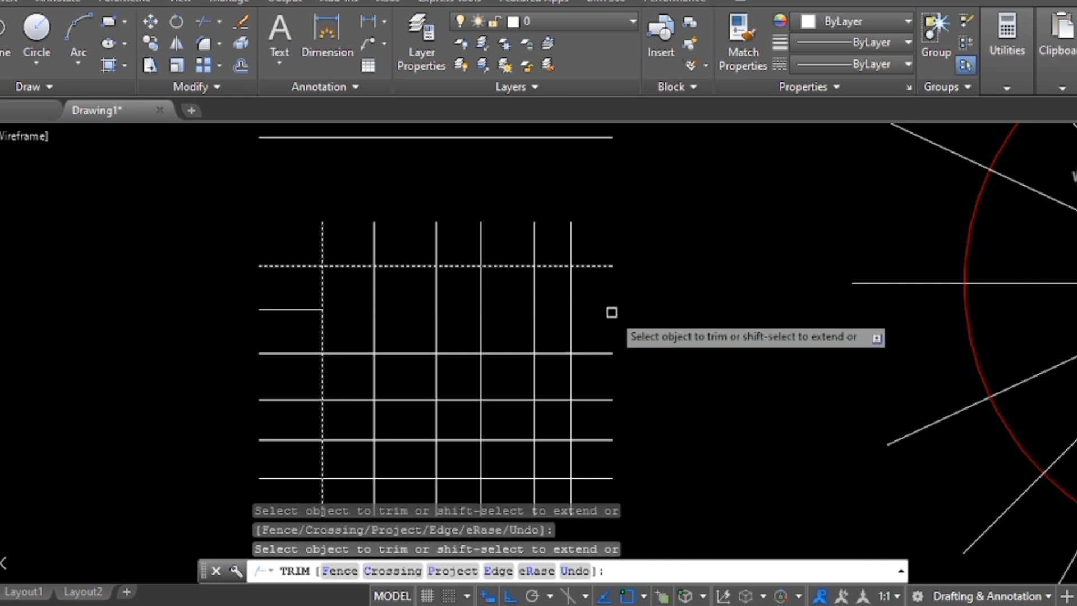
click(612, 349)
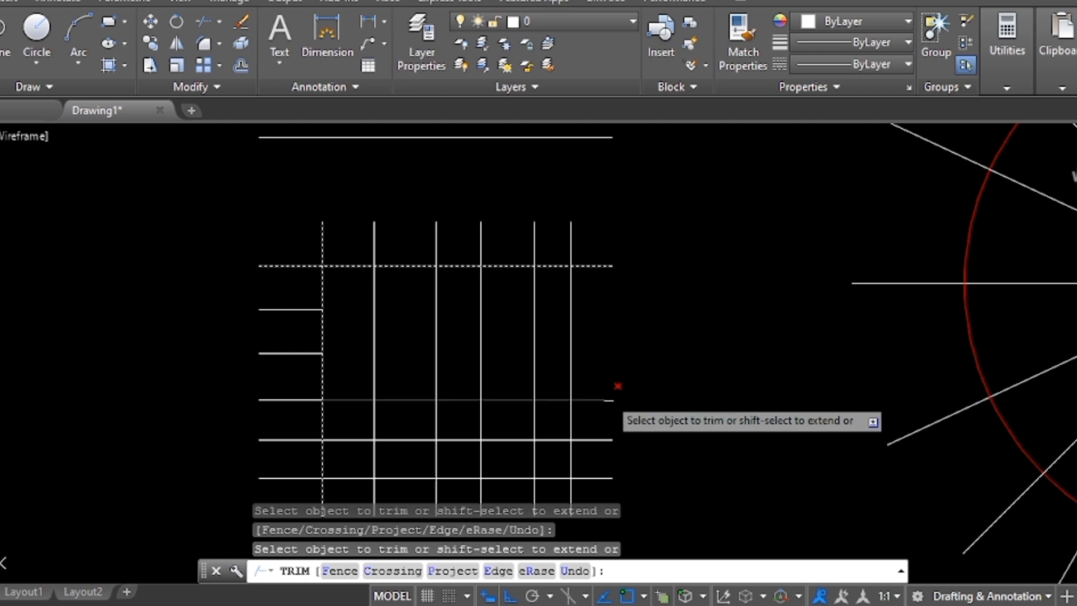
click(609, 399)
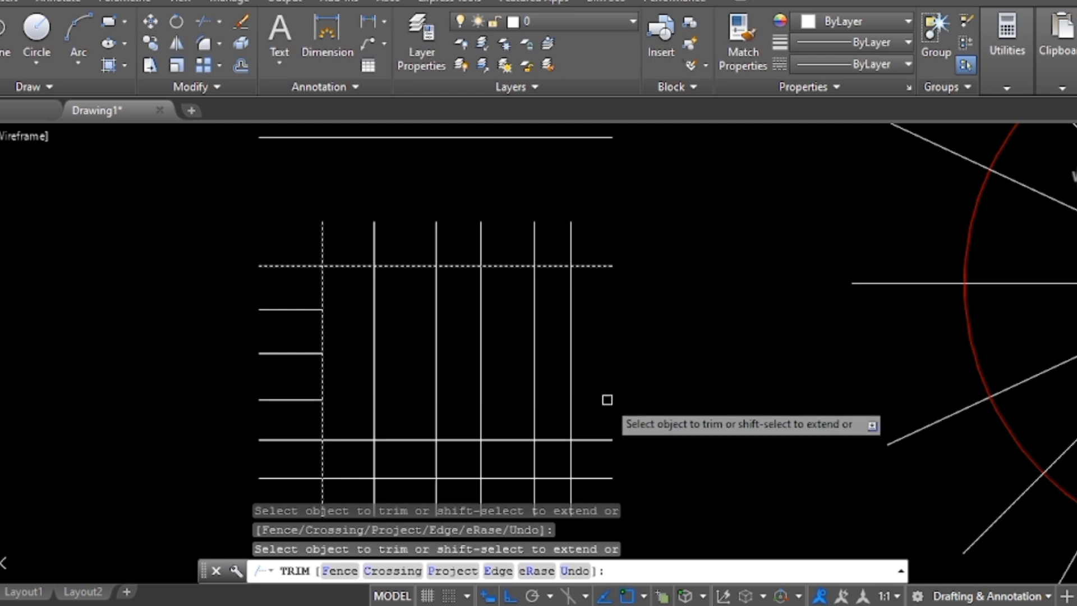
click(604, 439)
click(604, 478)
- Trim the five remaining vertical lines below the grid's top horizontal line, using the same cutting edges
click(570, 468)
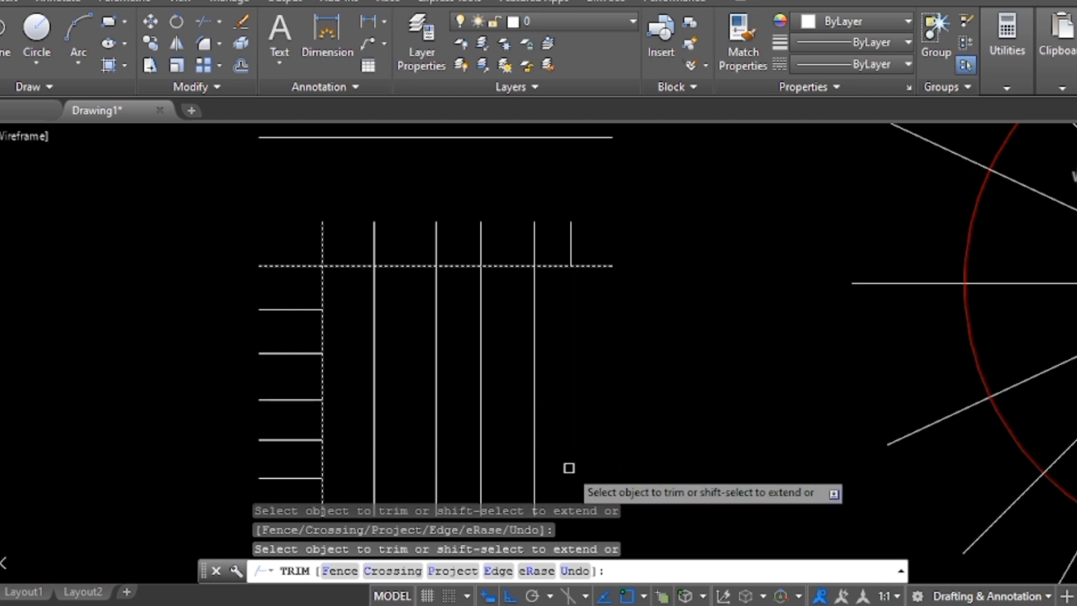
click(534, 457)
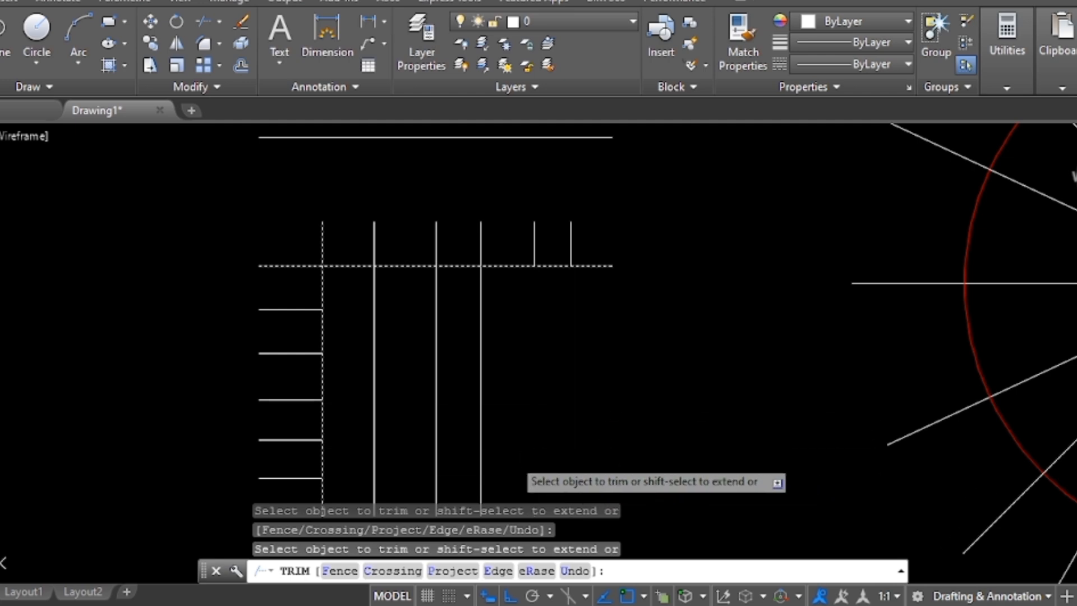
click(481, 447)
click(436, 441)
click(374, 403)
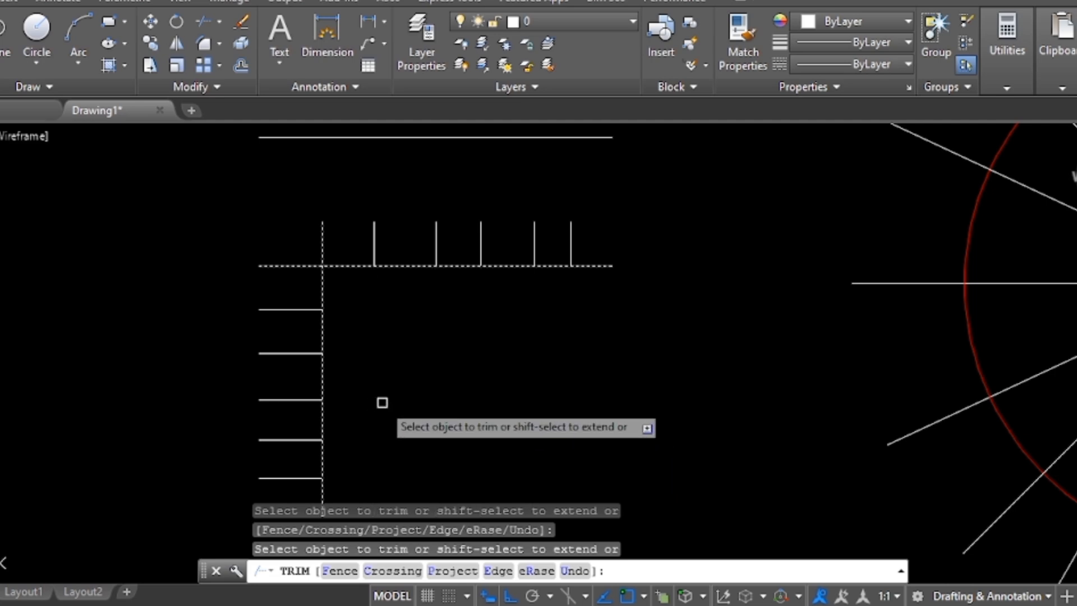
- End the Trim command and undo the trims made on the grid with the two cutting edges
scroll(349, 284, down, 2)
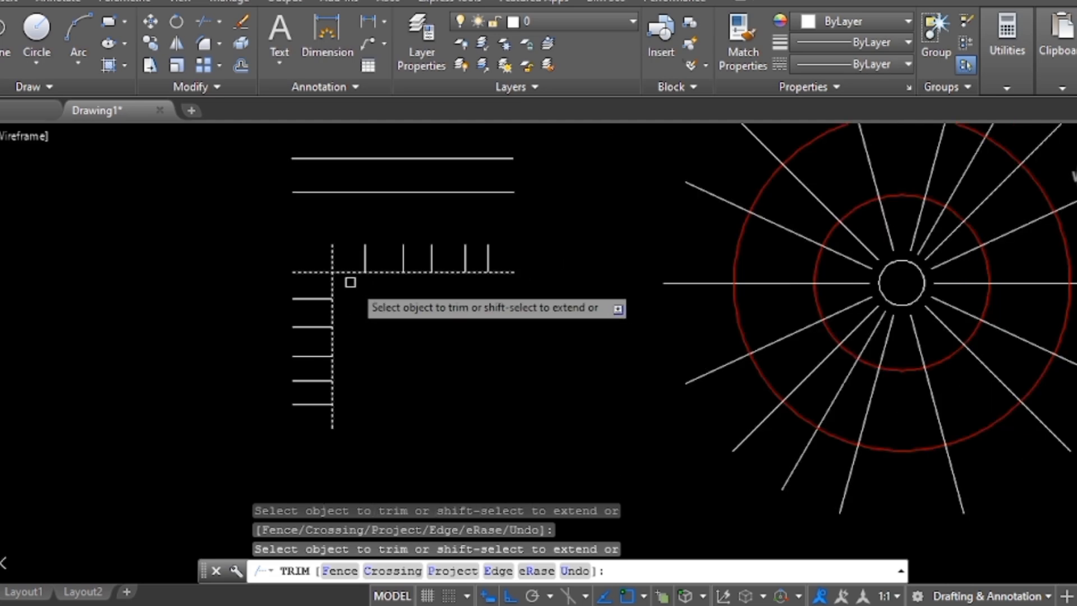
key(Escape)
scroll(120, 356, down, 3)
scroll(231, 336, up, 4)
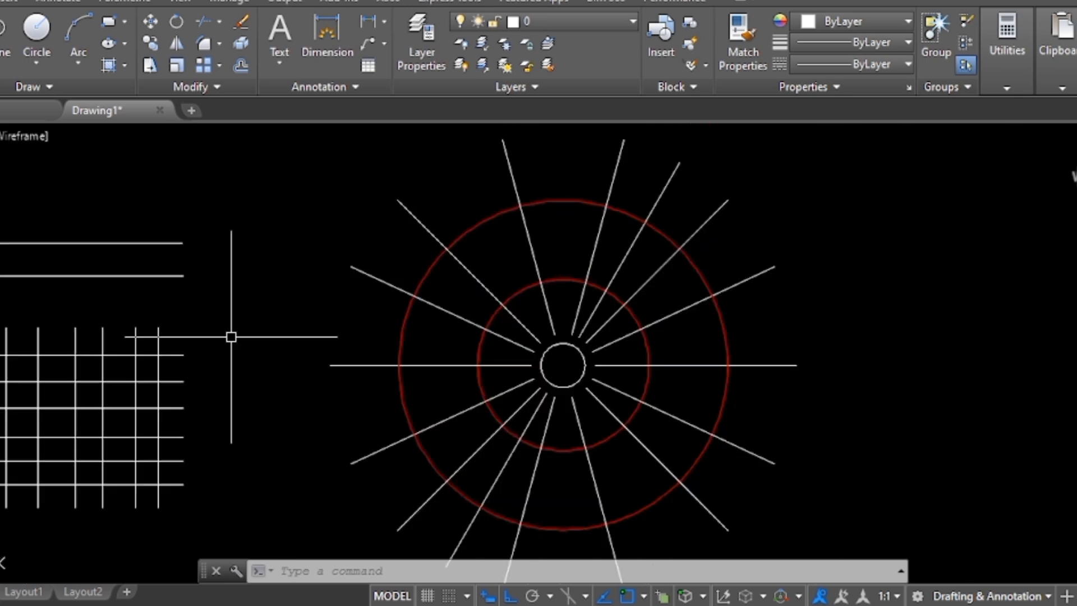
- Trim the outer ends of three upper-right spokes one by one at the outer red circle, using all objects as cutting edges
scroll(672, 377, down, 2)
scroll(813, 381, up, 2)
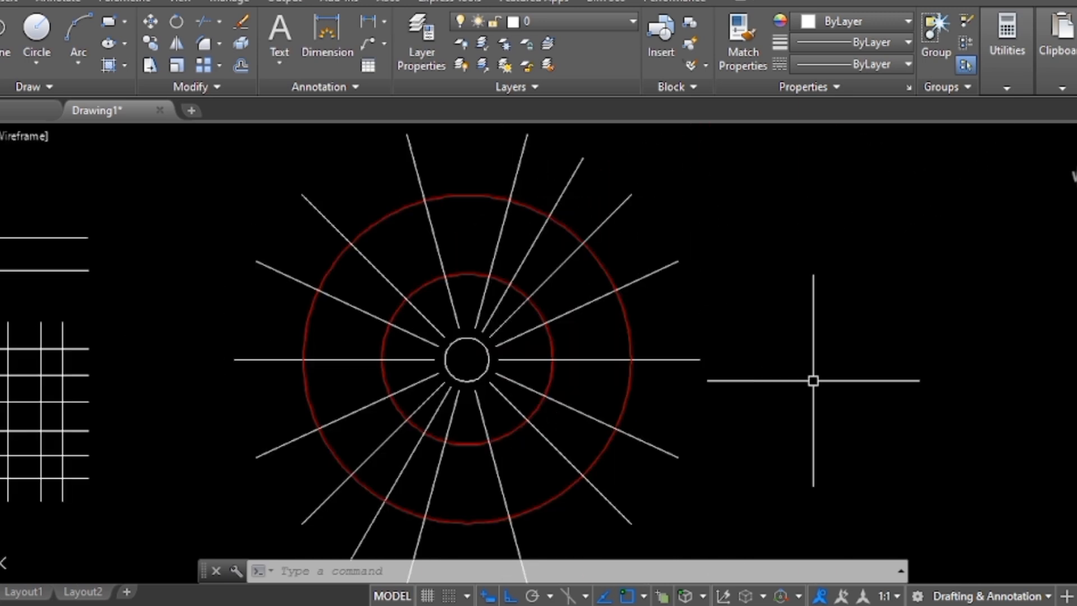
scroll(772, 348, down, 2)
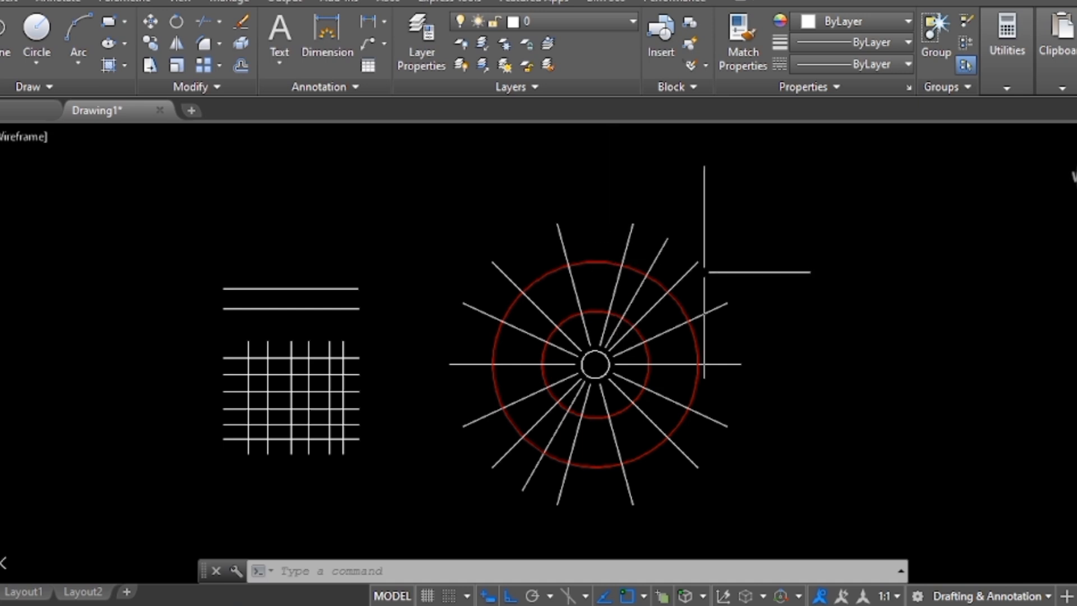
text(r)
key(Return)
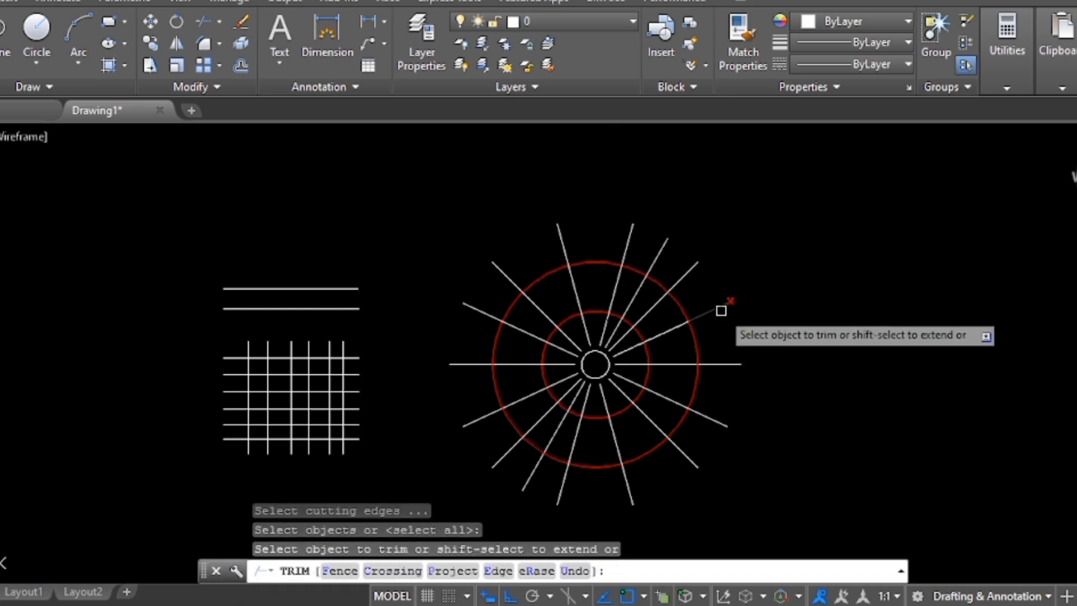
click(722, 310)
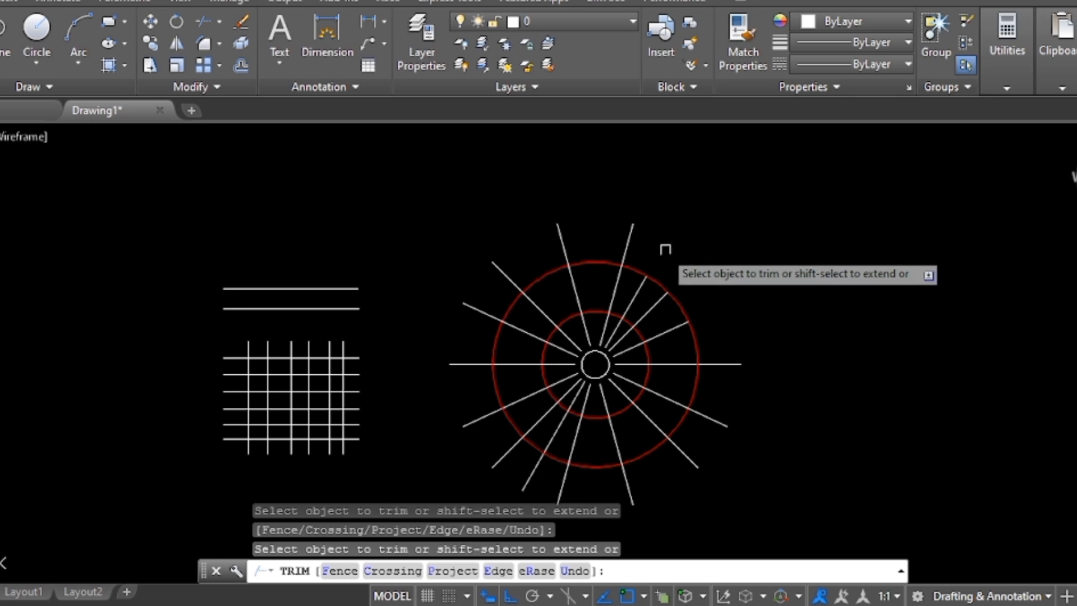
- Undo the individual trims of the three upper-right spokes
key(ctrl+z)
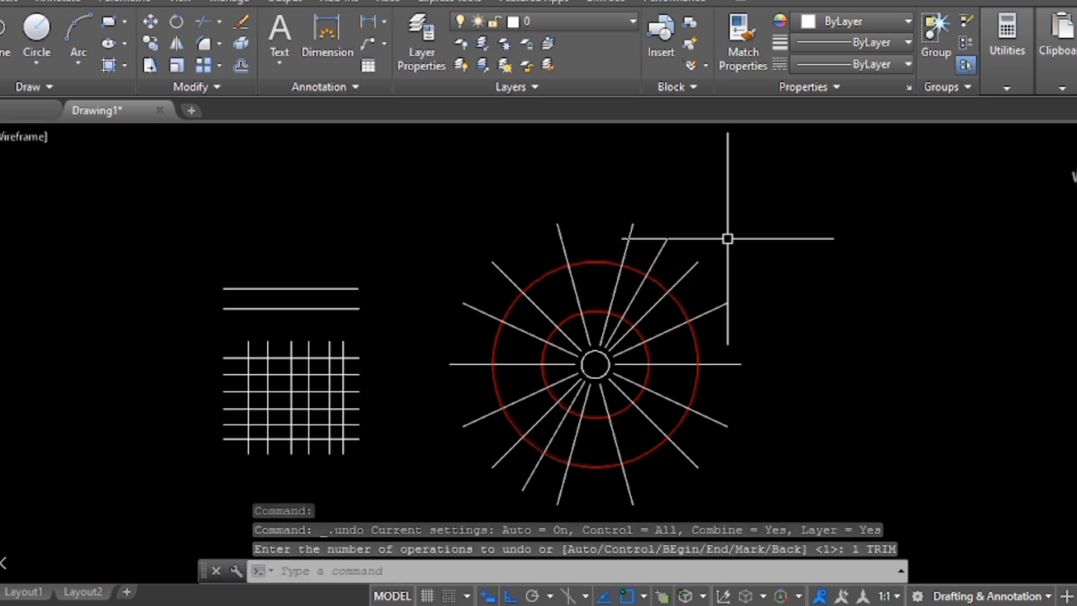
key(Escape)
key(Escape)
key(Escape)
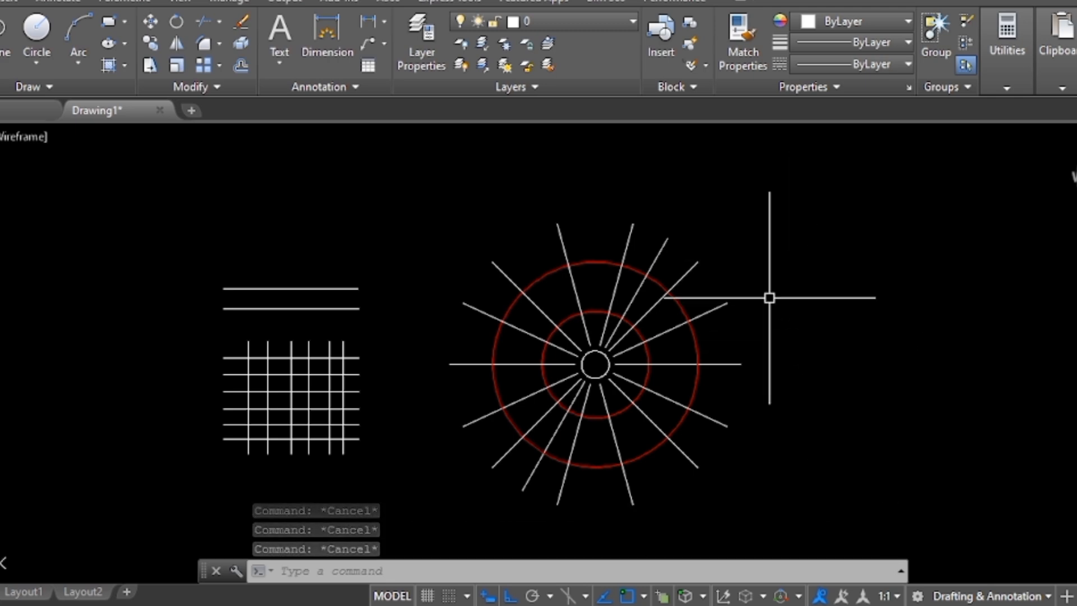
- Trim all spoke ends outside the outer red circle with a Fence drawn around it, using all objects as cutting edges
text(tr)
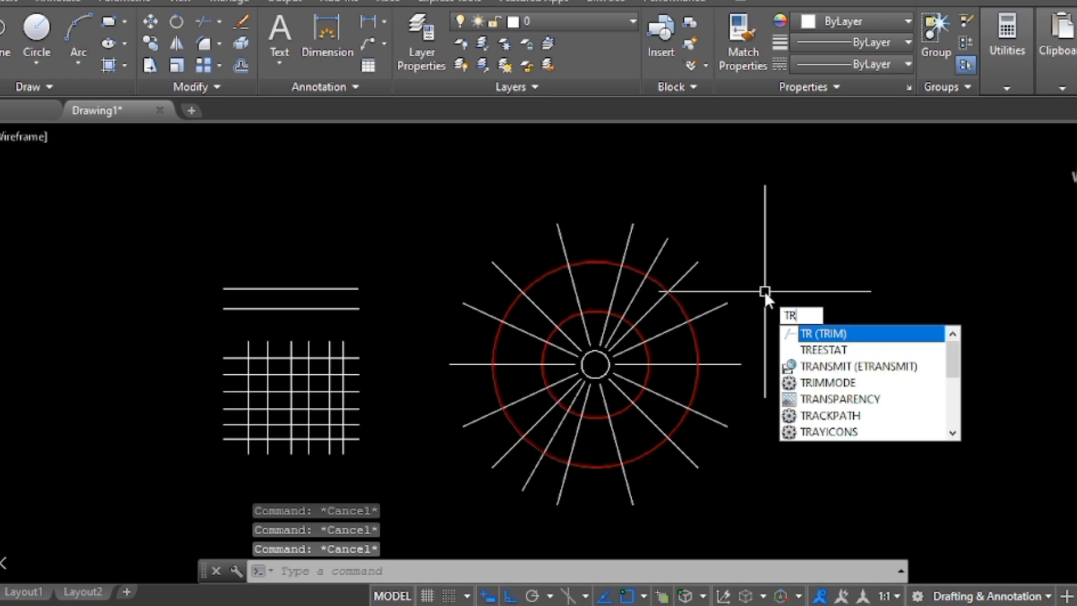
key(Return)
key(Return)
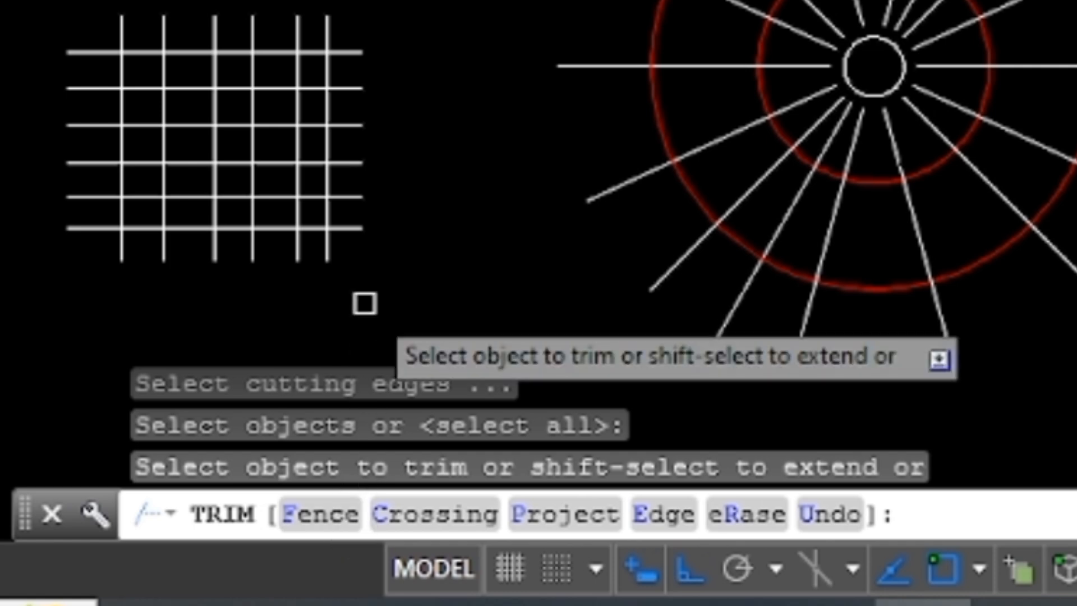
click(315, 515)
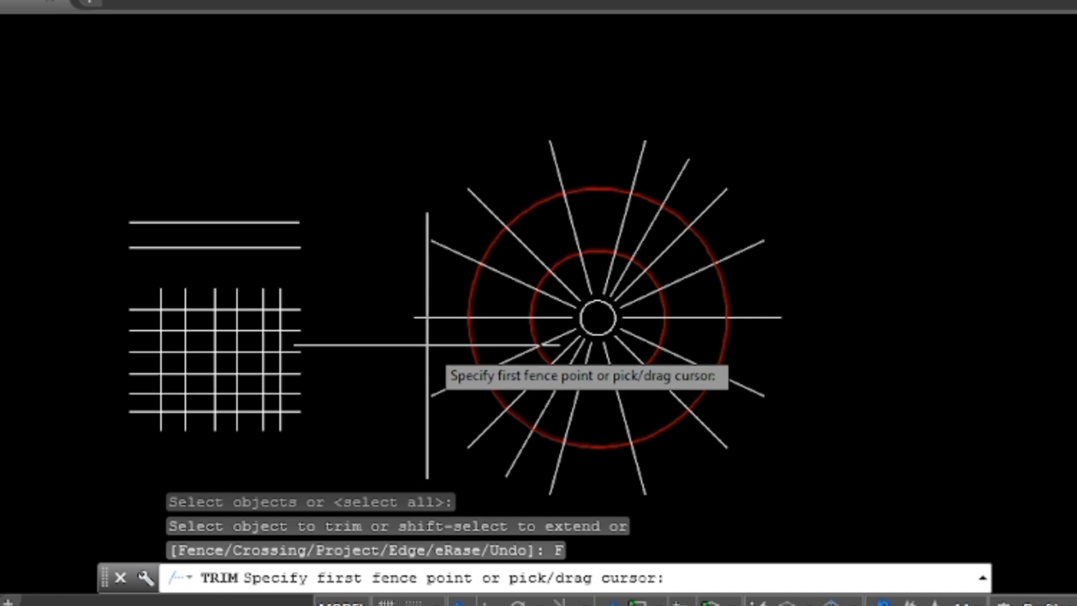
click(435, 315)
click(476, 337)
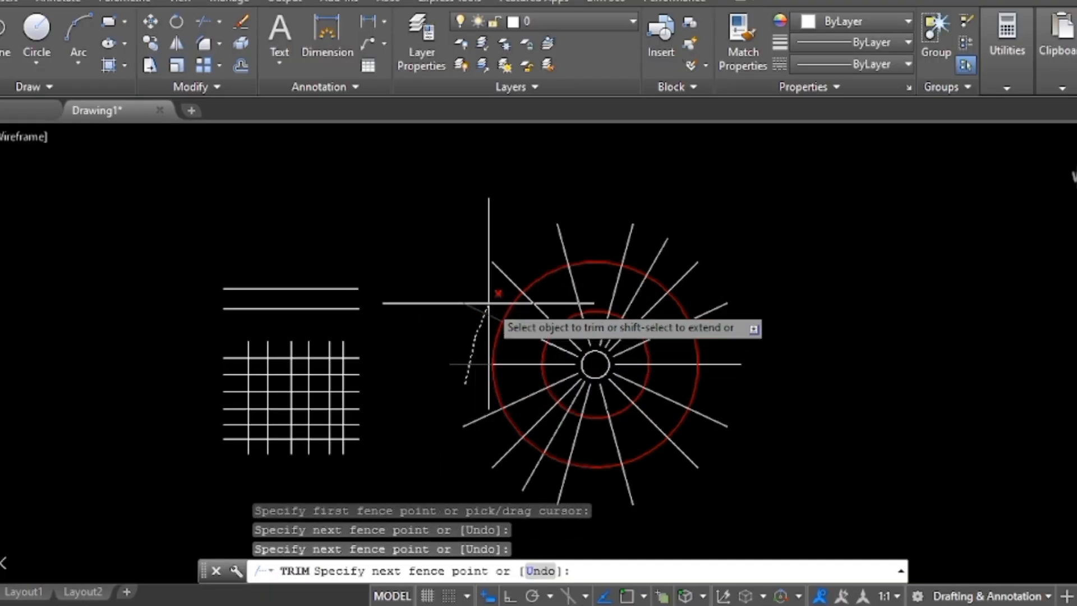
click(494, 291)
click(535, 259)
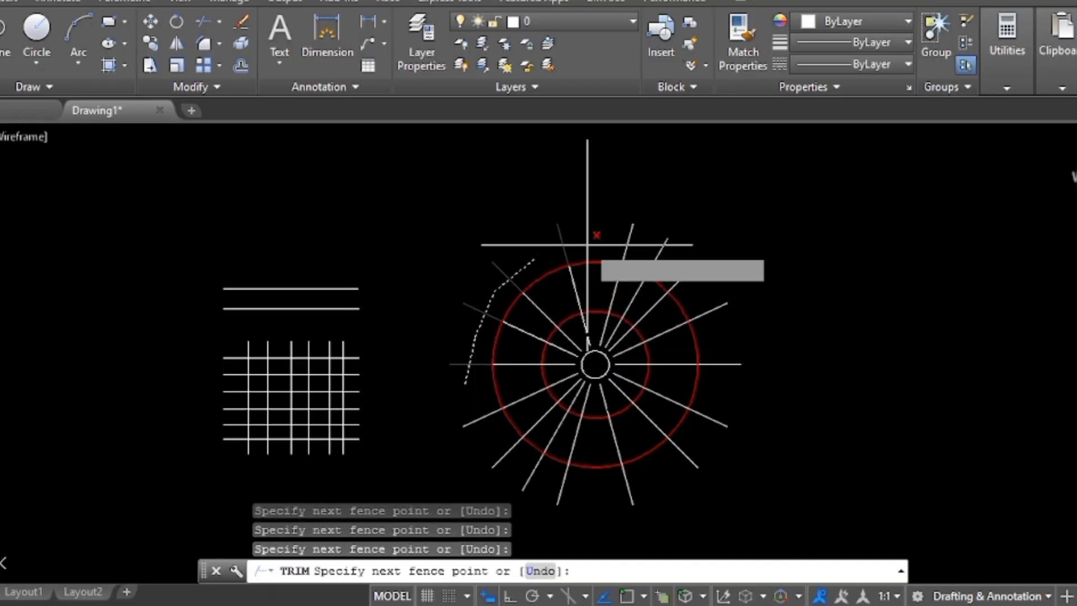
click(587, 244)
click(643, 253)
click(695, 291)
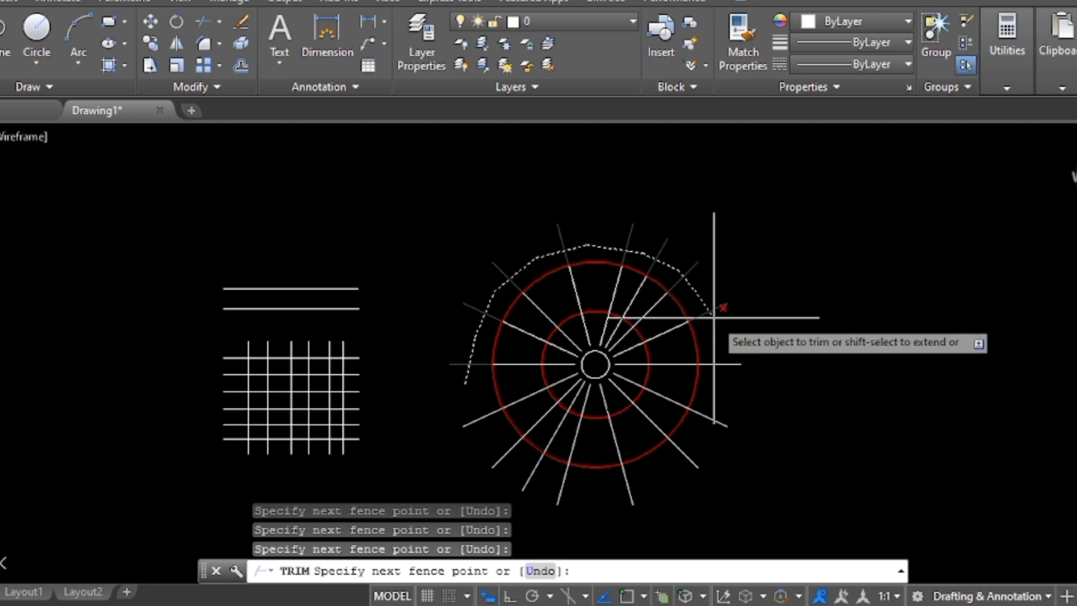
click(714, 342)
click(709, 400)
click(686, 441)
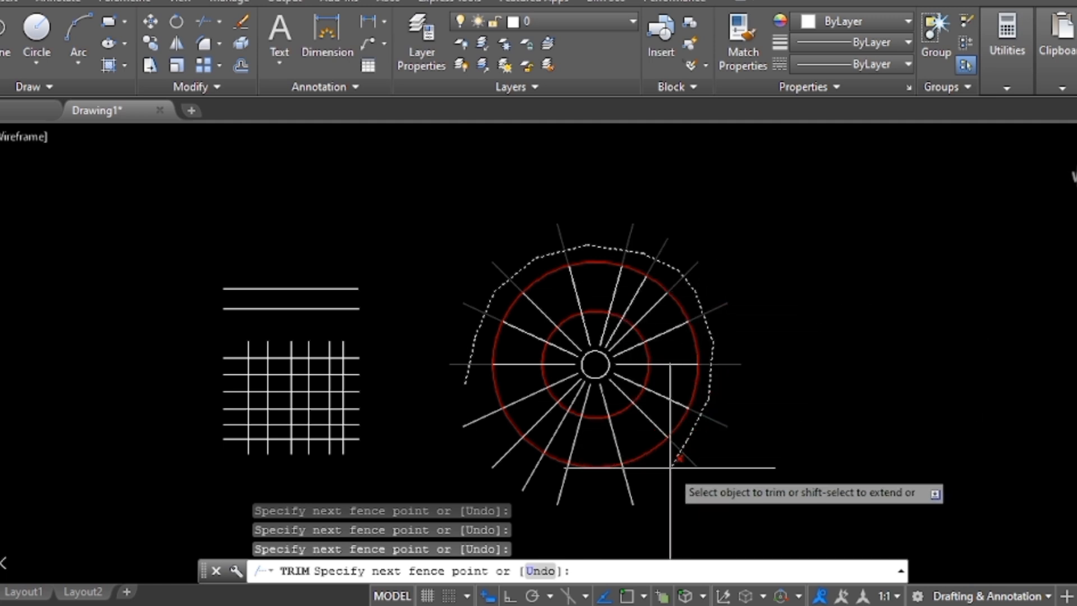
click(667, 470)
click(588, 488)
click(536, 482)
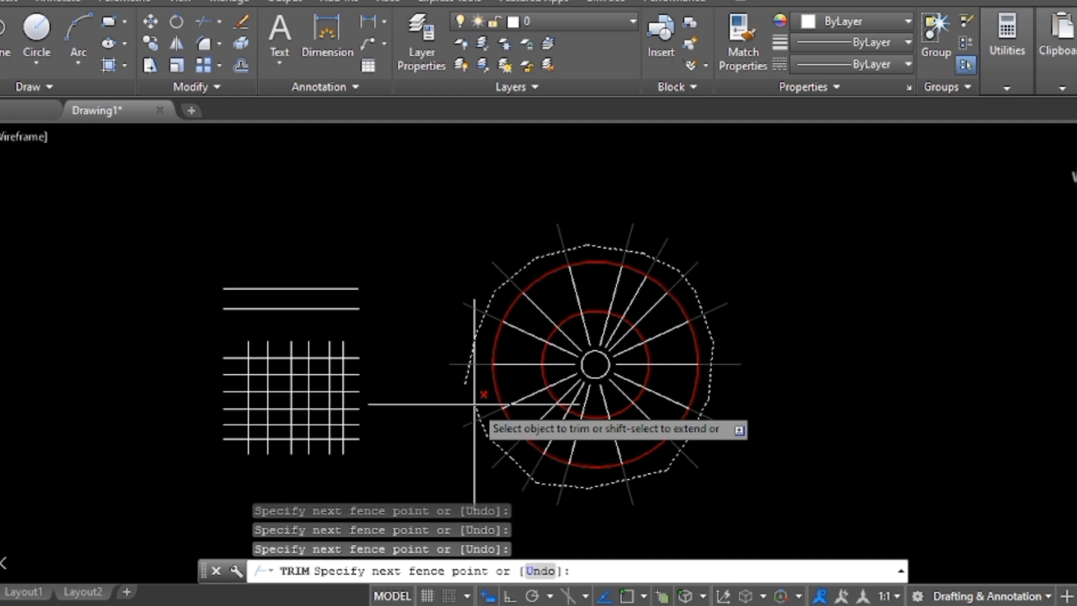
key(Return)
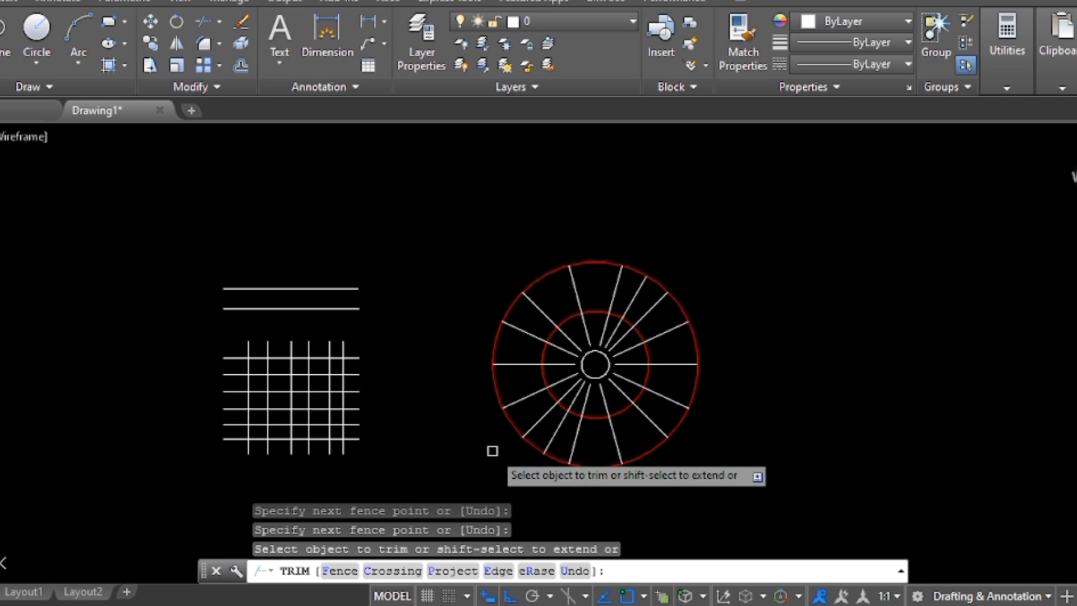
- Trim the spoke segments between the two red circles with a second Fence drawn through the ring between them
key(f)
key(Return)
click(525, 416)
click(522, 355)
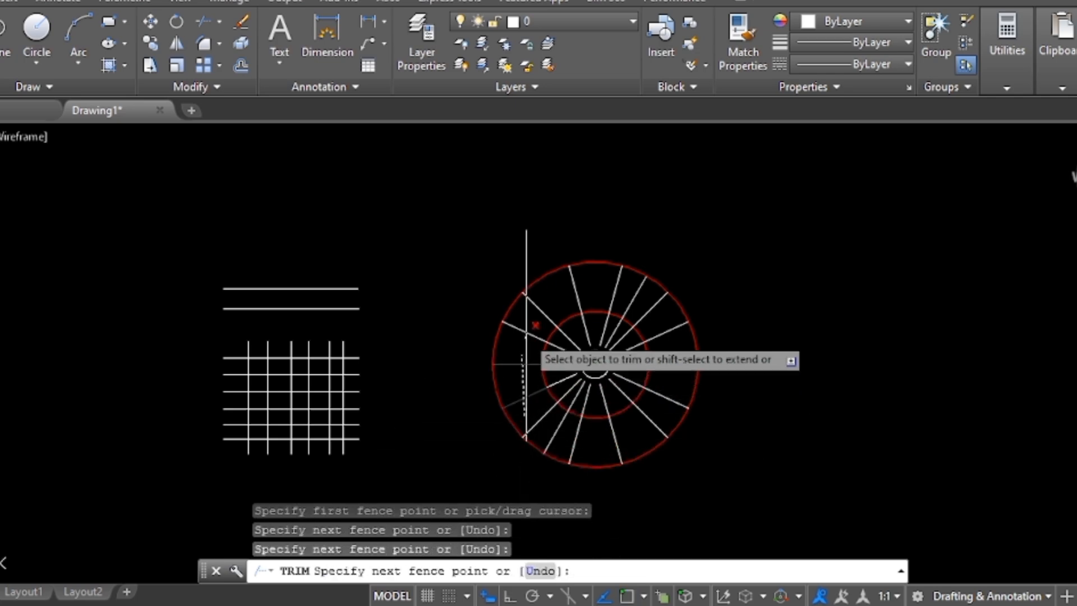
click(532, 324)
click(554, 301)
click(587, 294)
click(657, 313)
click(673, 384)
key(Return)
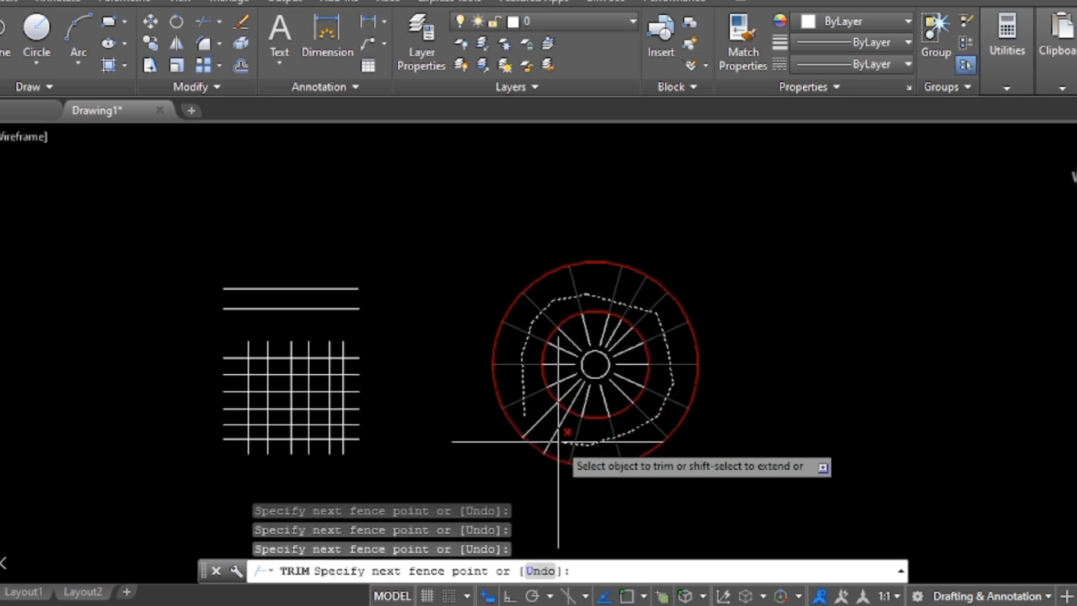
key(Return)
- Undo both fence trims on the spoke pattern
key(ctrl+z)
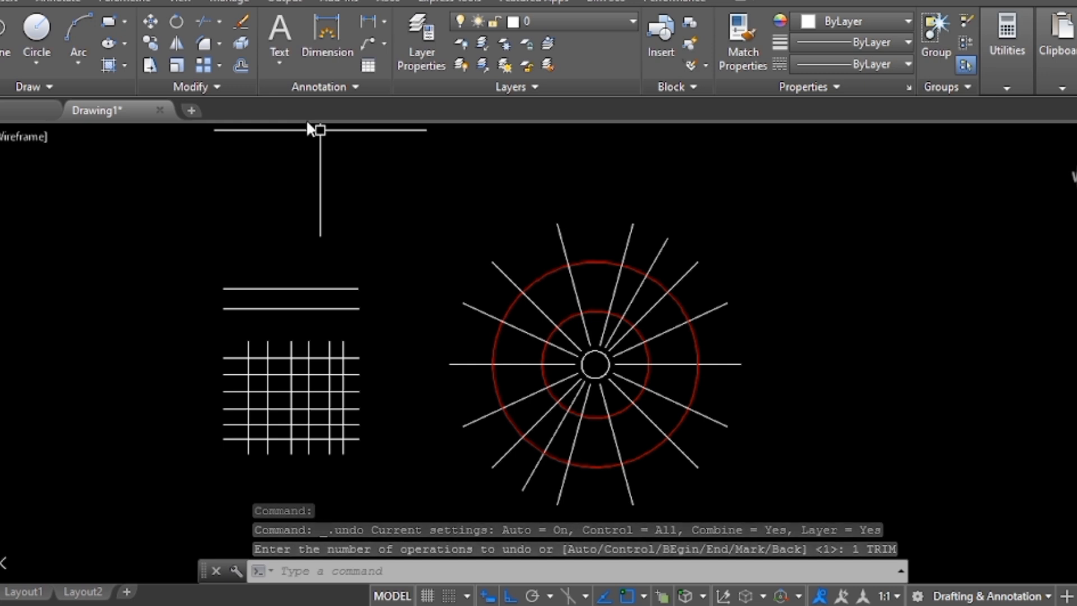
key(Escape)
key(Escape)
key(Escape)
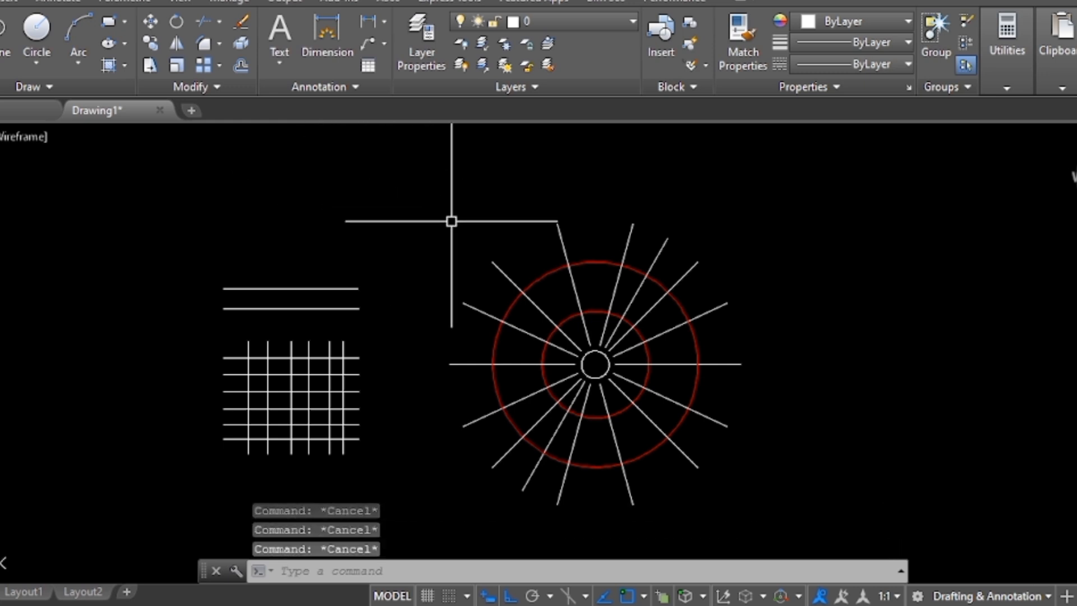
- Trim spoke ends above the outer red circle using the Crossing option, with all objects as cutting edges
text(tr)
key(Escape)
text(tr)
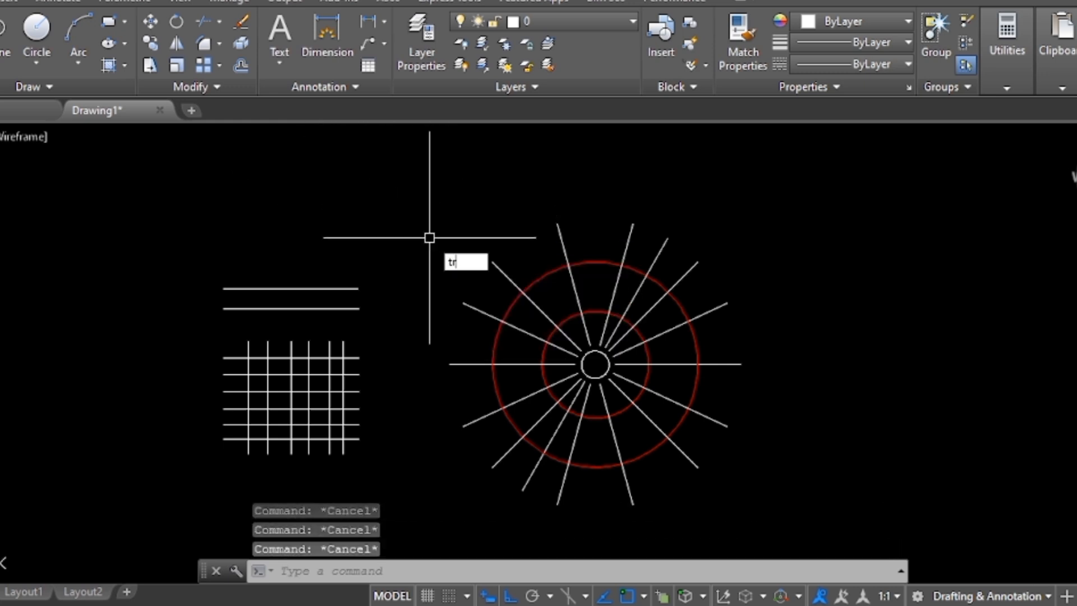
key(Return)
key(Return)
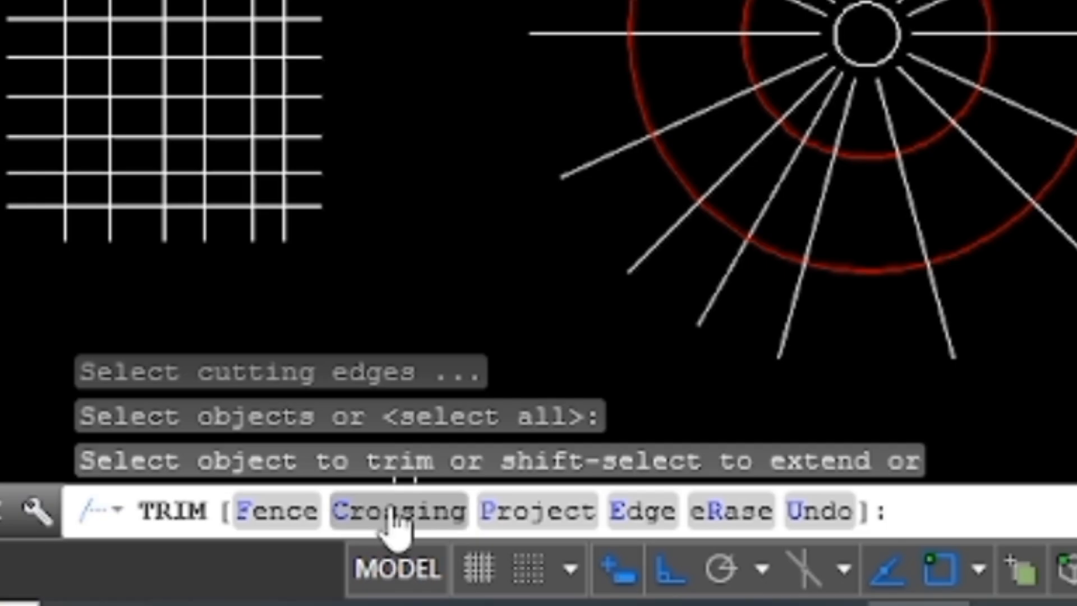
click(393, 514)
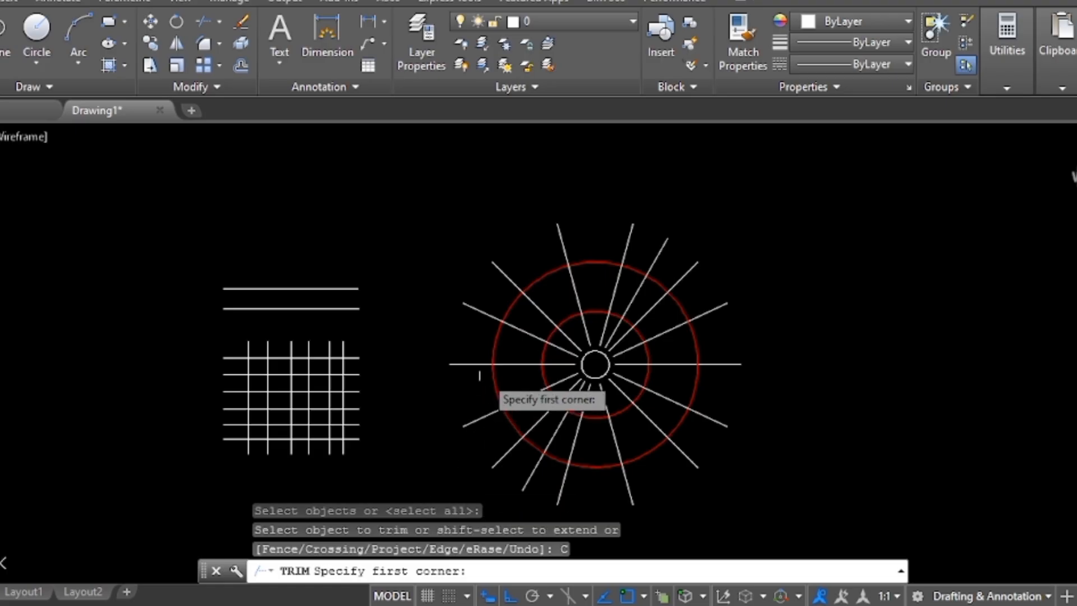
click(440, 194)
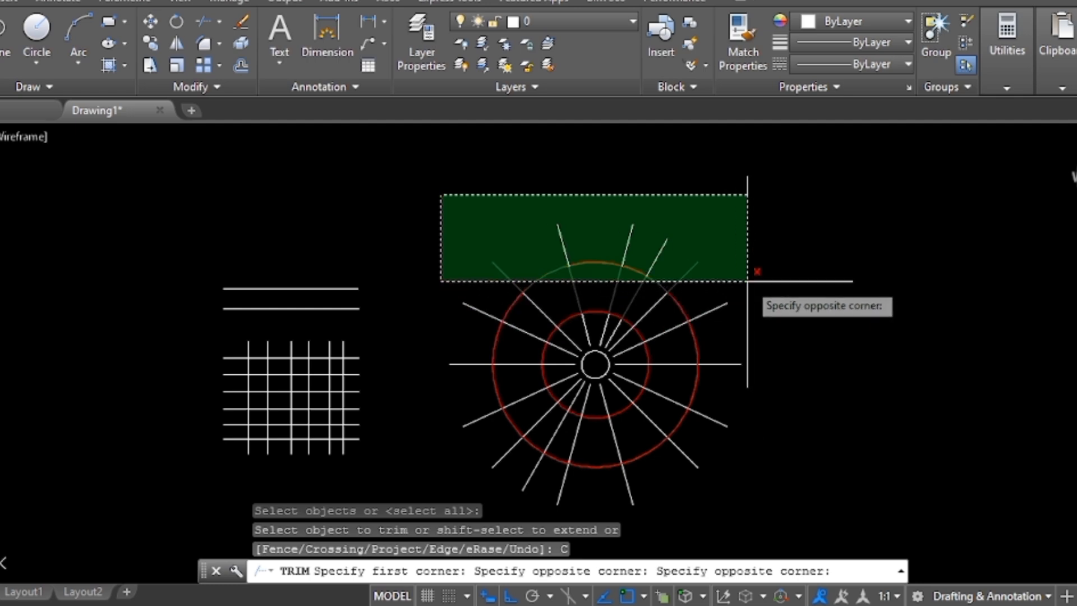
click(751, 294)
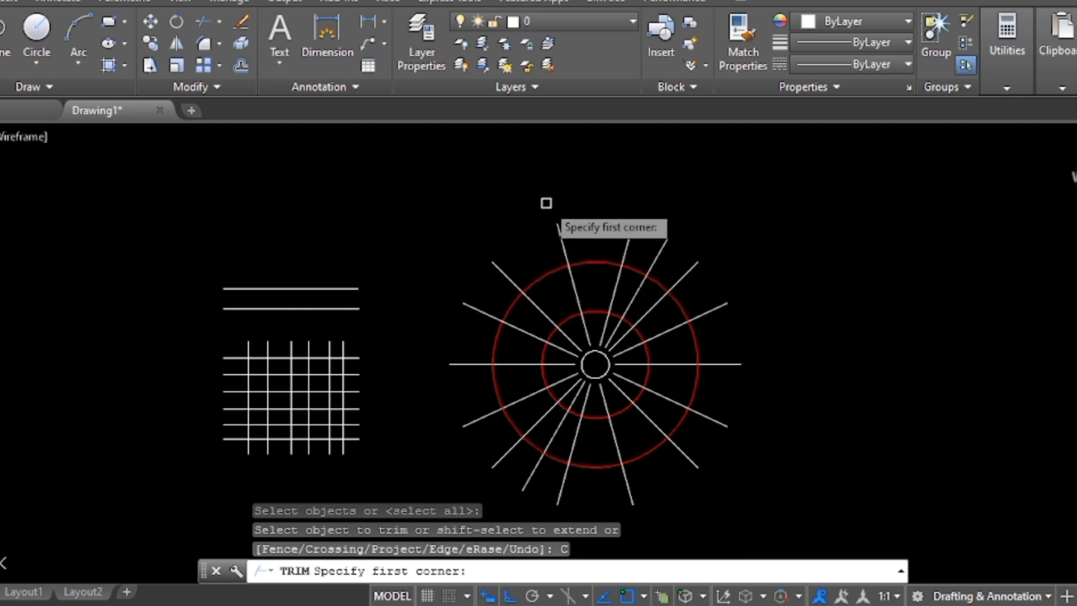
click(541, 203)
click(580, 242)
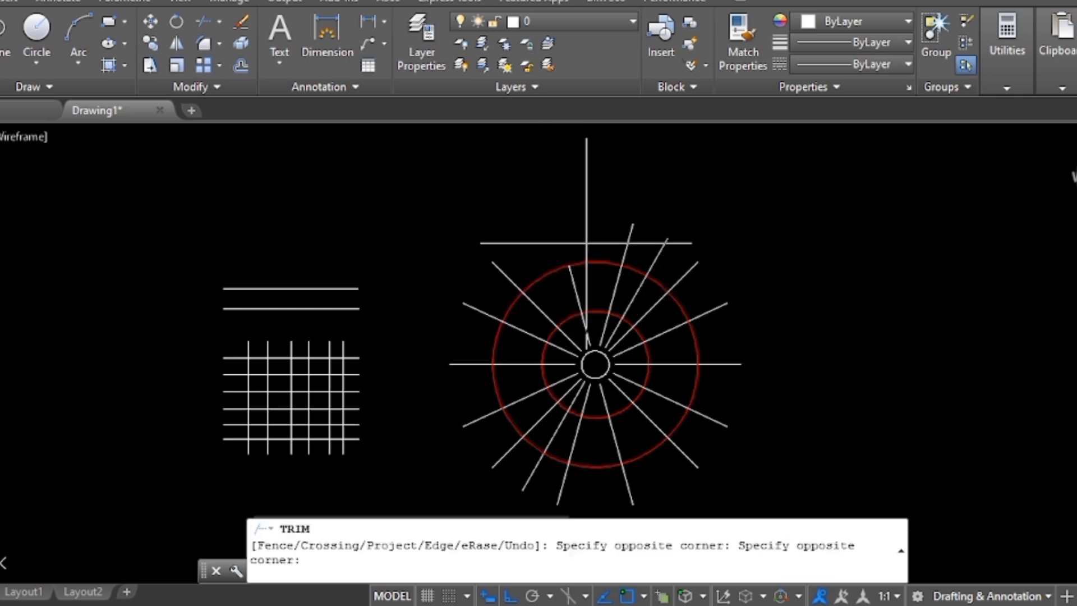
- Trim further spoke segments and arcs of the outer red circle with crossing windows over the pattern's upper and upper-right part
click(586, 241)
click(578, 236)
click(558, 235)
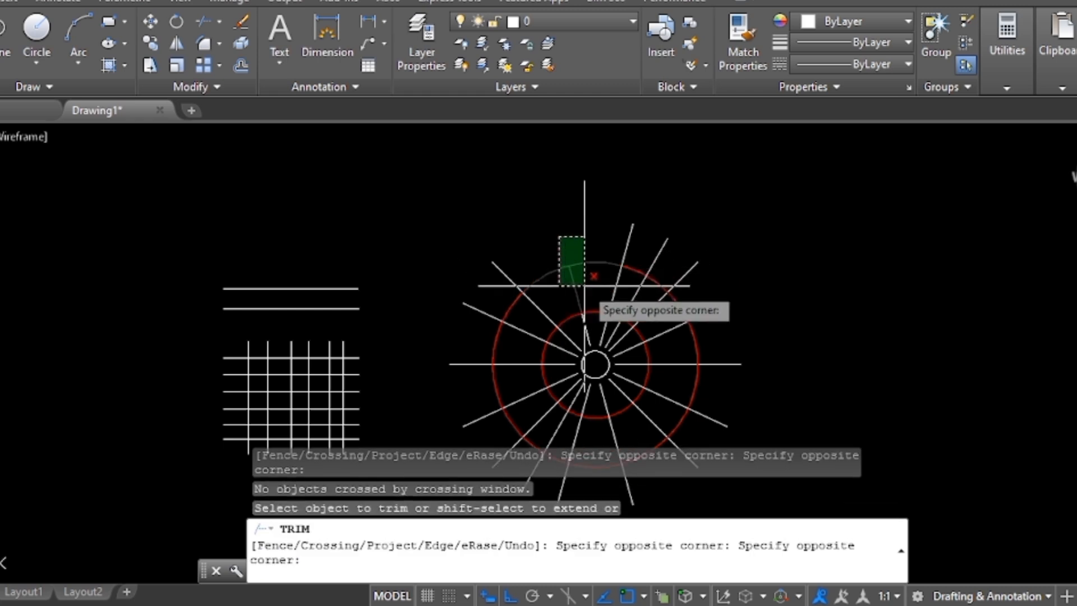
click(589, 287)
click(598, 225)
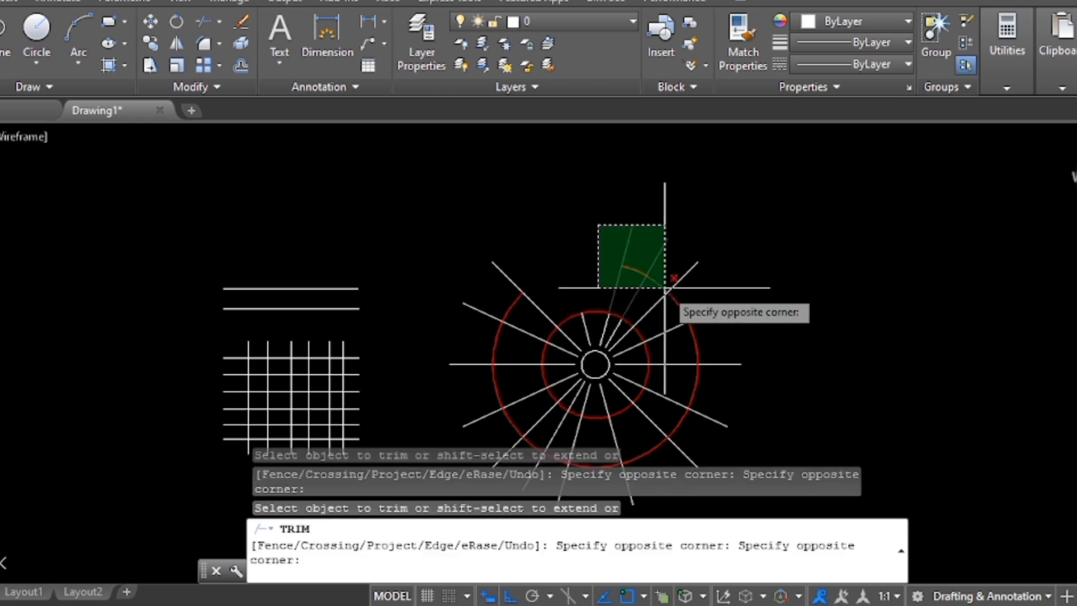
click(694, 303)
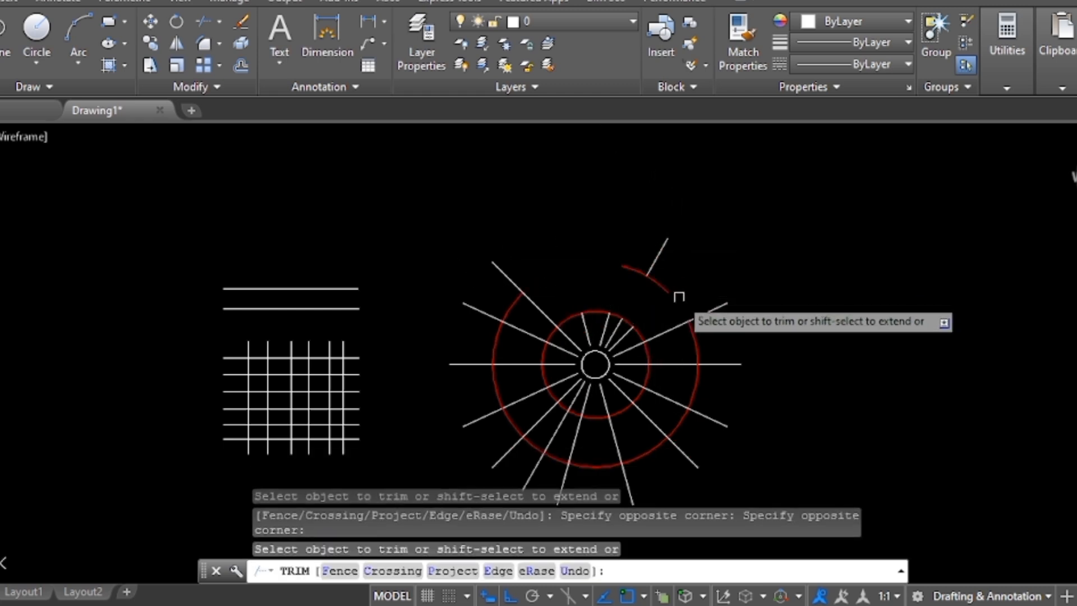
click(656, 303)
click(720, 341)
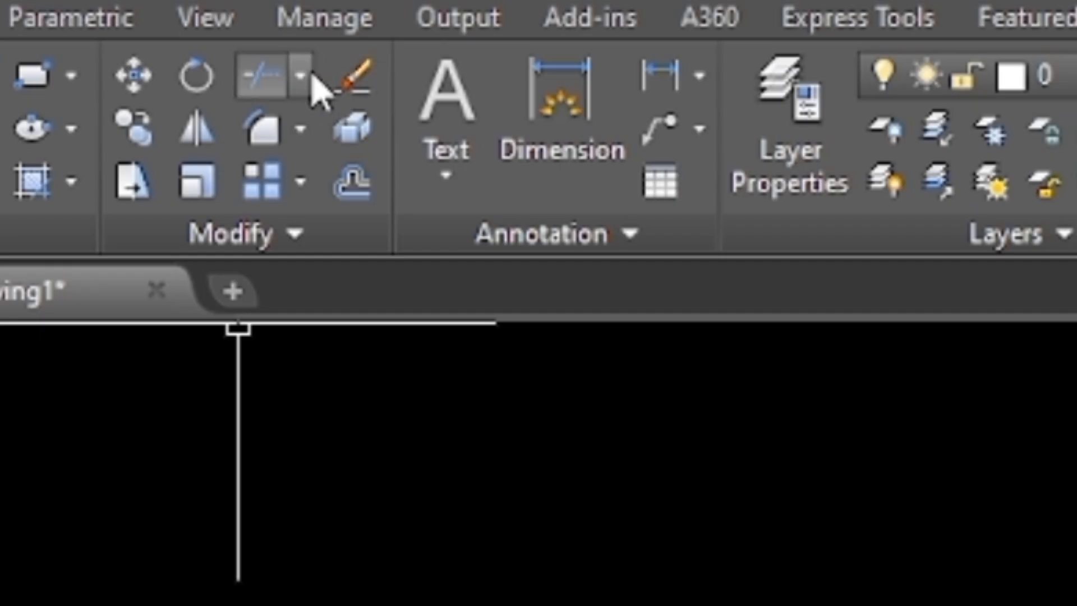
click(220, 23)
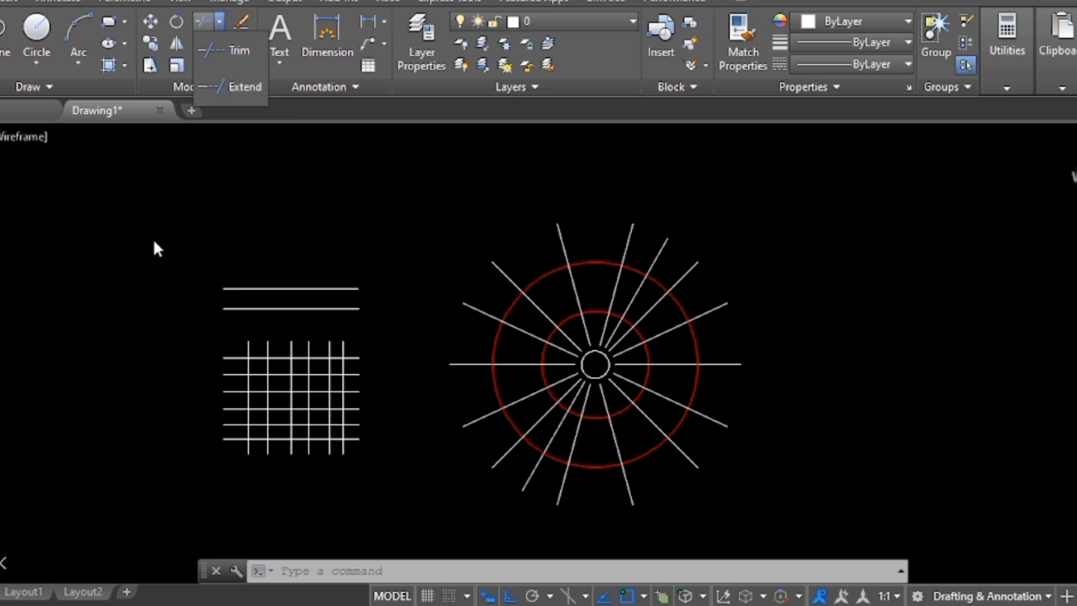
key(Escape)
key(Escape)
key(Escape)
- Extend all six vertical grid lines up to the lower of the two separate horizontal lines, using all objects as boundary edges
scroll(207, 301, up, 5)
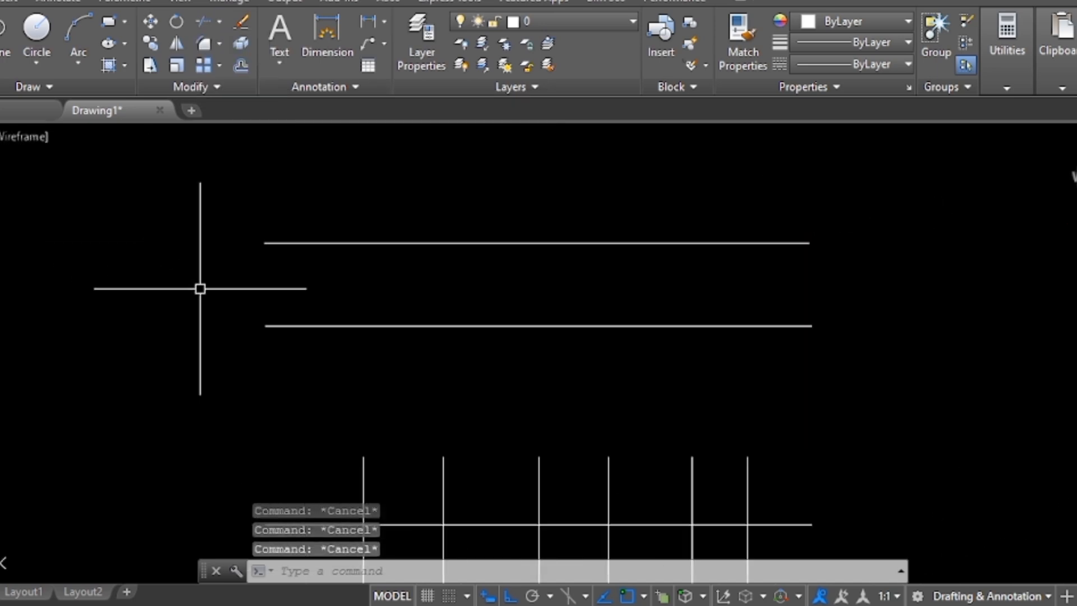
scroll(200, 289, down, 2)
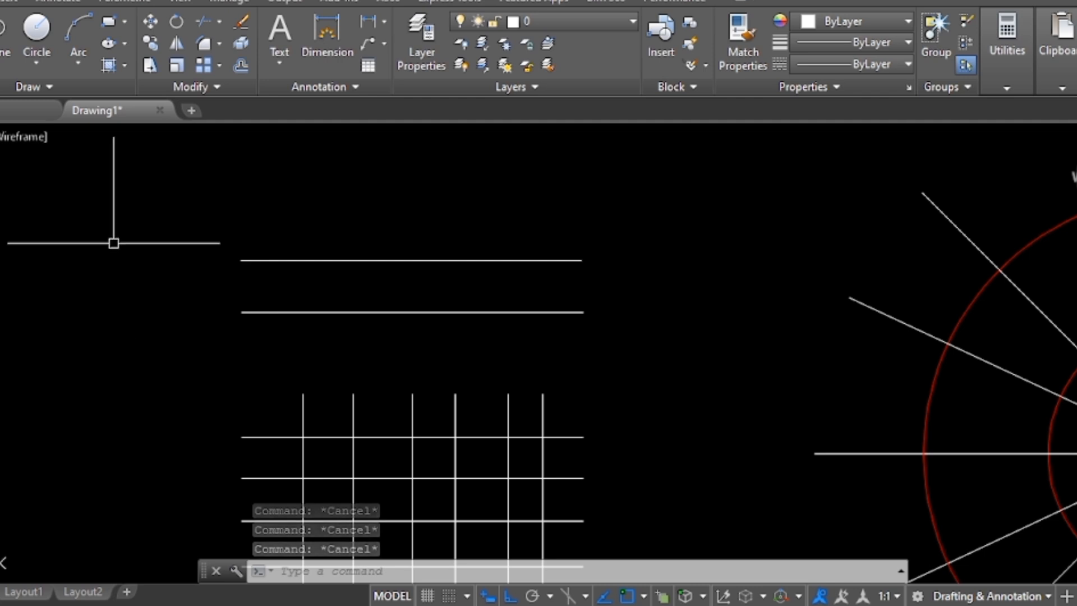
click(219, 21)
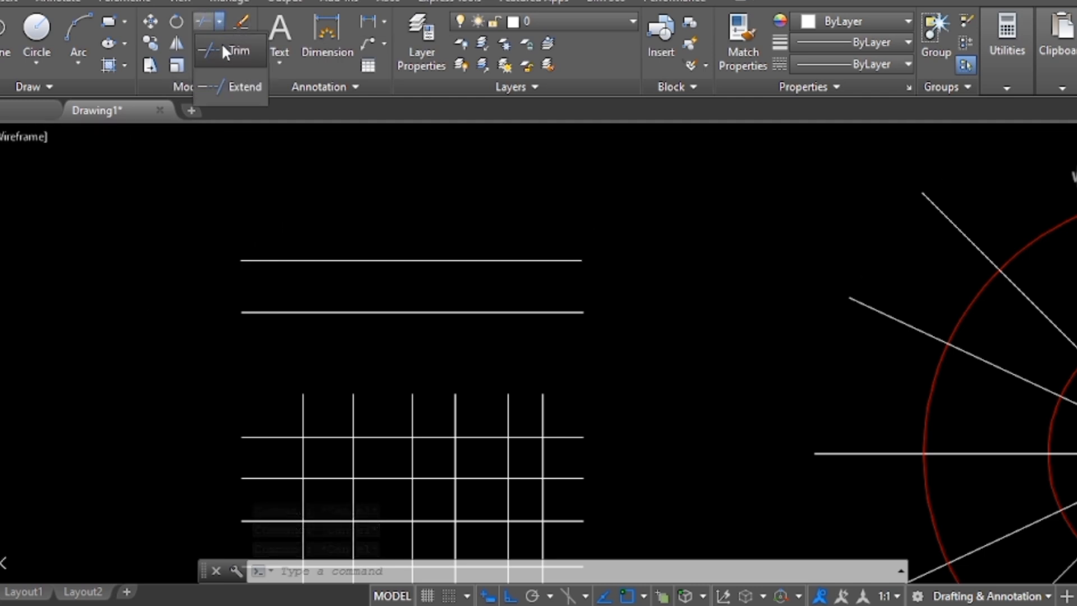
click(227, 87)
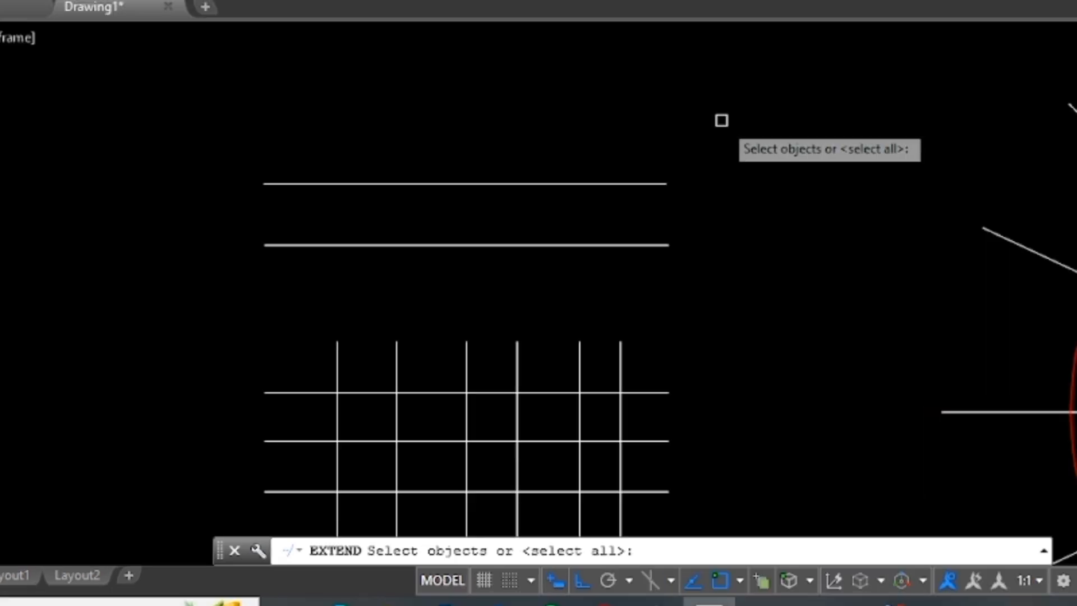
key(Return)
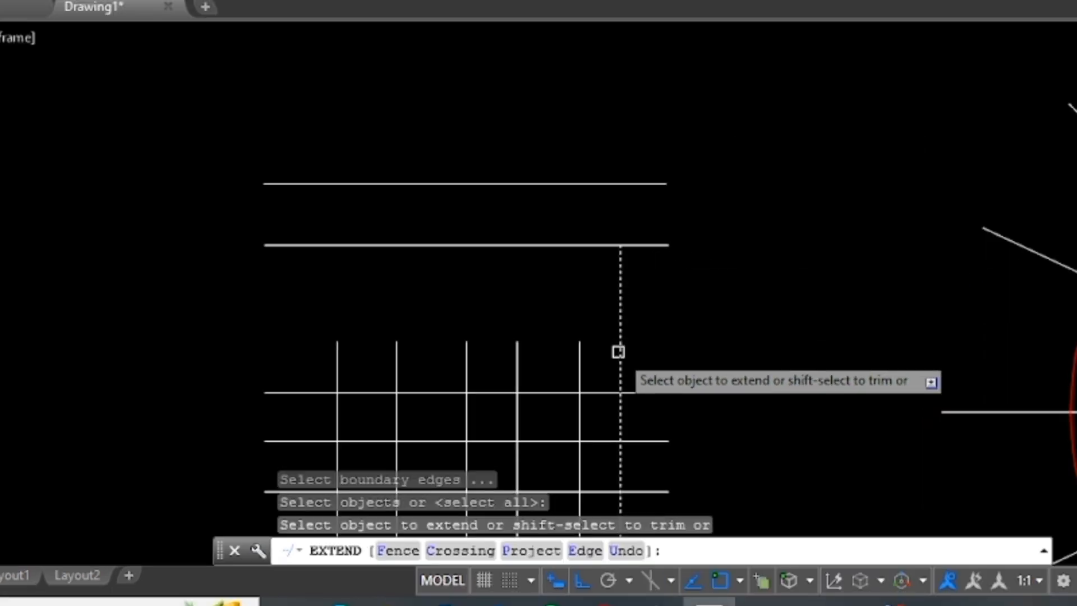
click(619, 352)
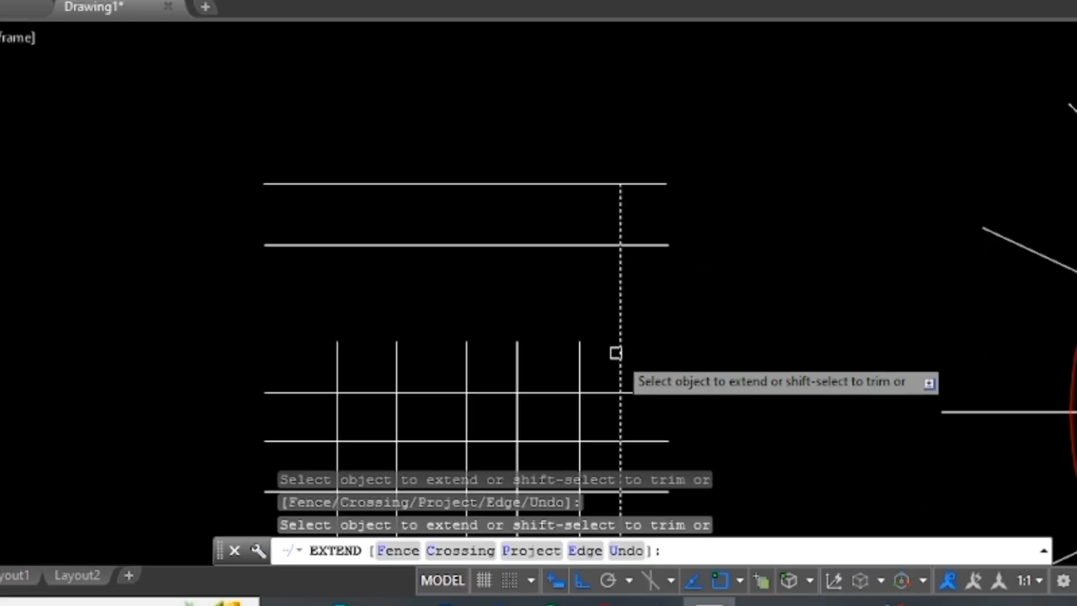
click(579, 363)
click(517, 358)
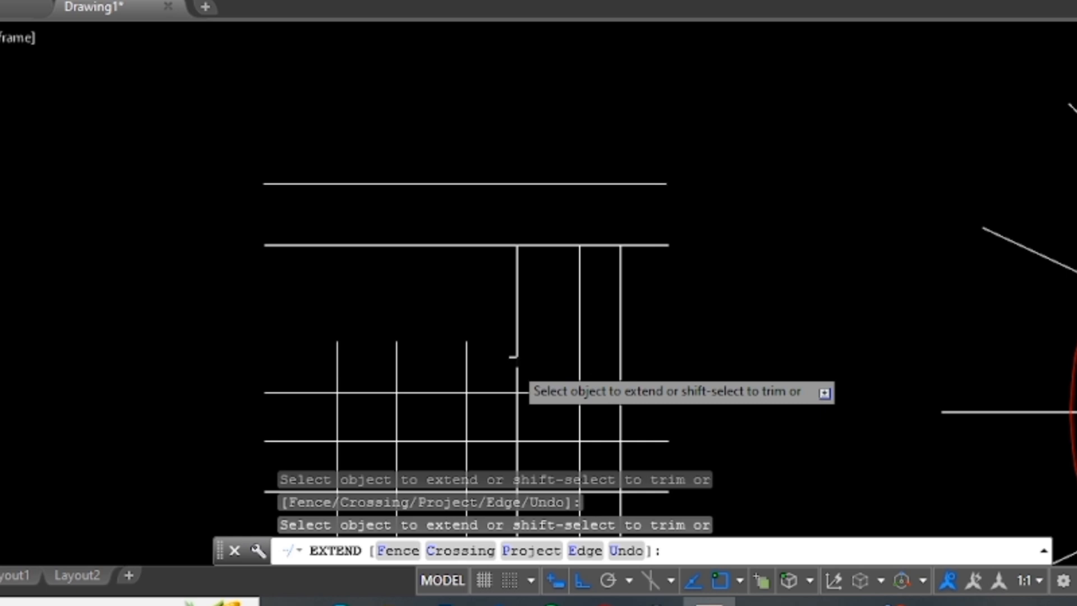
click(466, 367)
click(397, 371)
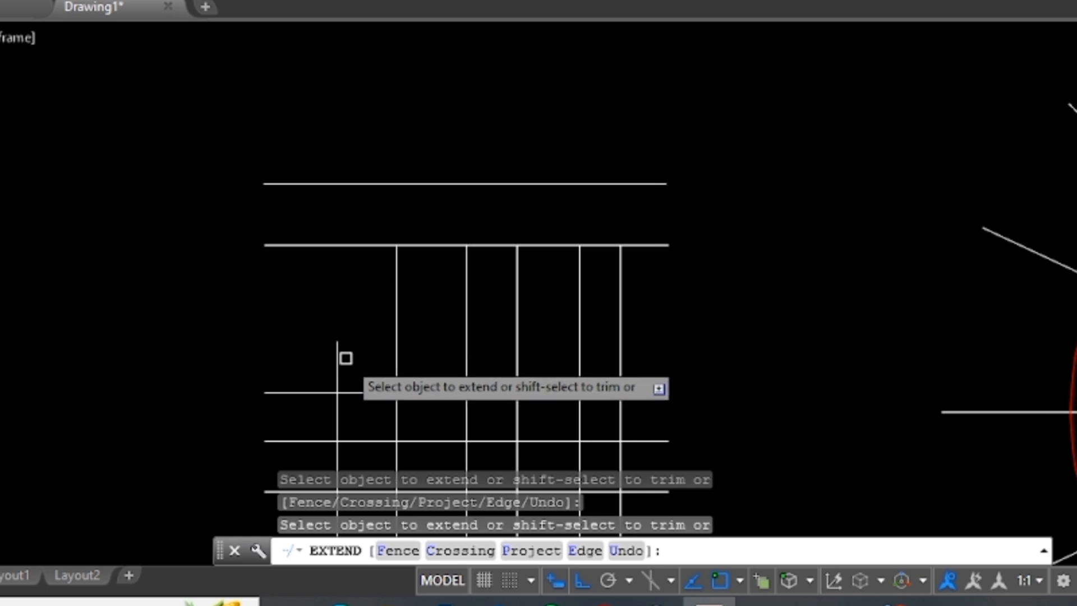
click(338, 354)
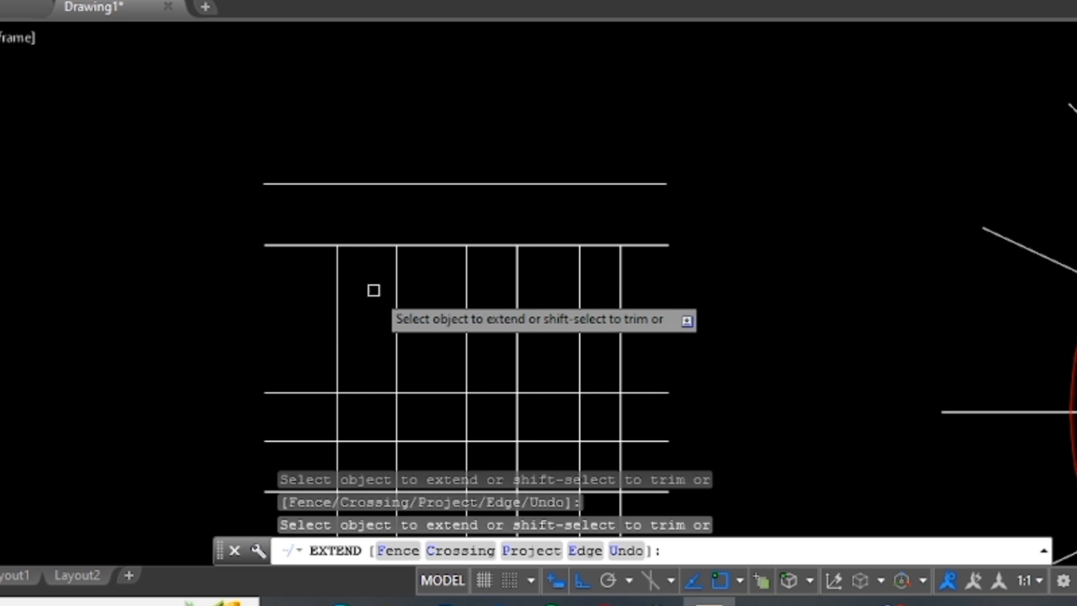
- Extend the six vertical grid lines further up to the topmost horizontal line and finish the Extend command
click(621, 262)
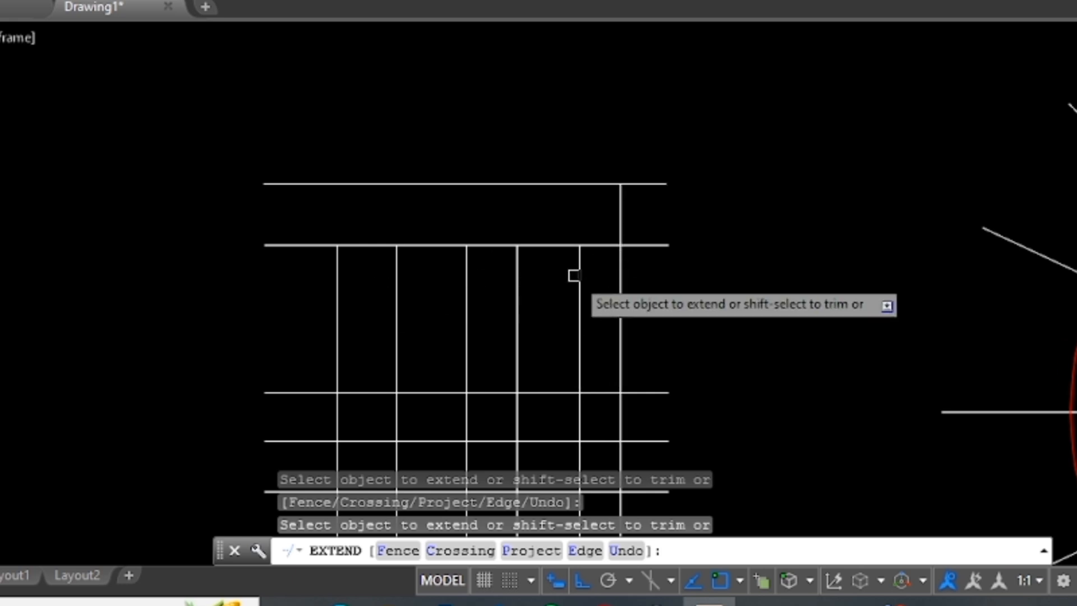
click(580, 276)
click(517, 282)
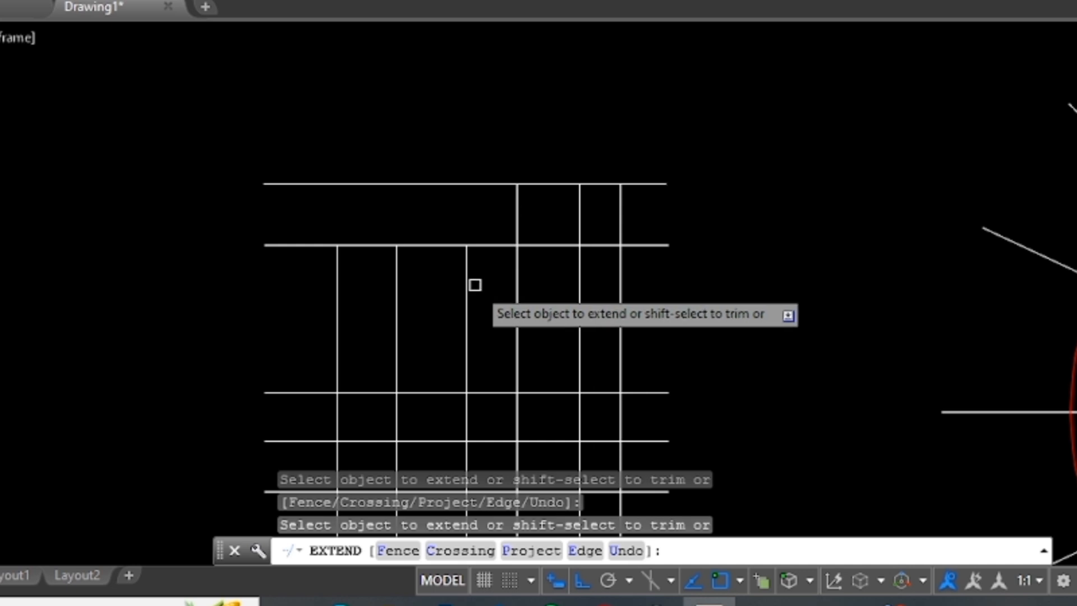
click(466, 283)
click(398, 276)
click(337, 247)
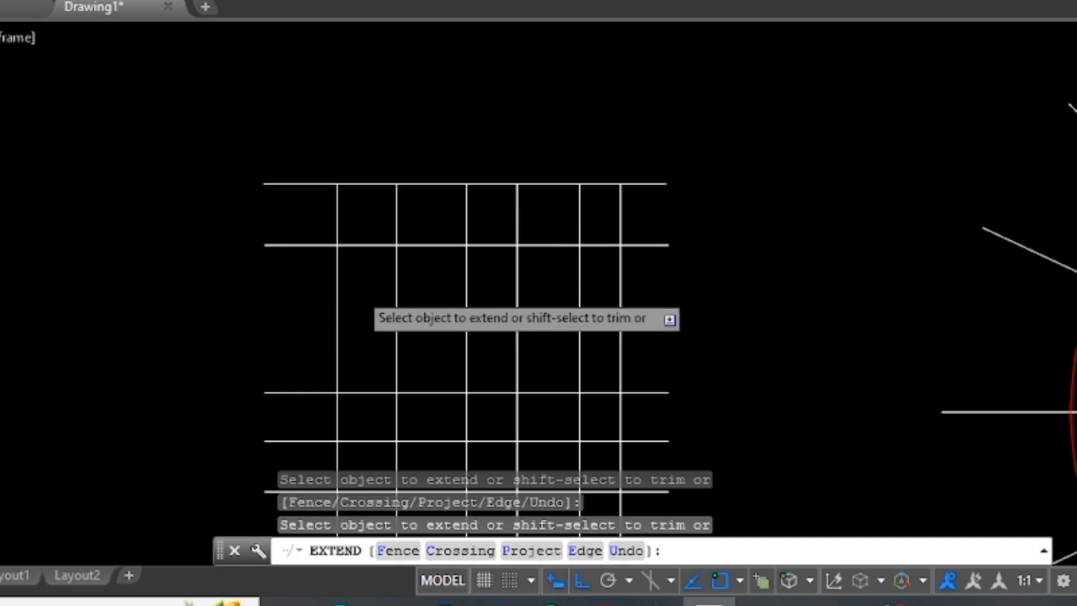
key(Escape)
key(Escape)
key(Escape)
key(Escape)
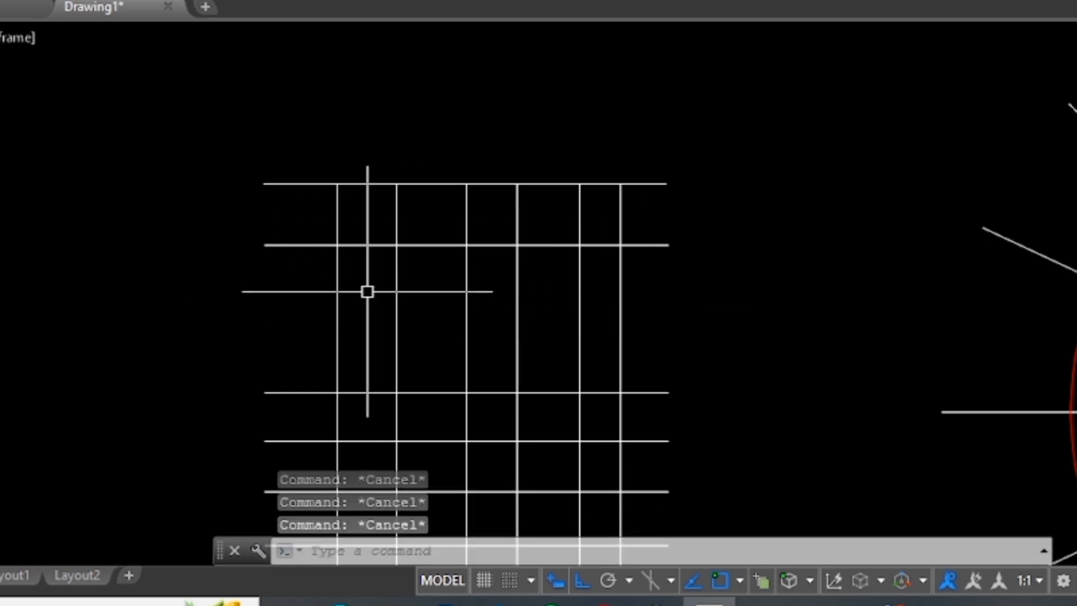
- Undo the extension of the six vertical grid lines
key(ctrl+z)
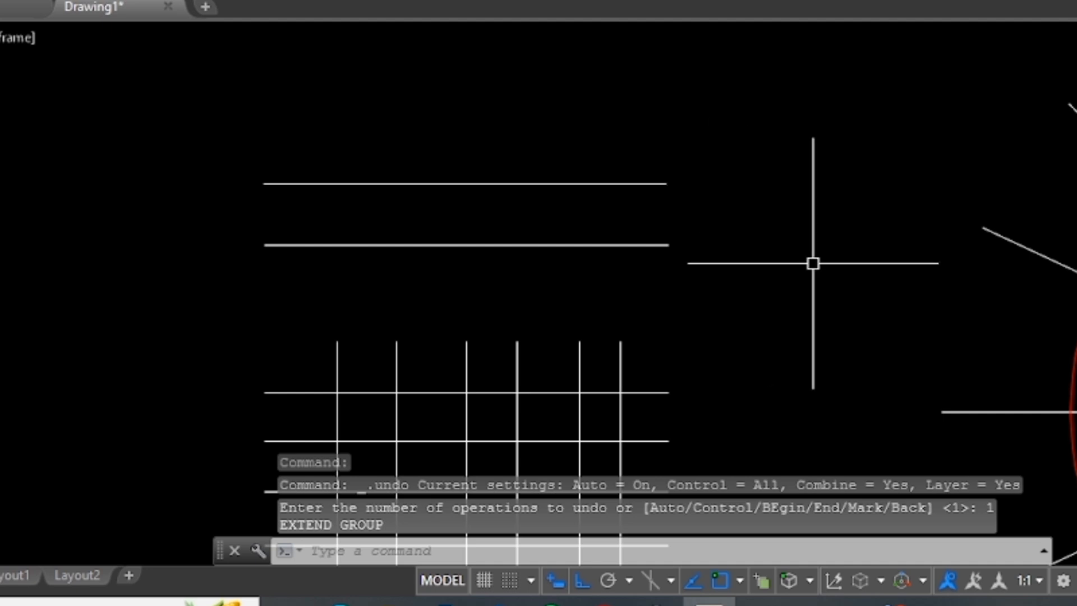
key(Escape)
key(Escape)
key(Escape)
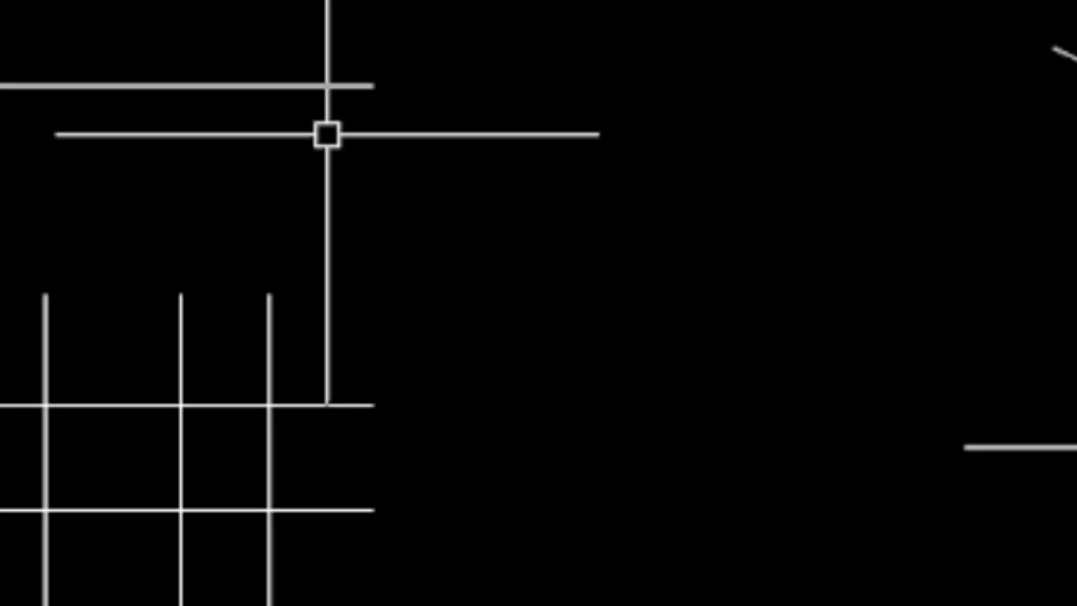
- Extend the six vertical grid lines directly to the topmost horizontal line, selecting only that line as the boundary edge
text(E)
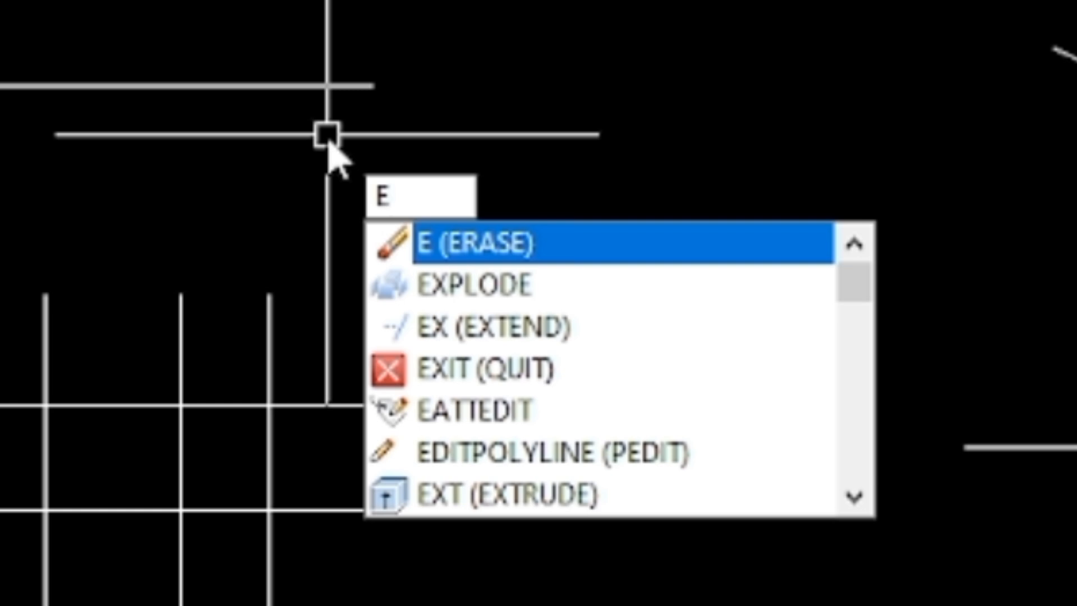
text(X)
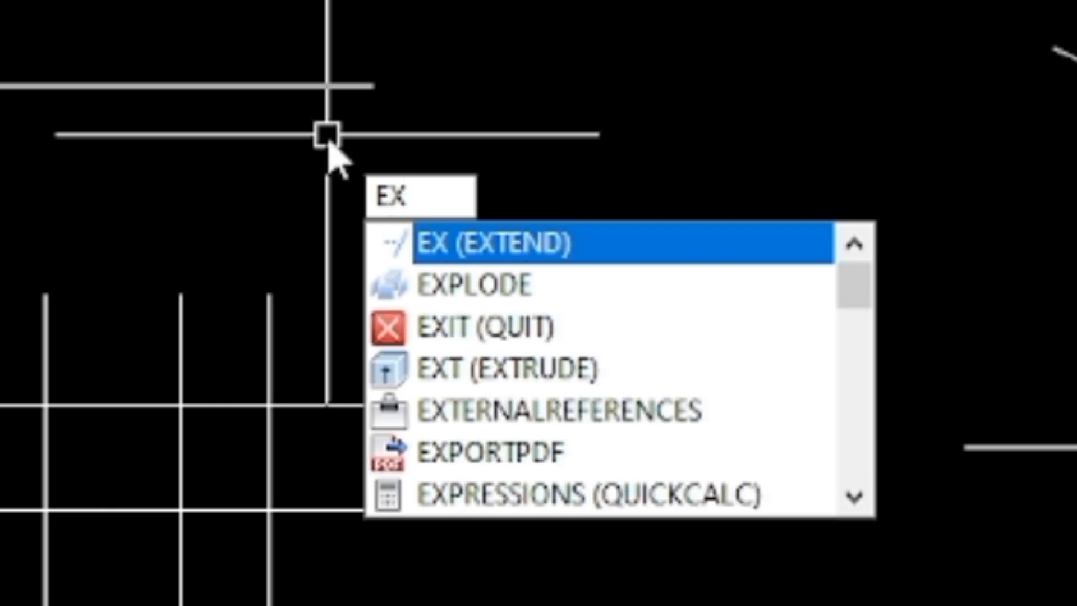
key(Return)
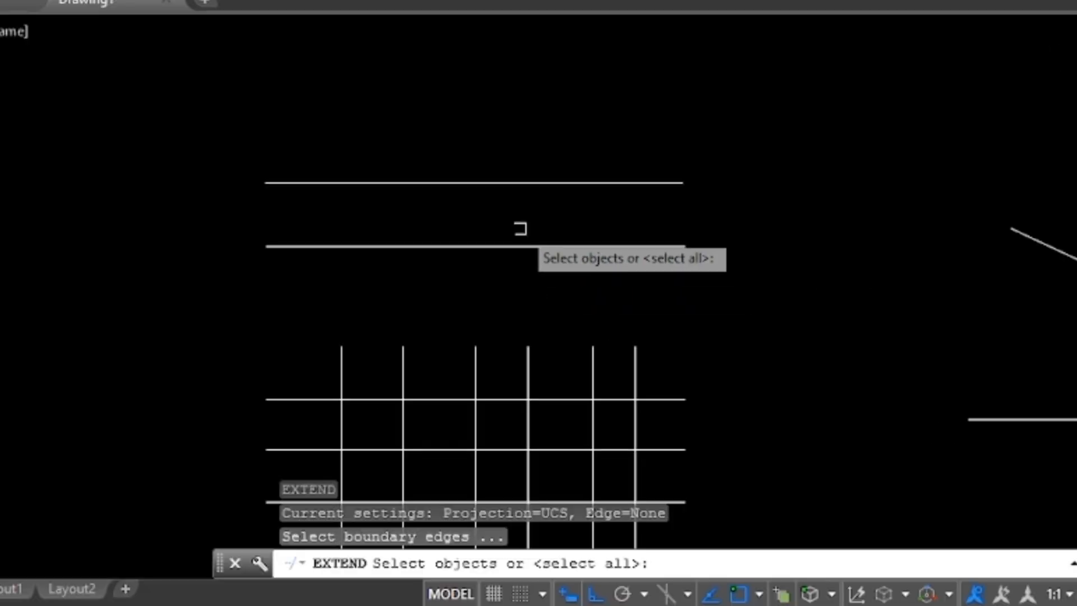
click(573, 182)
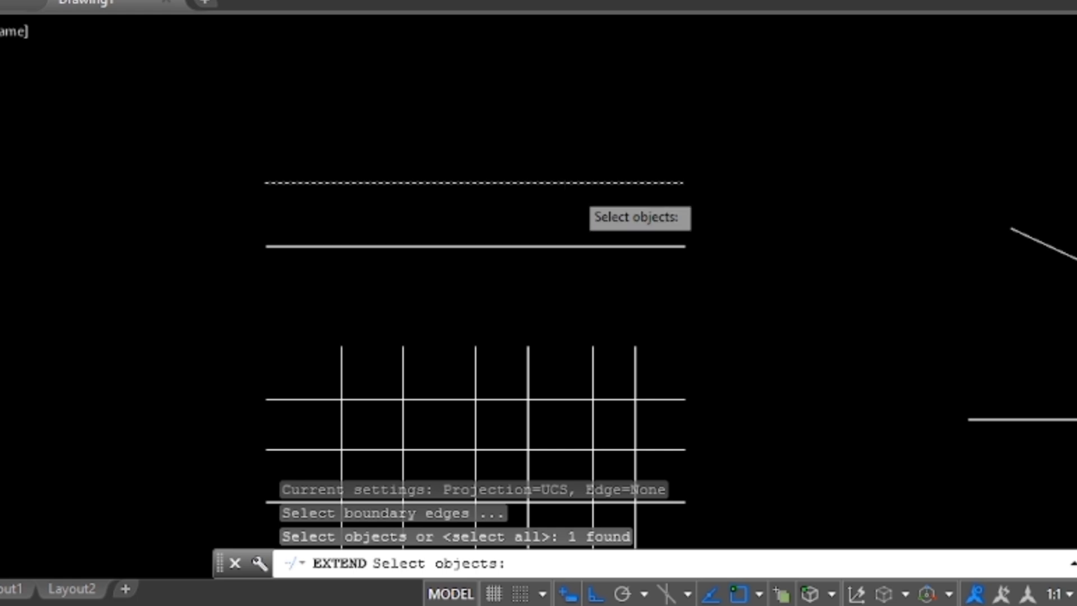
key(Return)
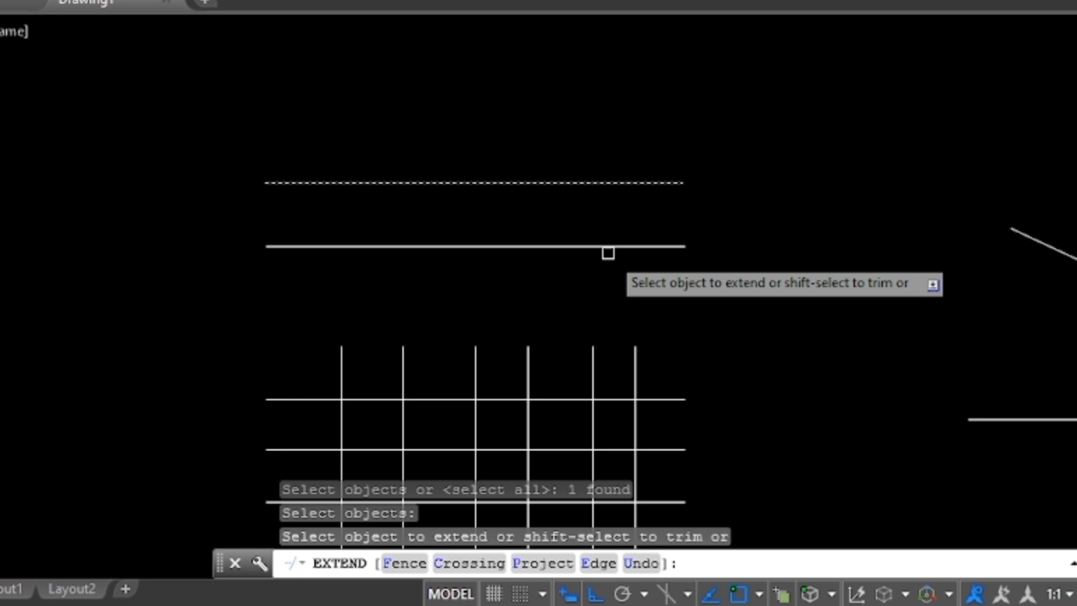
click(635, 349)
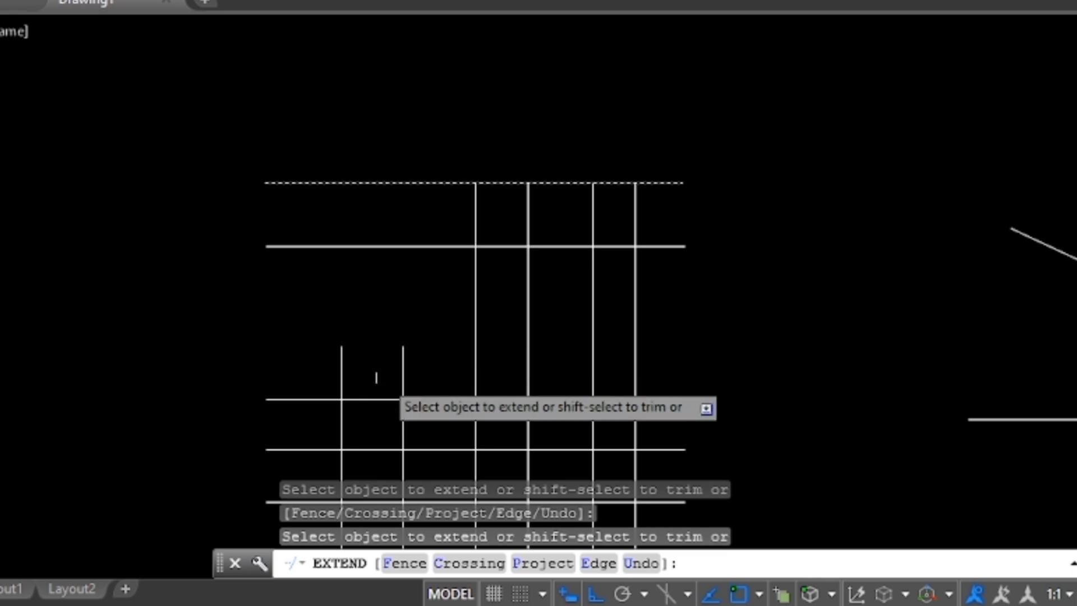
click(403, 370)
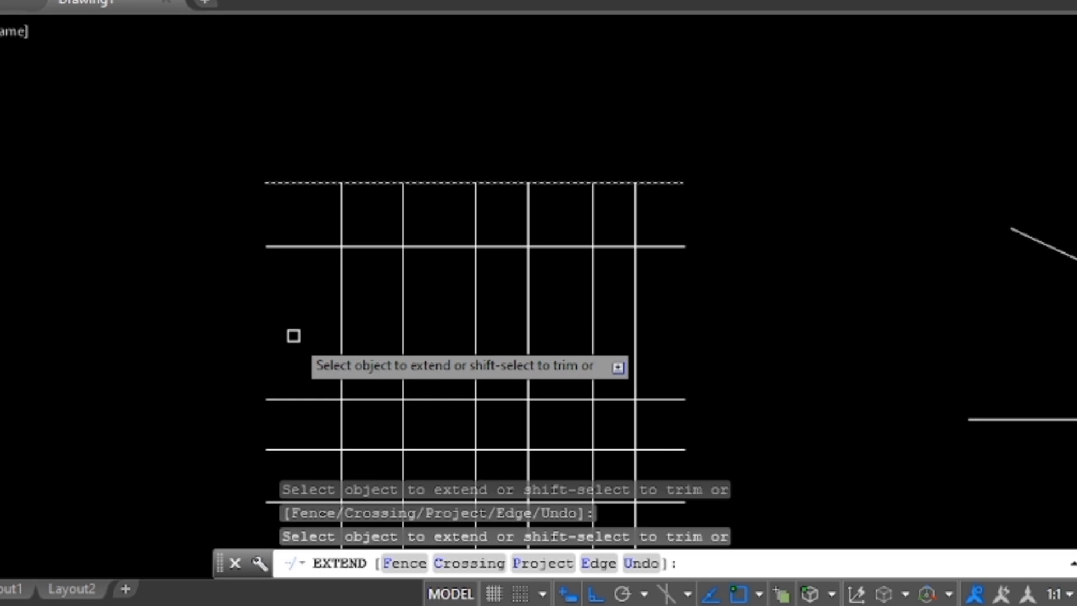
key(Escape)
key(Escape)
key(Escape)
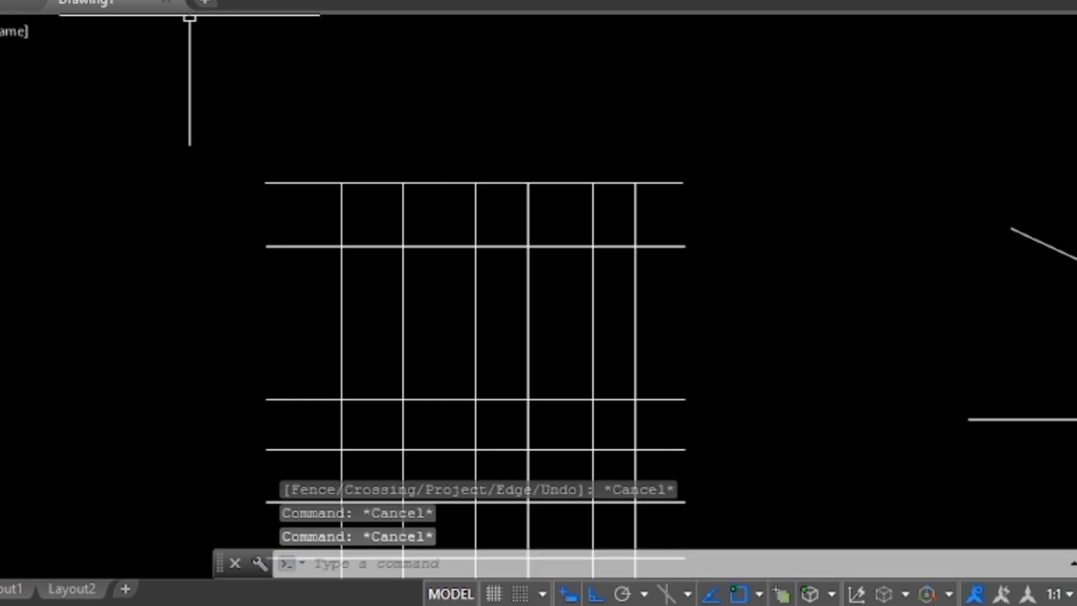
- Undo the direct extension of the vertical grid lines to the topmost line
key(ctrl+z)
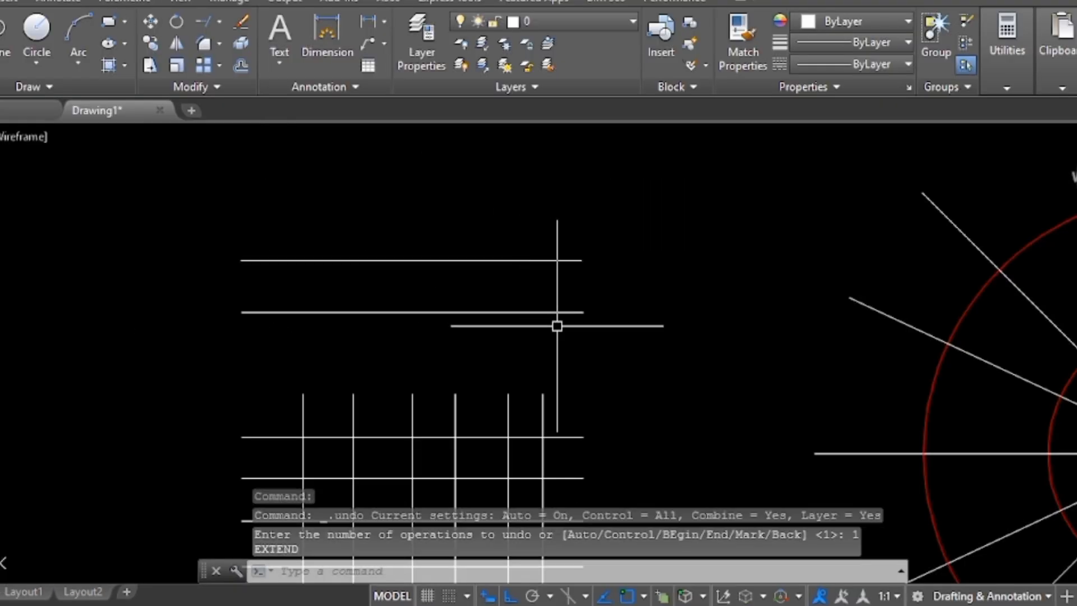
- Extend the six vertical grid lines to the topmost horizontal line, using only that line as the boundary edge, and finish the command
key(Escape)
key(Escape)
key(Escape)
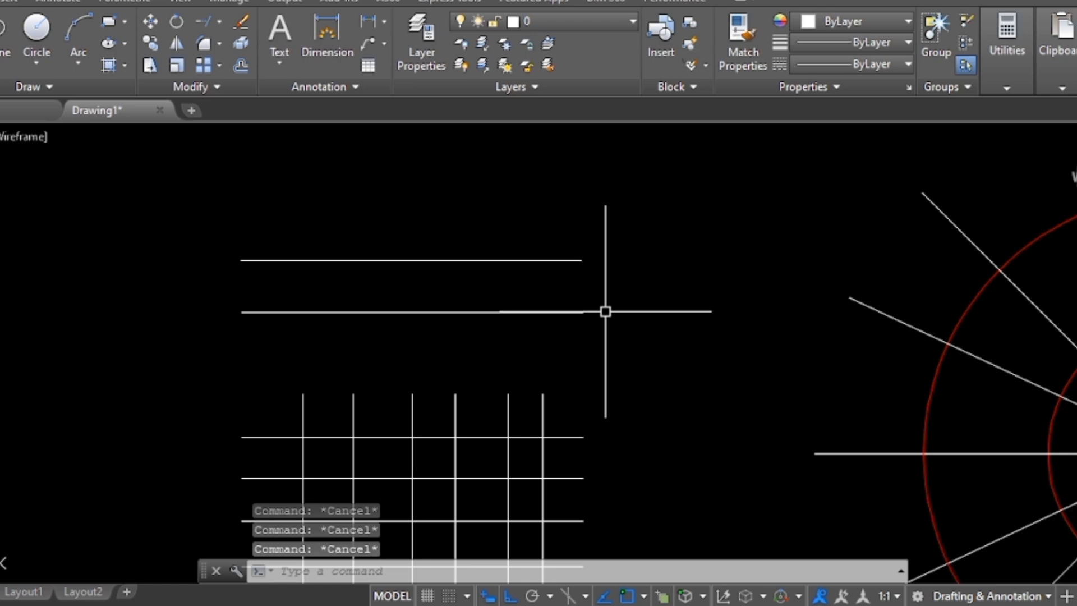
text(ex)
key(Return)
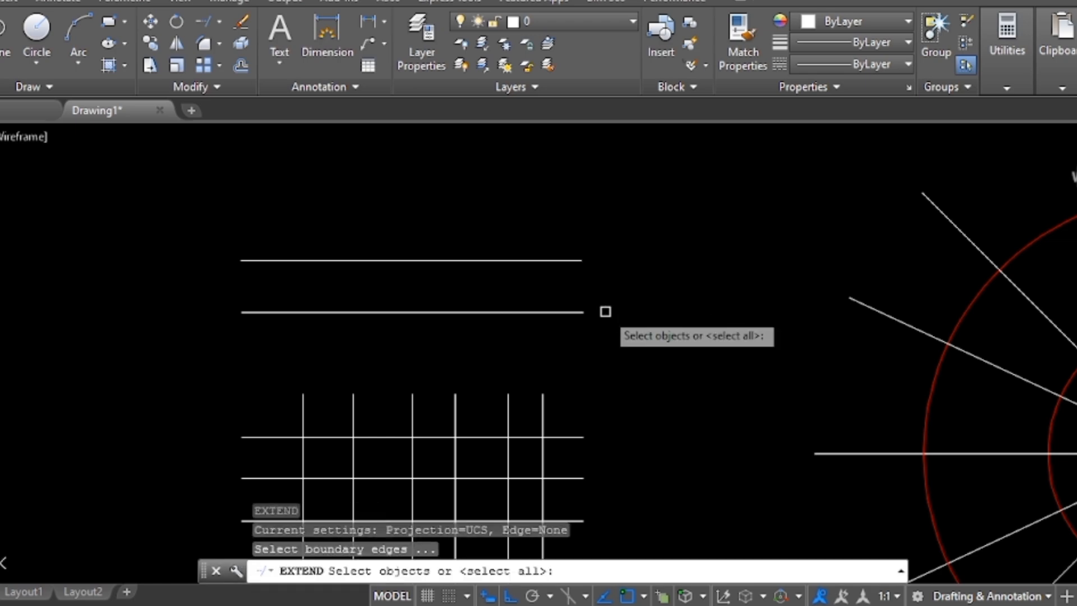
click(515, 261)
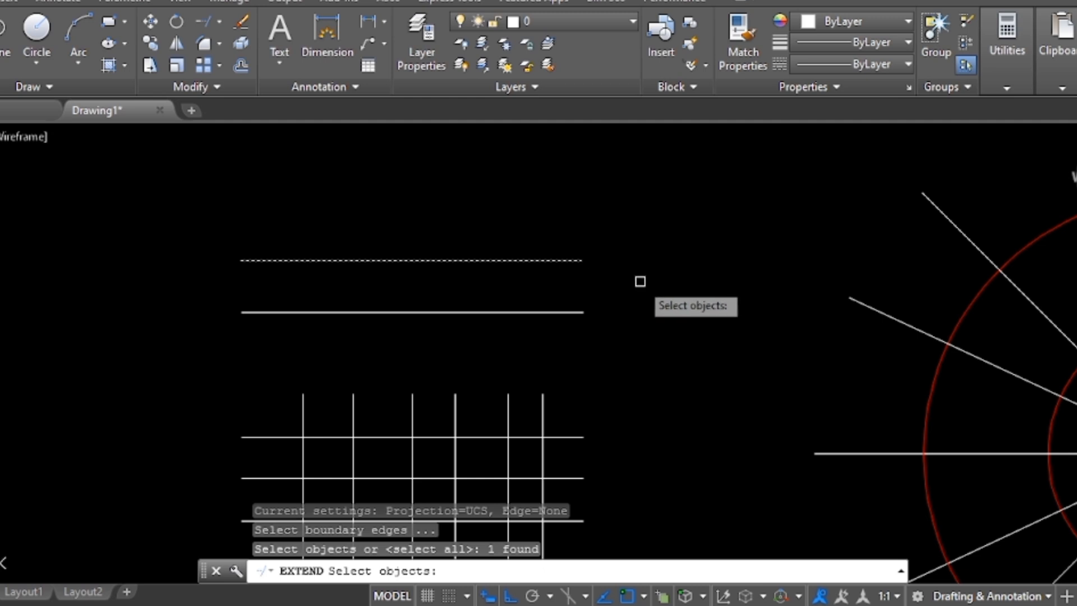
key(Return)
click(586, 401)
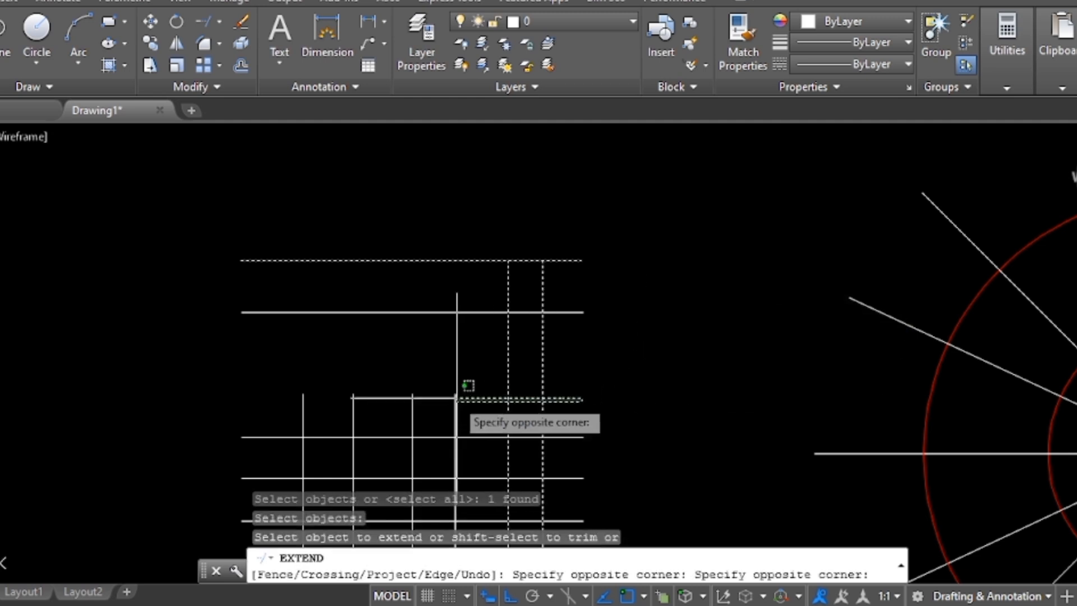
click(279, 394)
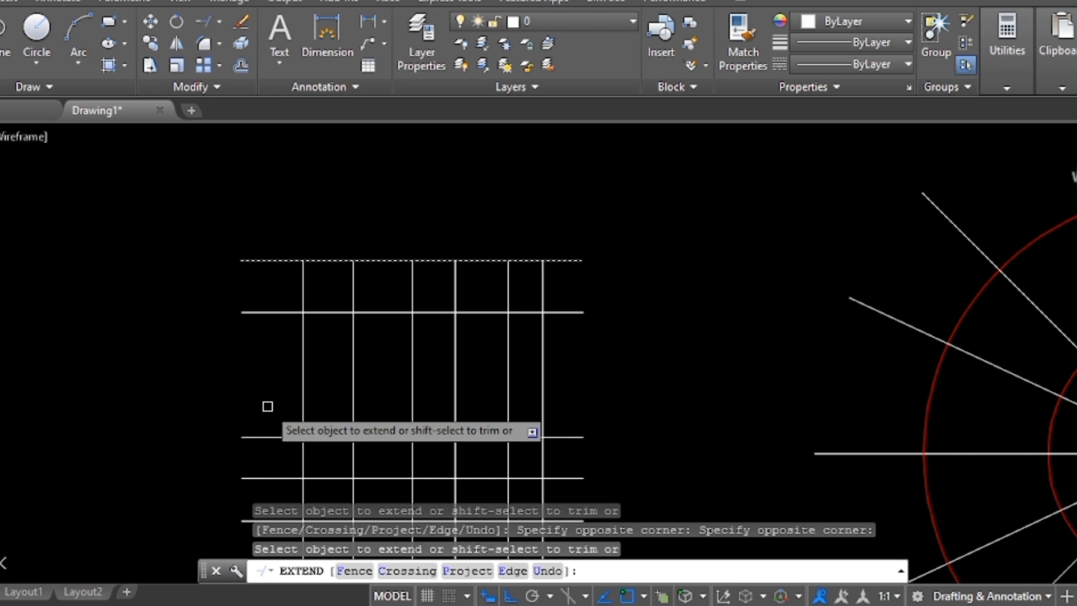
key(Escape)
key(Escape)
key(Escape)
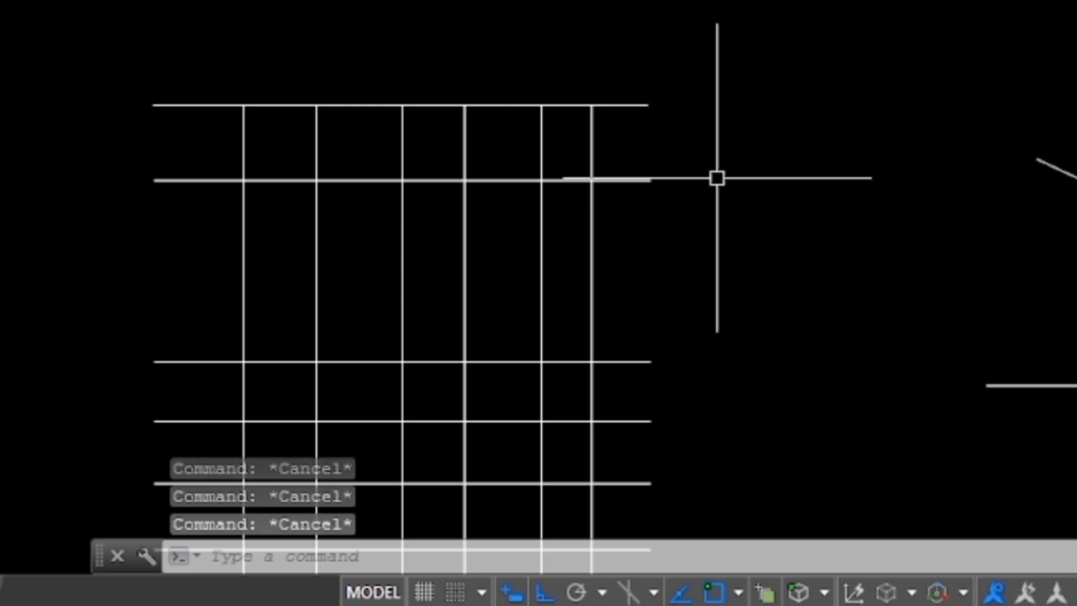
- With Extend and all edges as boundaries, shift-trim the rightmost vertical line's uppermost segment and extend it back to the topmost line
text(EX)
key(Return)
key(Return)
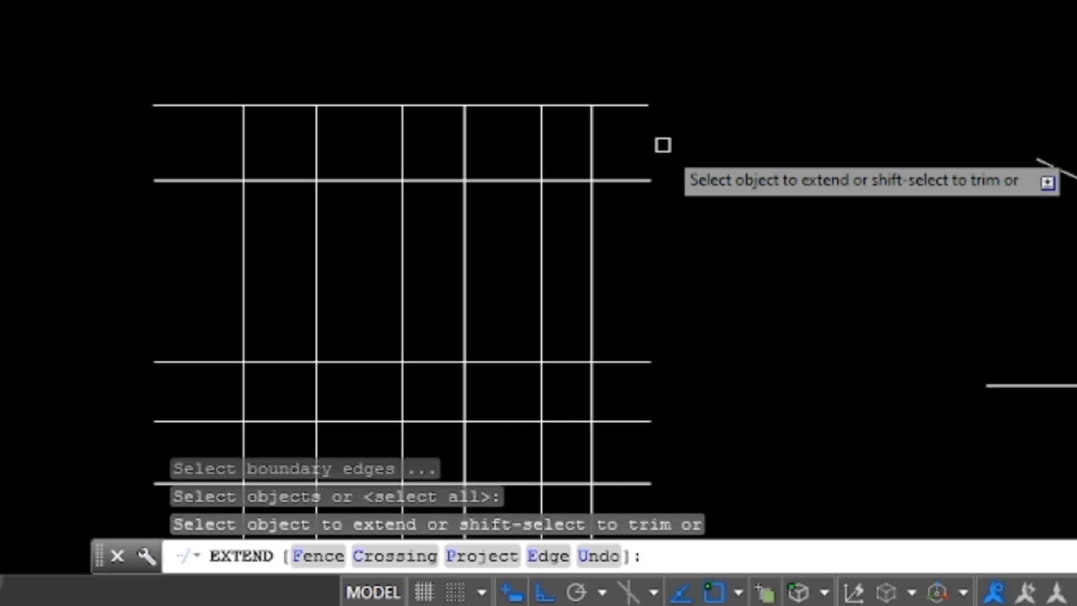
click(590, 138)
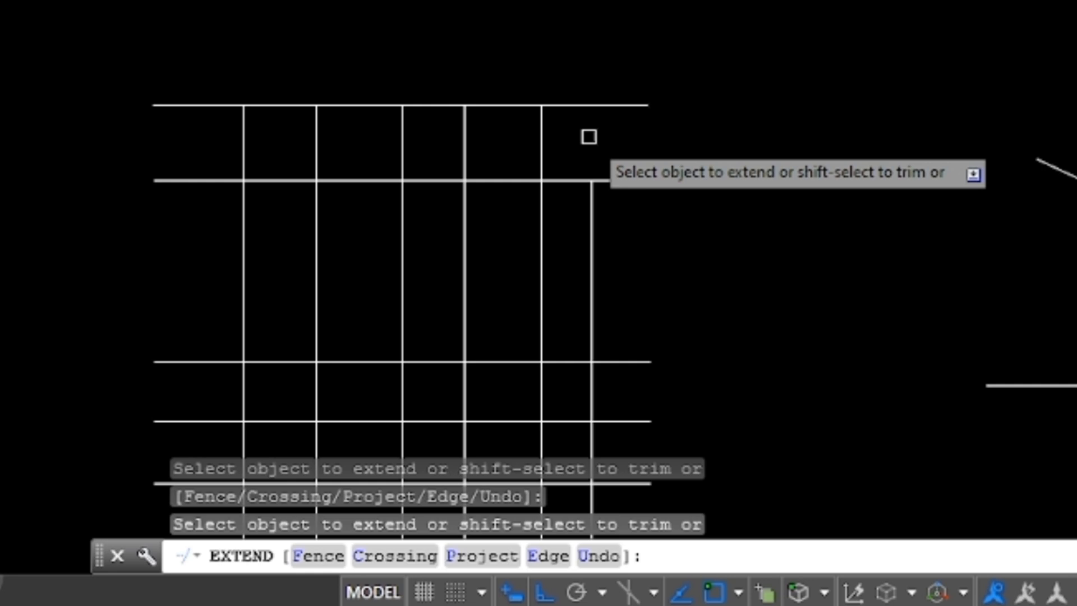
click(591, 205)
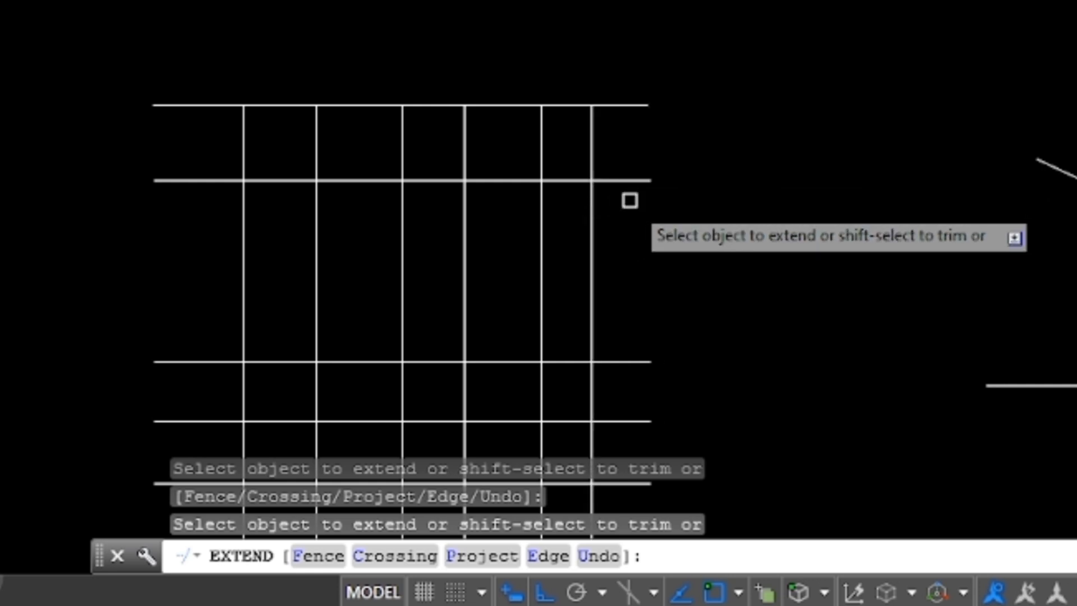
key(Escape)
key(Escape)
key(Escape)
- With Trim and all edges as cutting edges, remove the rightmost vertical line's segment between the second and third horizontals, then shift-extend it back
text(TR)
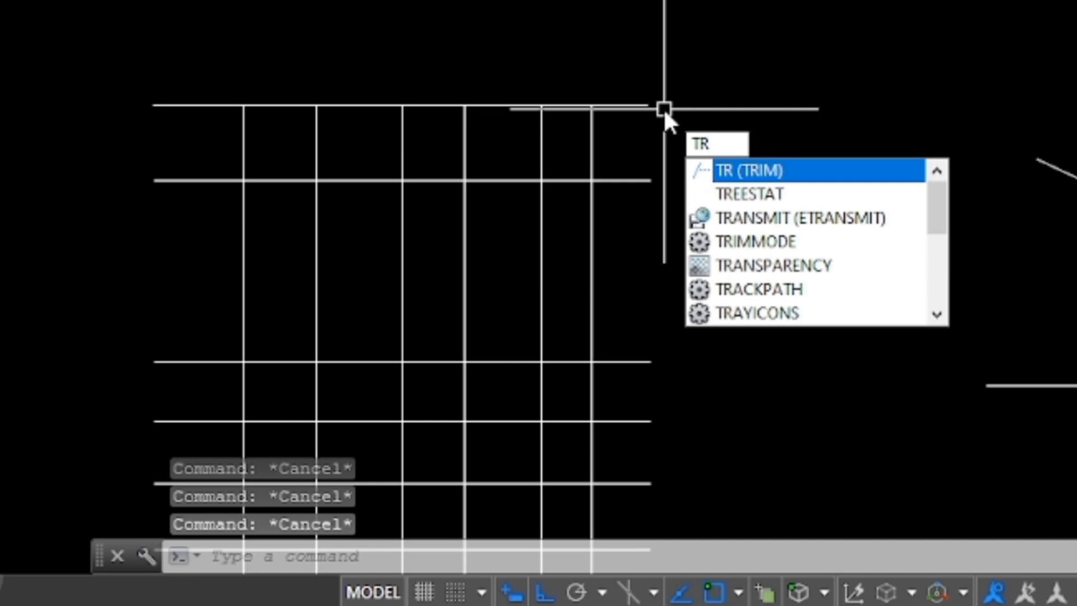
key(BackSpace)
text(R)
key(Return)
key(Return)
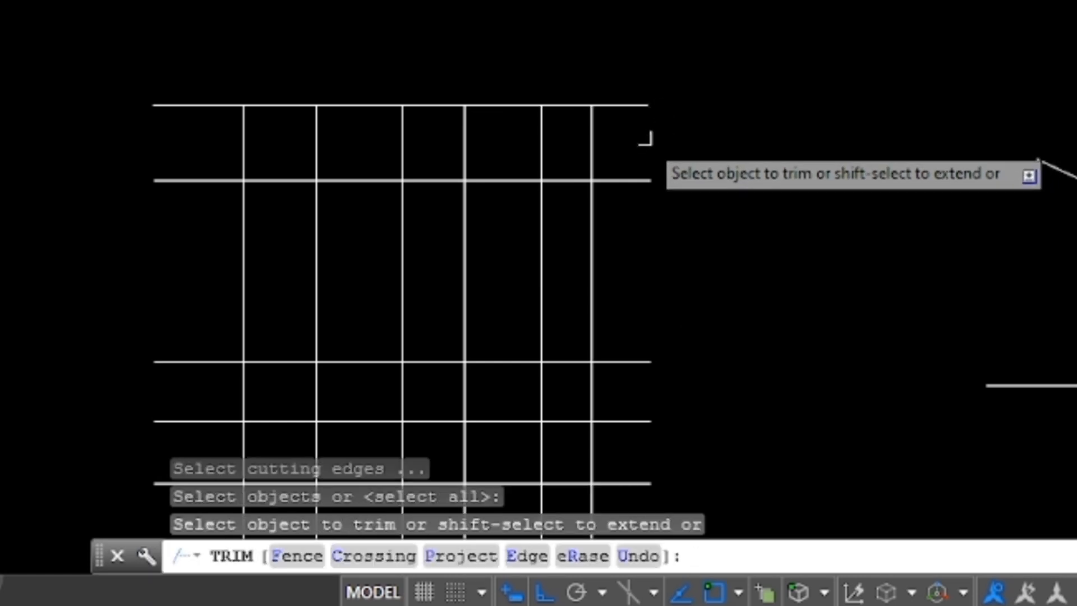
click(586, 228)
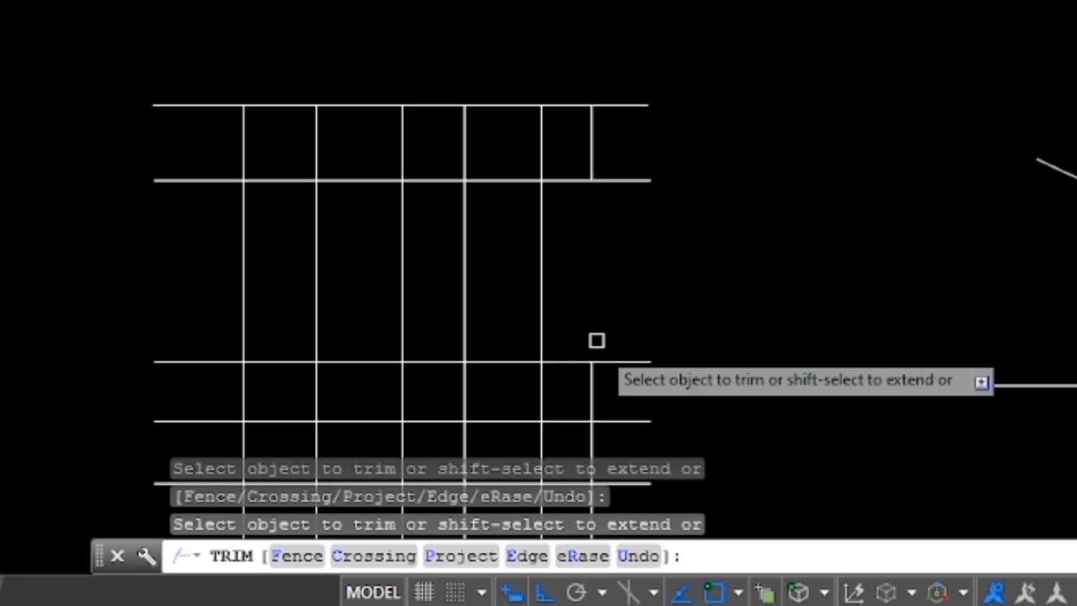
click(594, 389)
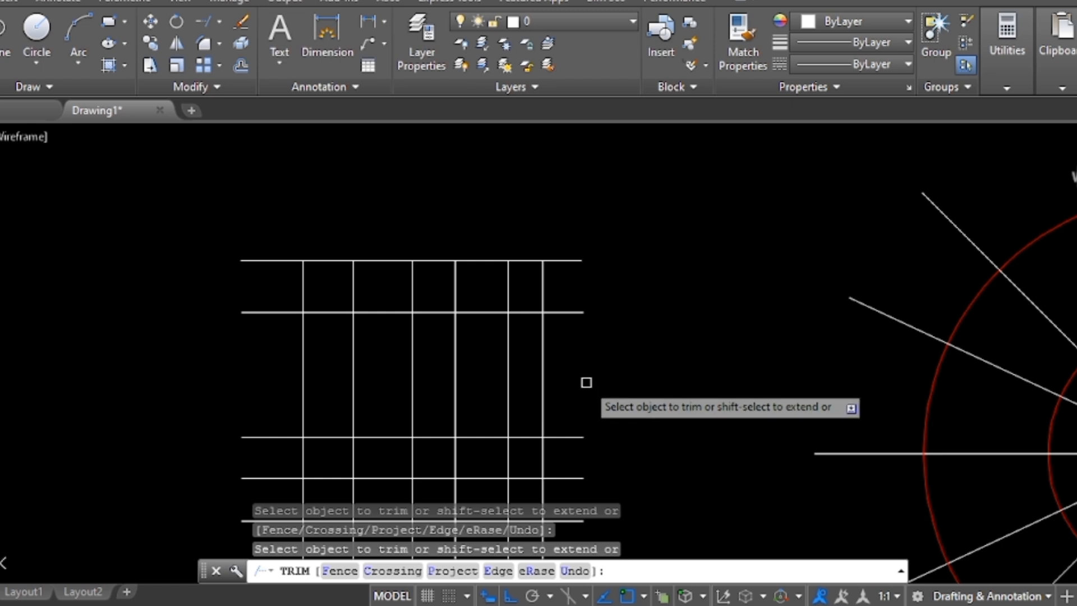
key(Escape)
key(Escape)
key(Escape)
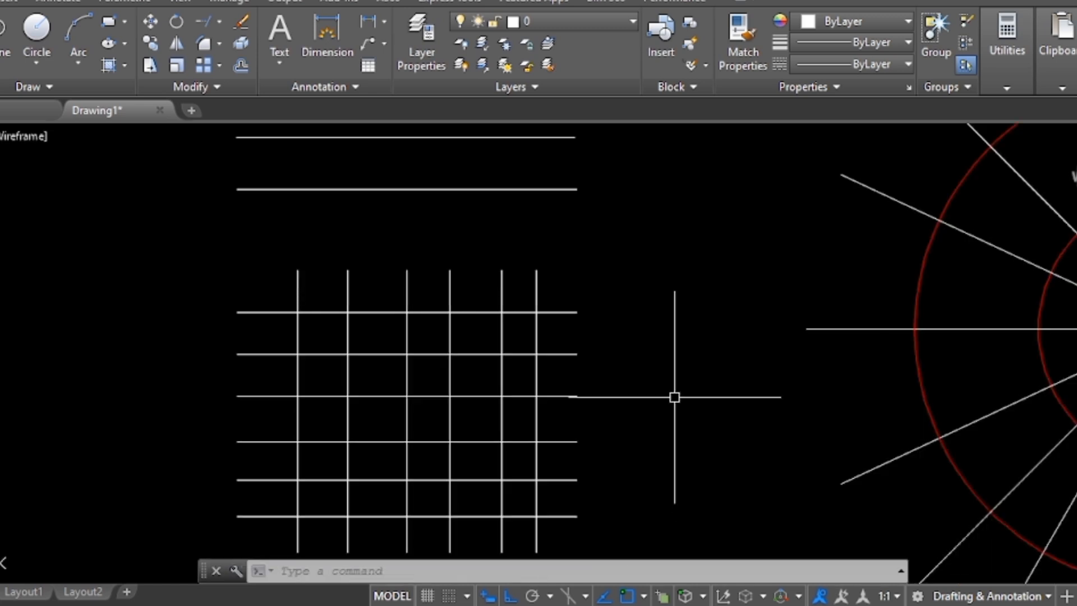
- Trim away the rightmost vertical grid line segment by segment down to the lowest horizontal line, using all edges as cutting edges
key(Return)
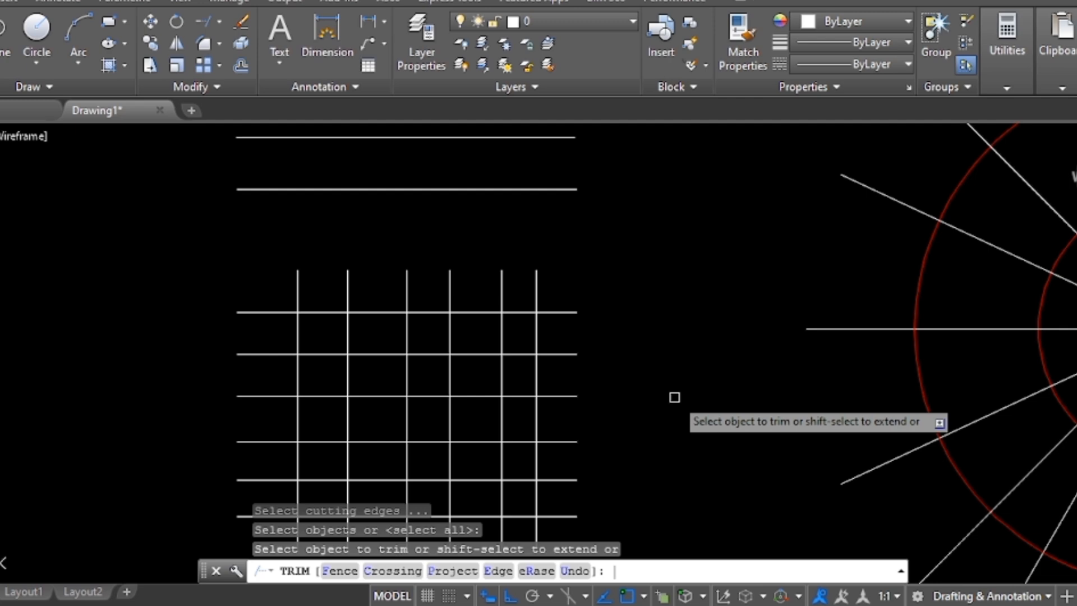
click(536, 292)
click(534, 338)
click(534, 385)
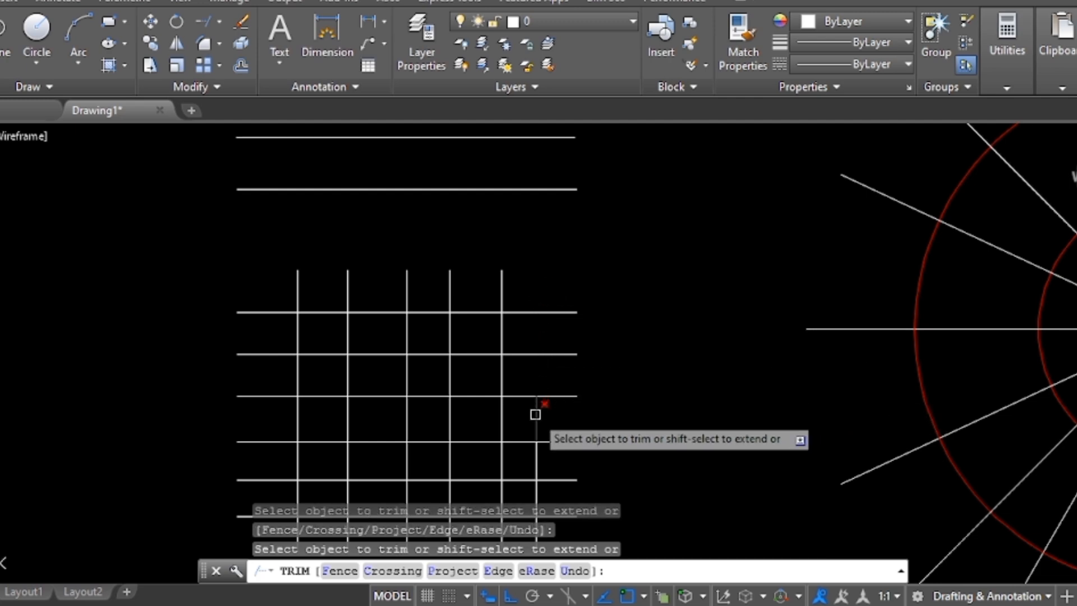
click(533, 414)
click(534, 462)
scroll(528, 334, down, 2)
scroll(532, 438, up, 2)
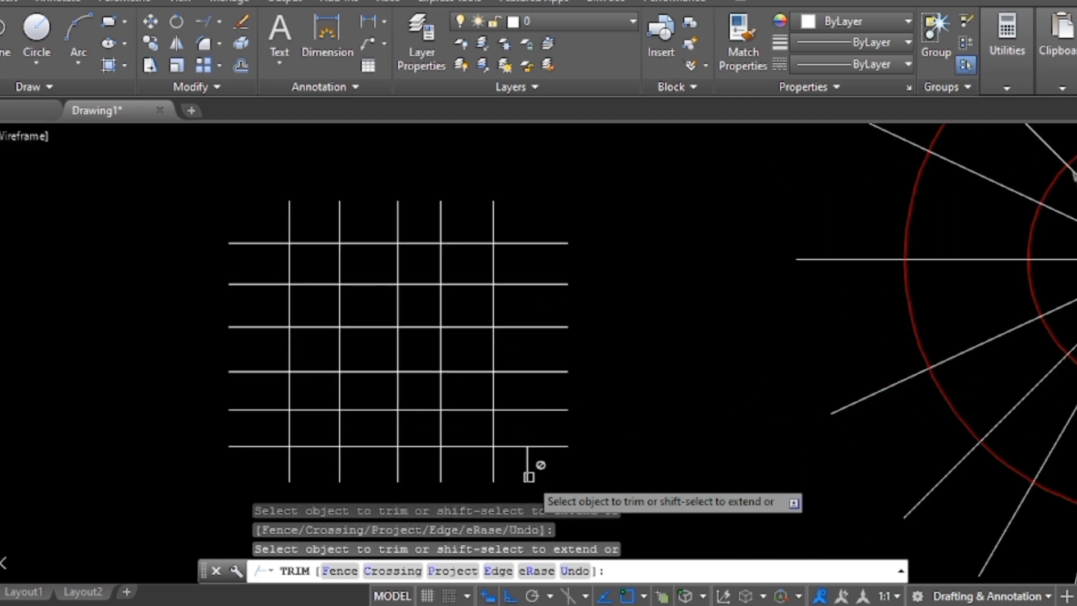
scroll(530, 483, up, 4)
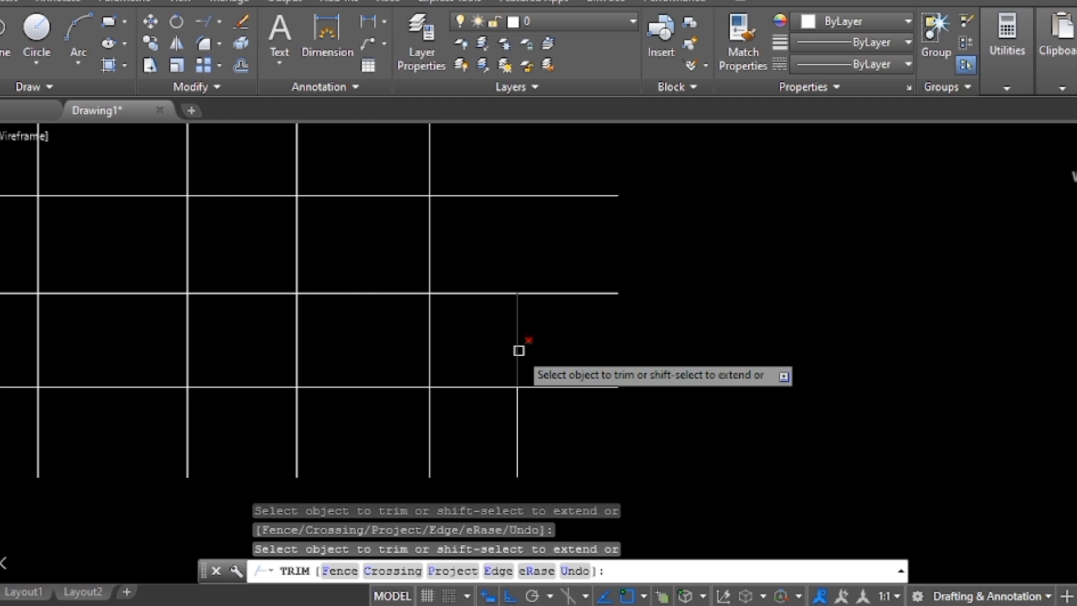
click(519, 351)
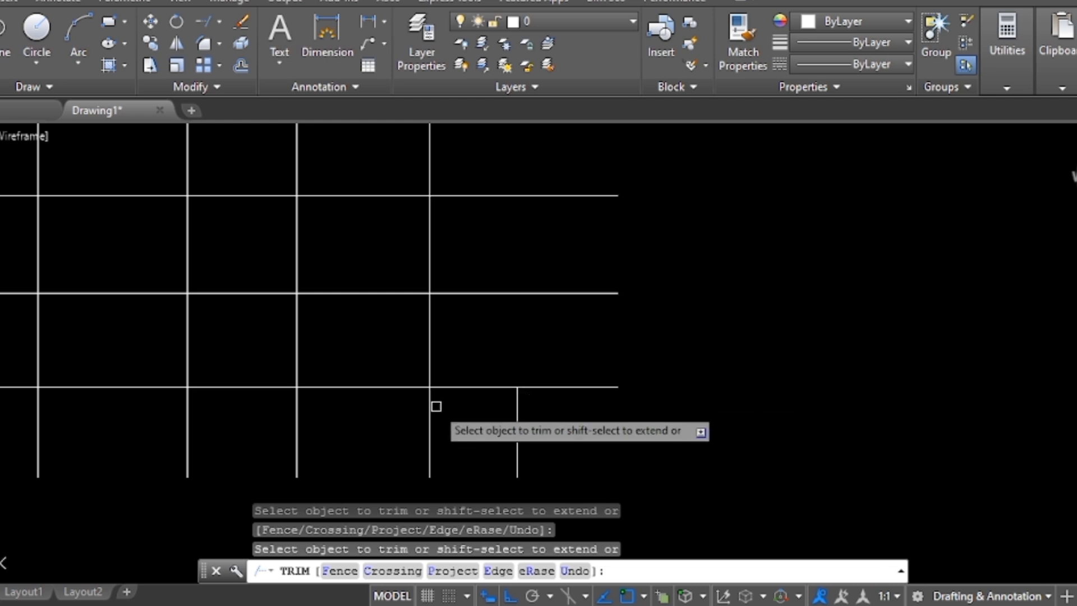
key(Escape)
key(Escape)
key(Escape)
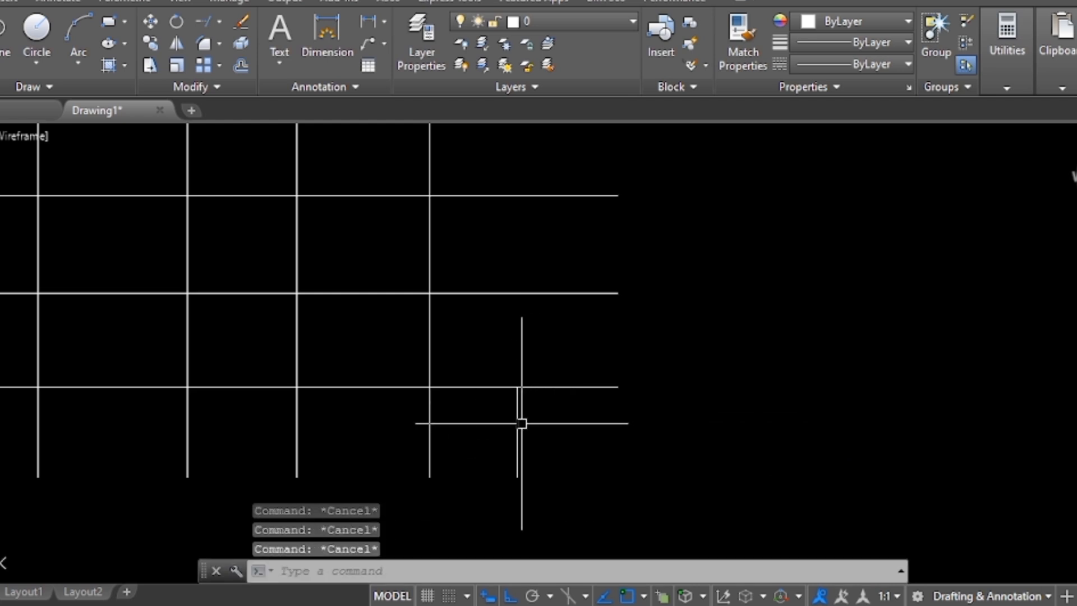
- Delete the leftover piece of the rightmost vertical line below the lowest horizontal line
click(517, 423)
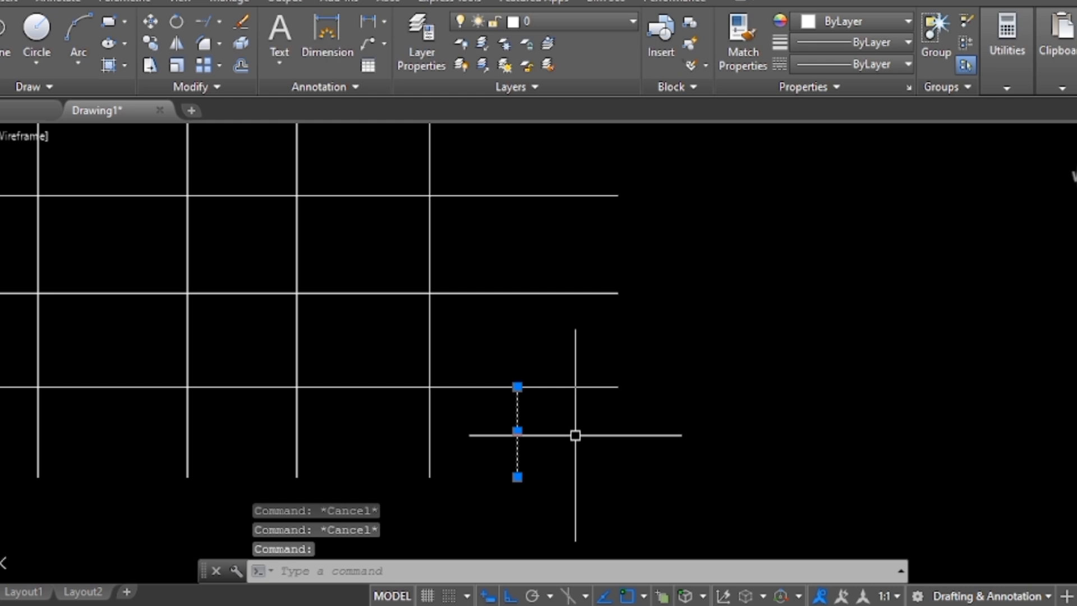
key(Delete)
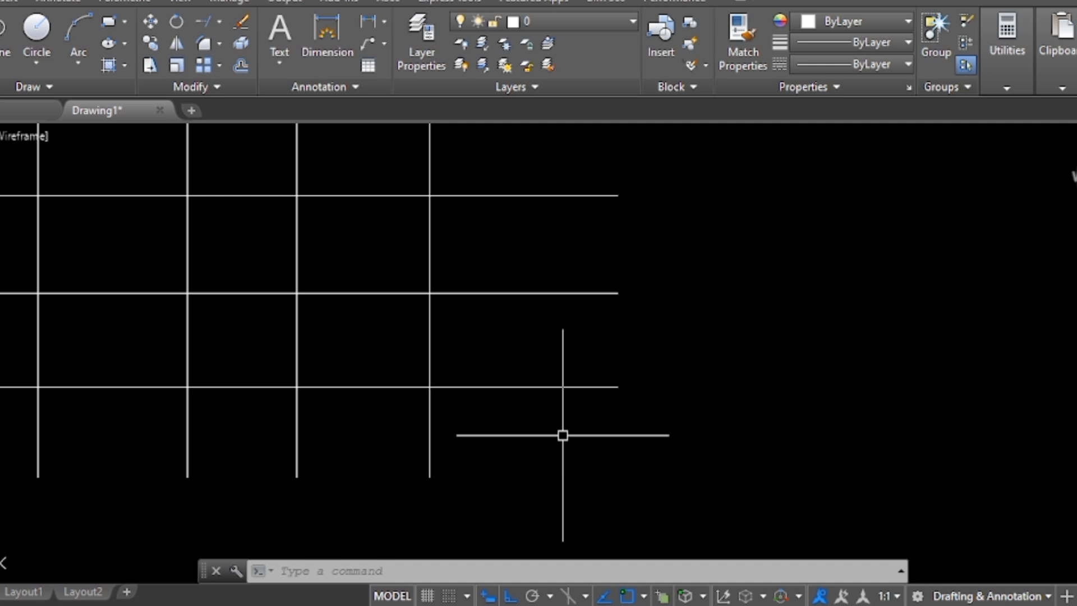
scroll(609, 445, down, 1)
scroll(468, 447, down, 1)
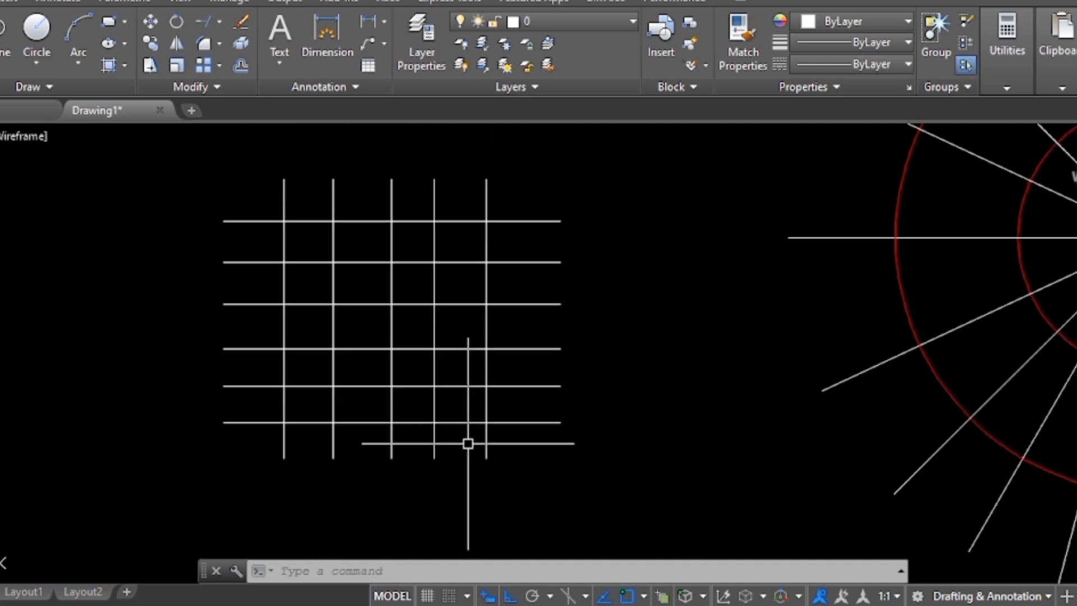
scroll(468, 443, up, 1)
scroll(483, 449, down, 1)
scroll(483, 449, up, 1)
scroll(503, 462, down, 1)
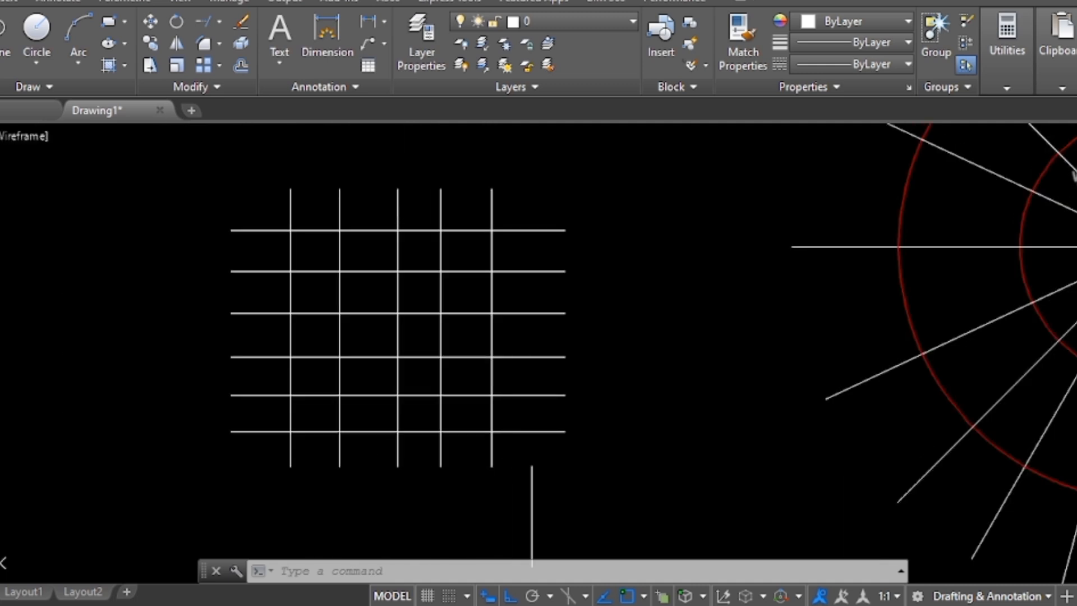
scroll(614, 348, down, 1)
scroll(614, 349, up, 1)
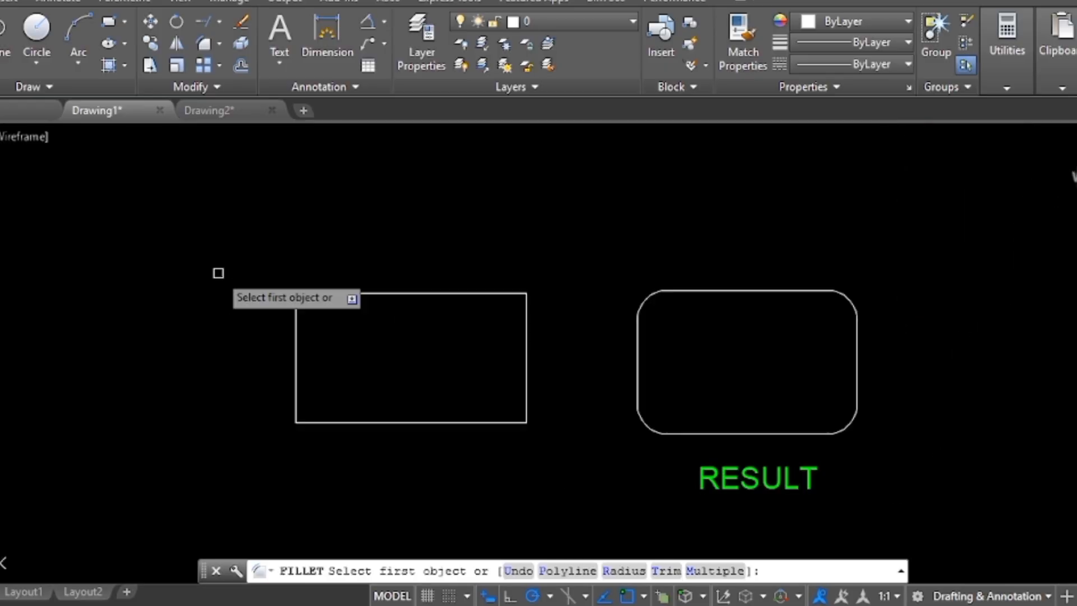
- Cancel the active Fillet command and examine the rounded corners of the RESULT rectangle
key(Escape)
key(Escape)
key(Escape)
key(Escape)
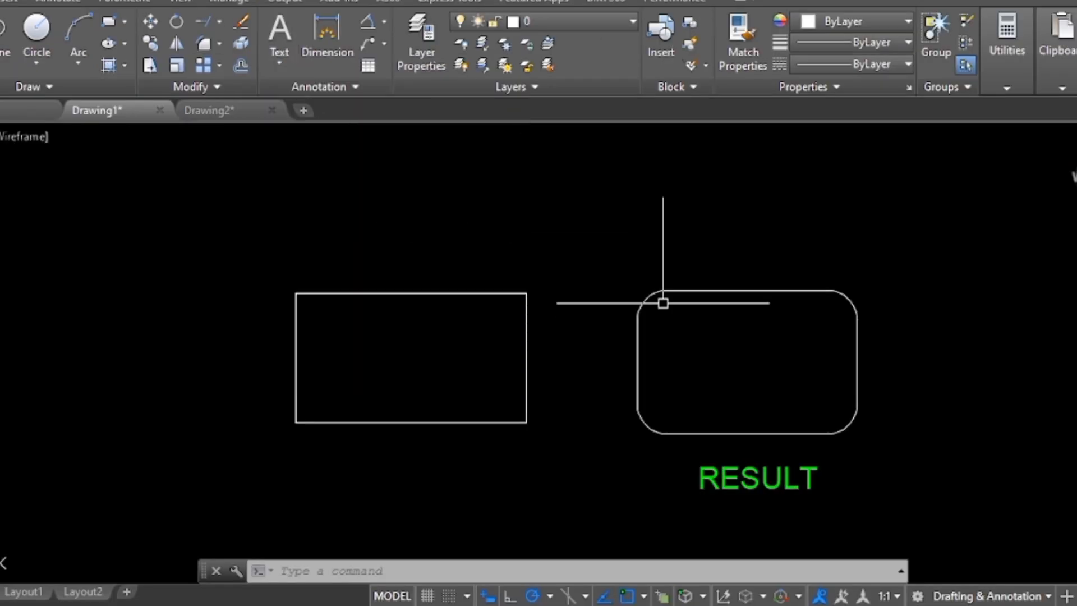
scroll(898, 418, up, 3)
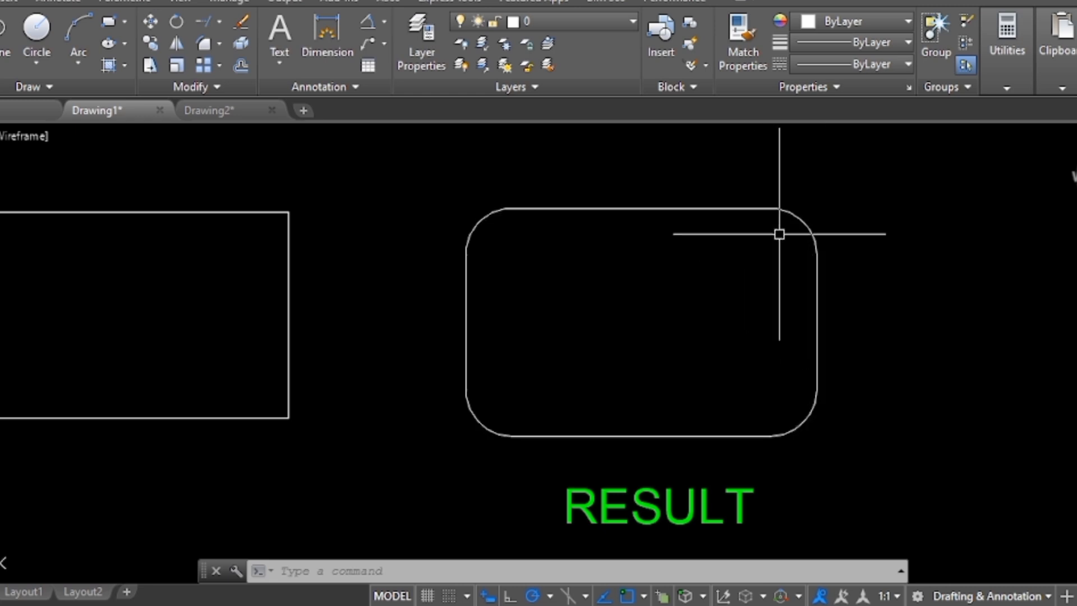
scroll(852, 266, down, 2)
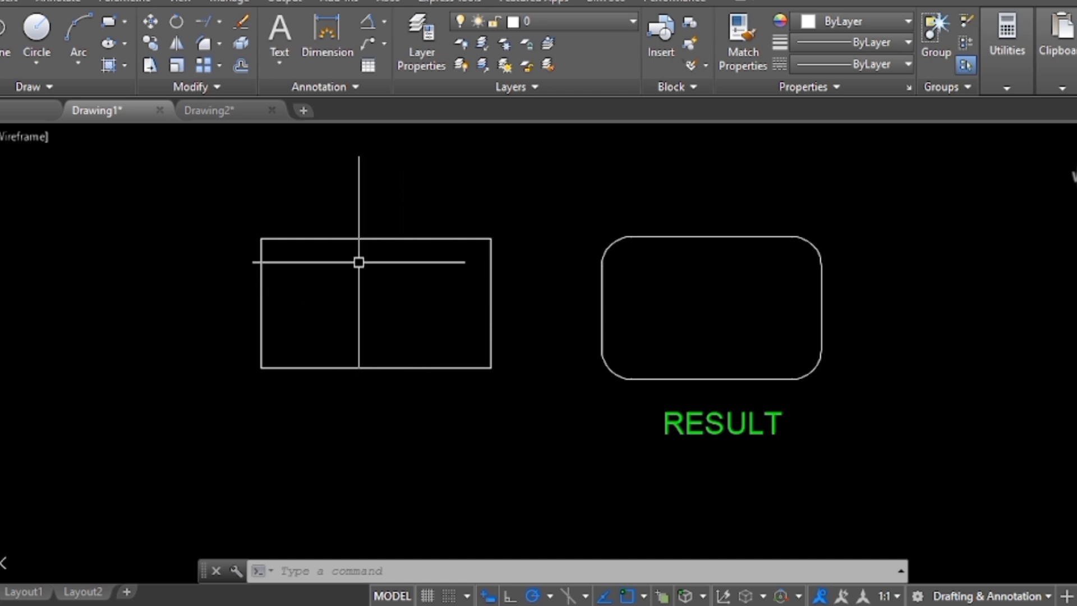
click(204, 45)
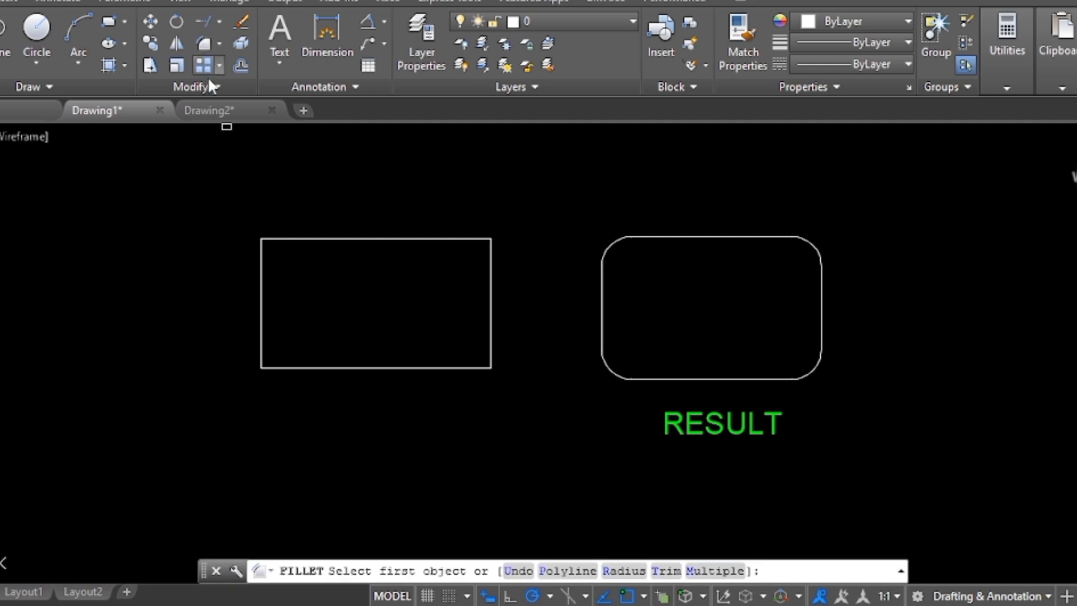
key(Escape)
key(Escape)
key(Escape)
key(Escape)
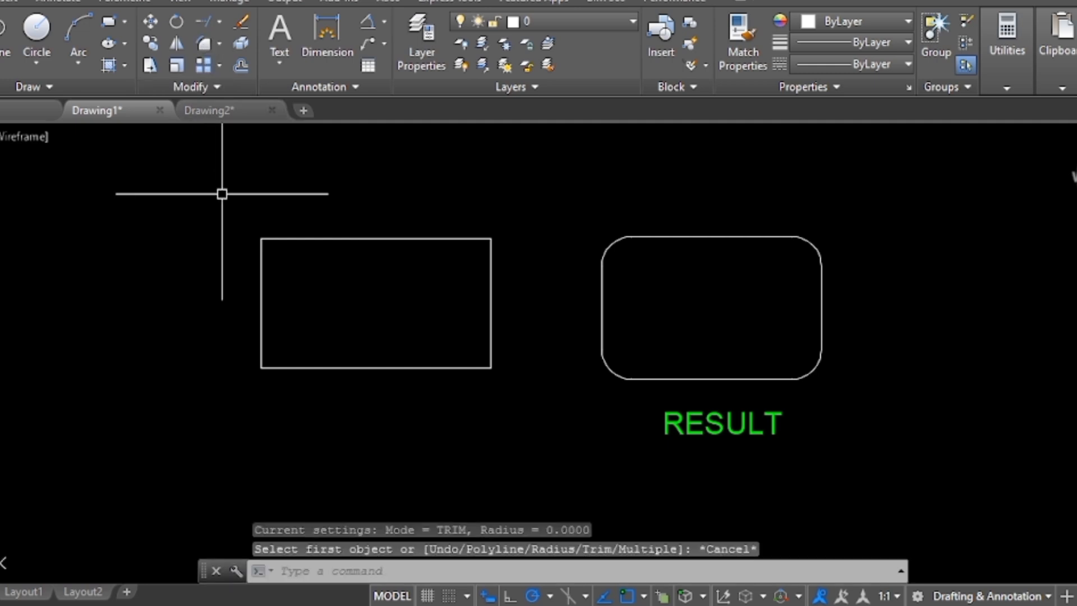
- Fillet the lower-right corner of the square-cornered rectangle with a radius of 5
text(F)
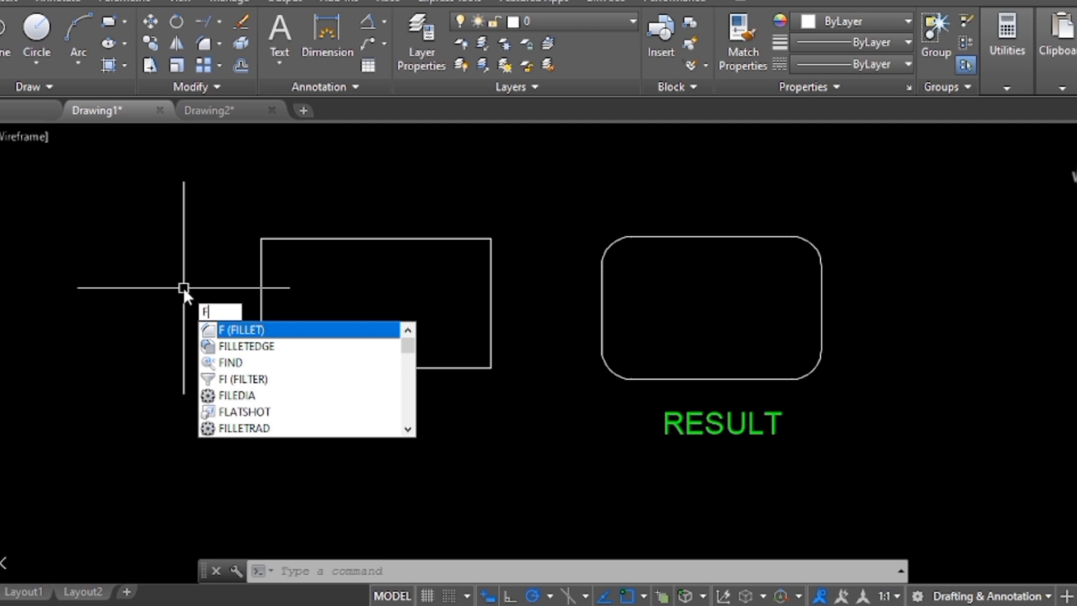
key(Return)
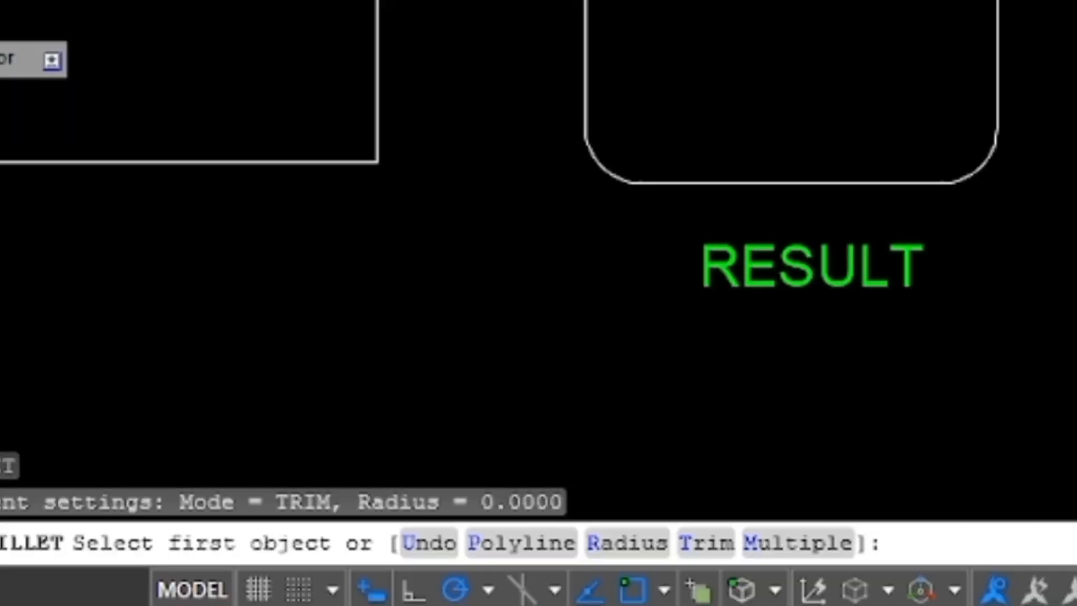
click(623, 544)
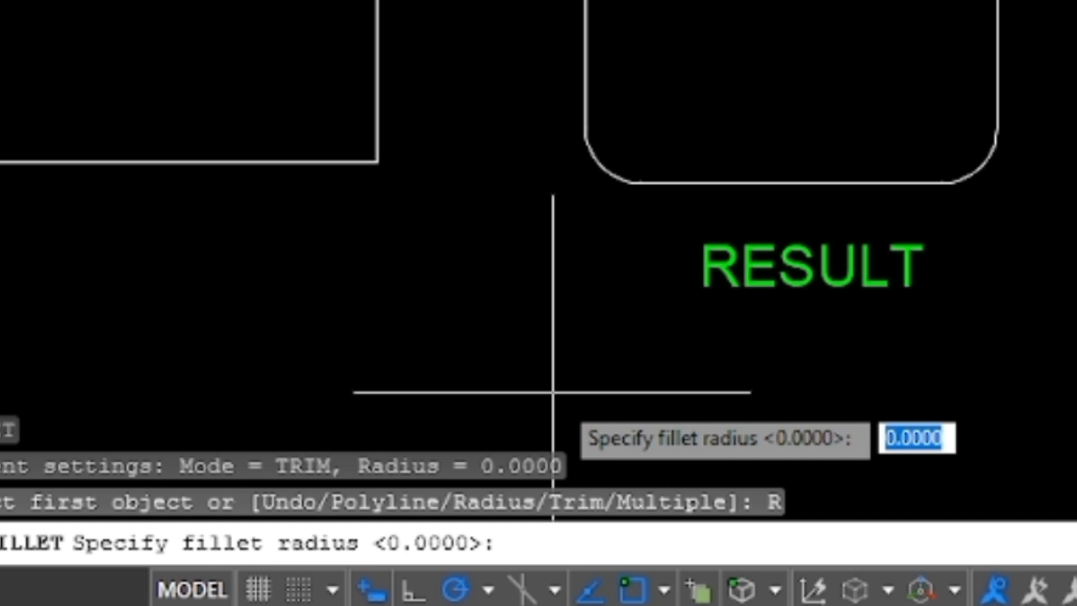
text(5)
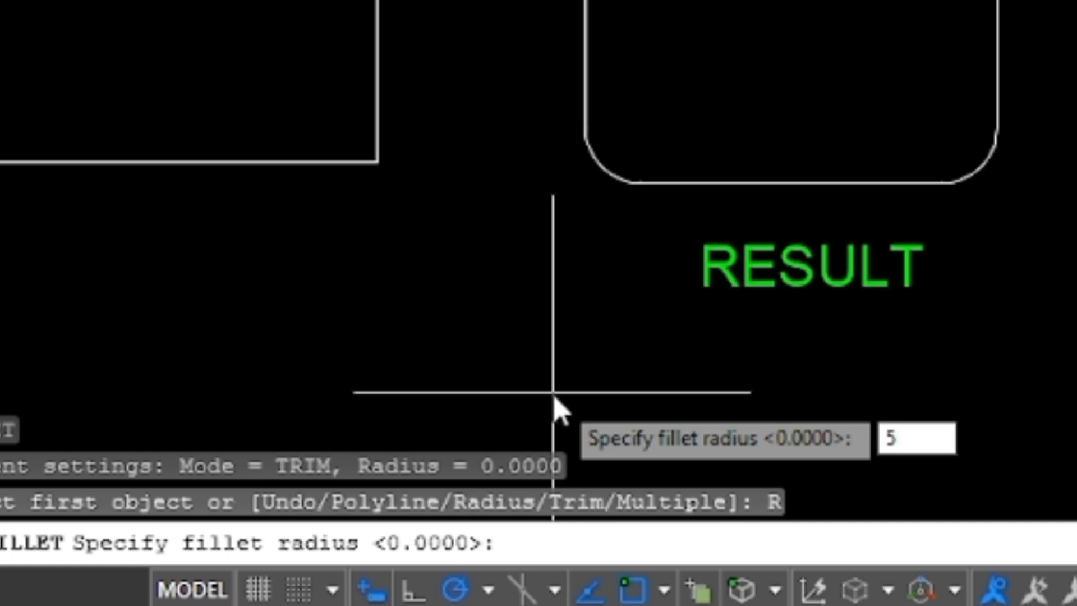
key(Return)
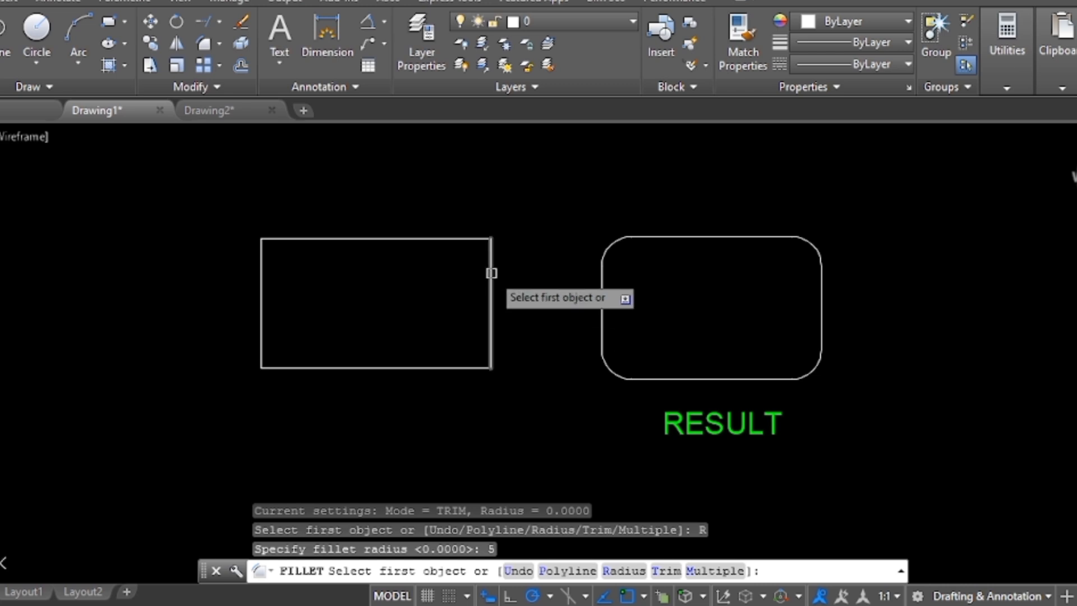
click(491, 271)
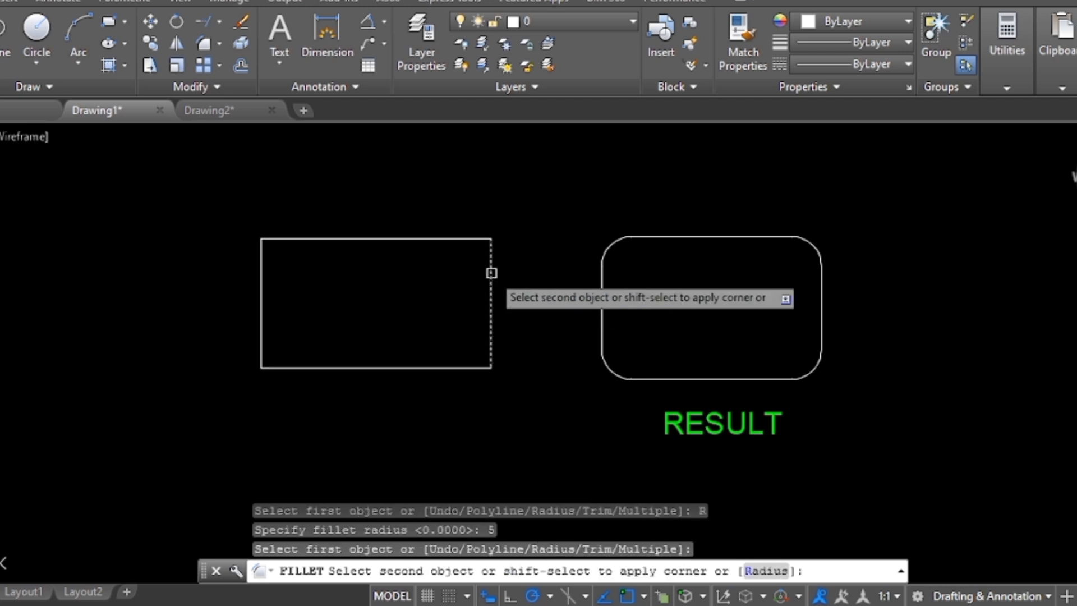
click(470, 368)
- Fillet the rectangle's upper-right, upper-left and lower-left corners with the same radius of 5
key(Return)
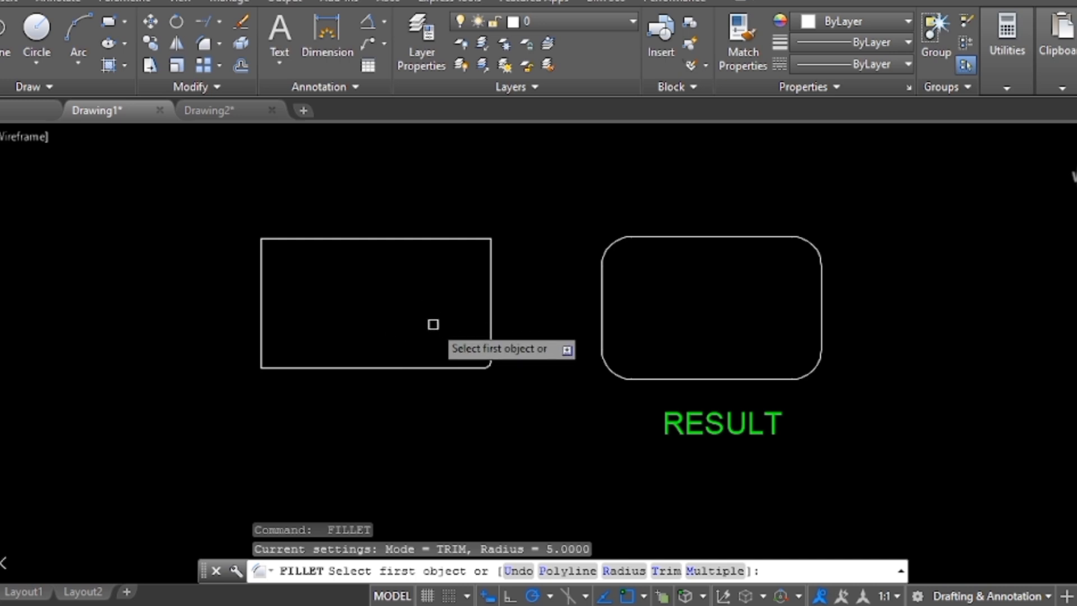
click(487, 259)
click(474, 238)
key(Return)
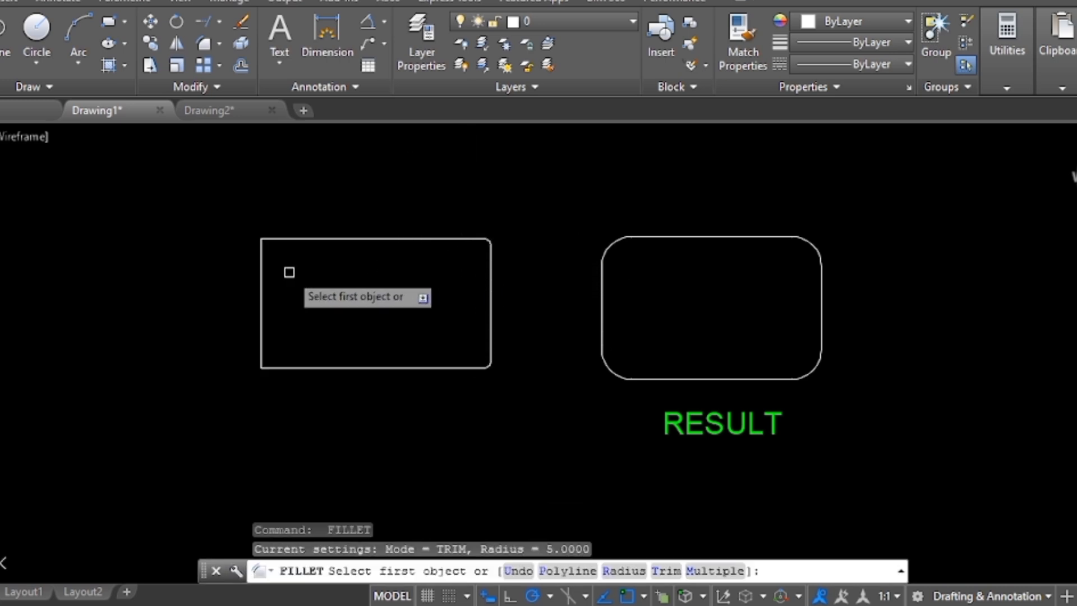
click(262, 260)
click(275, 242)
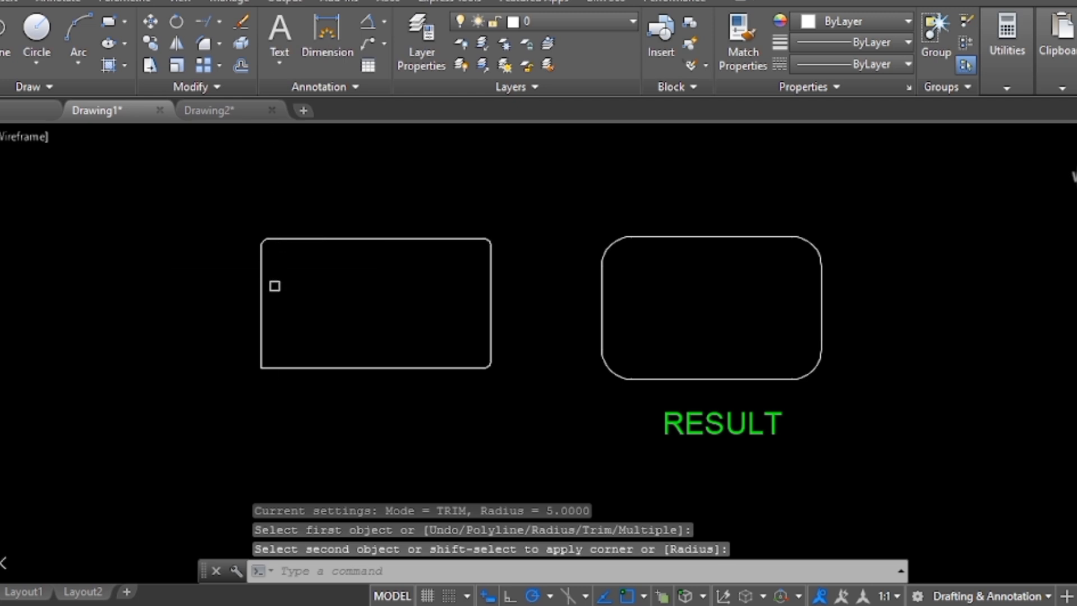
key(Return)
click(263, 345)
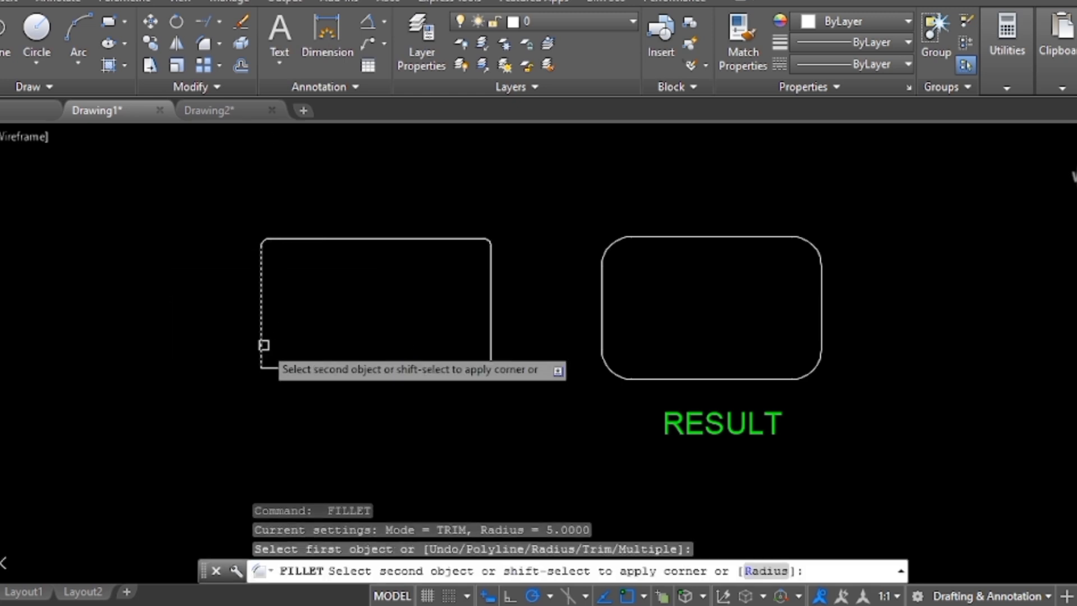
click(279, 368)
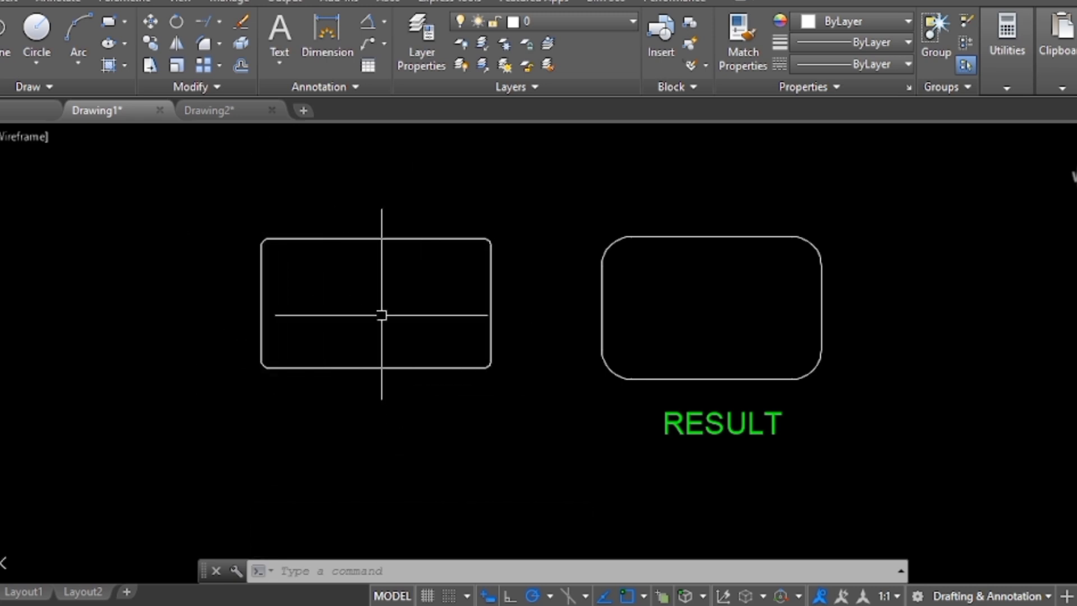
scroll(292, 266, up, 2)
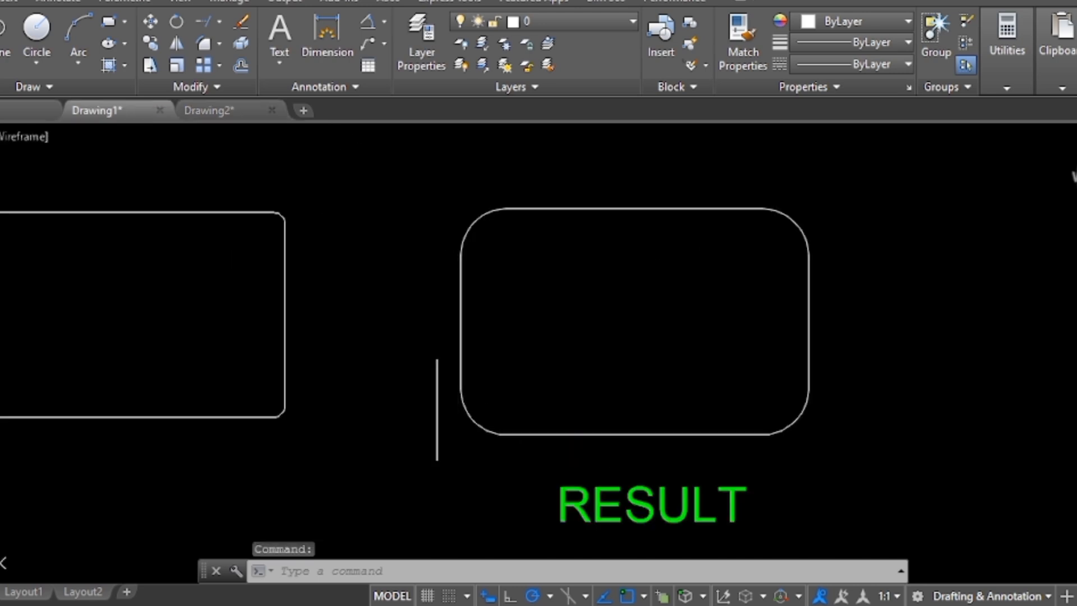
scroll(377, 353, down, 6)
scroll(377, 353, up, 3)
scroll(806, 345, up, 2)
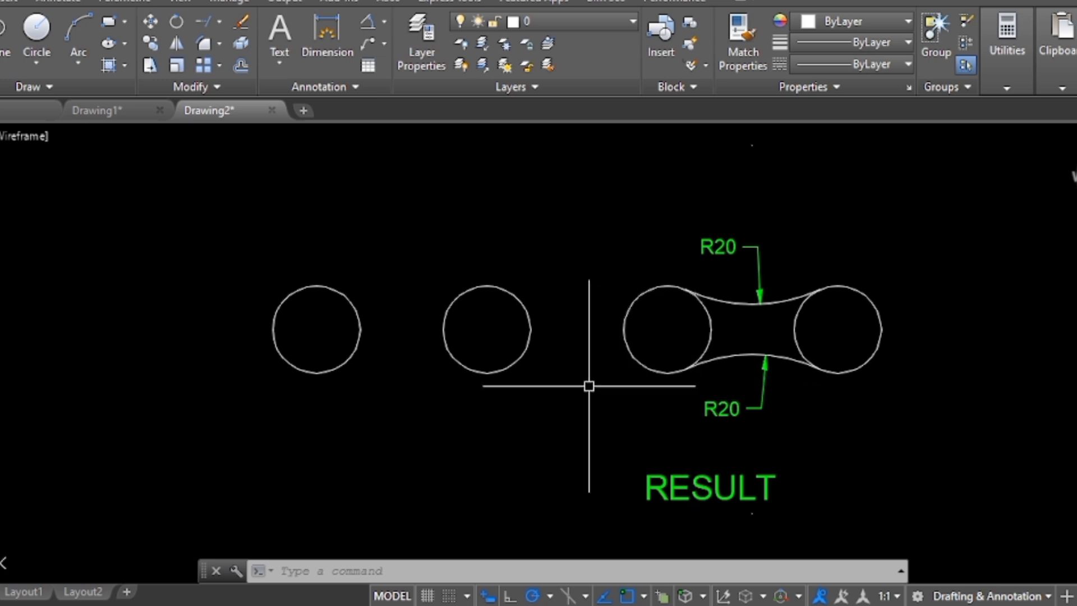
- Connect the upper sides of the two separate circles with a fillet arc of radius 20
text(F)
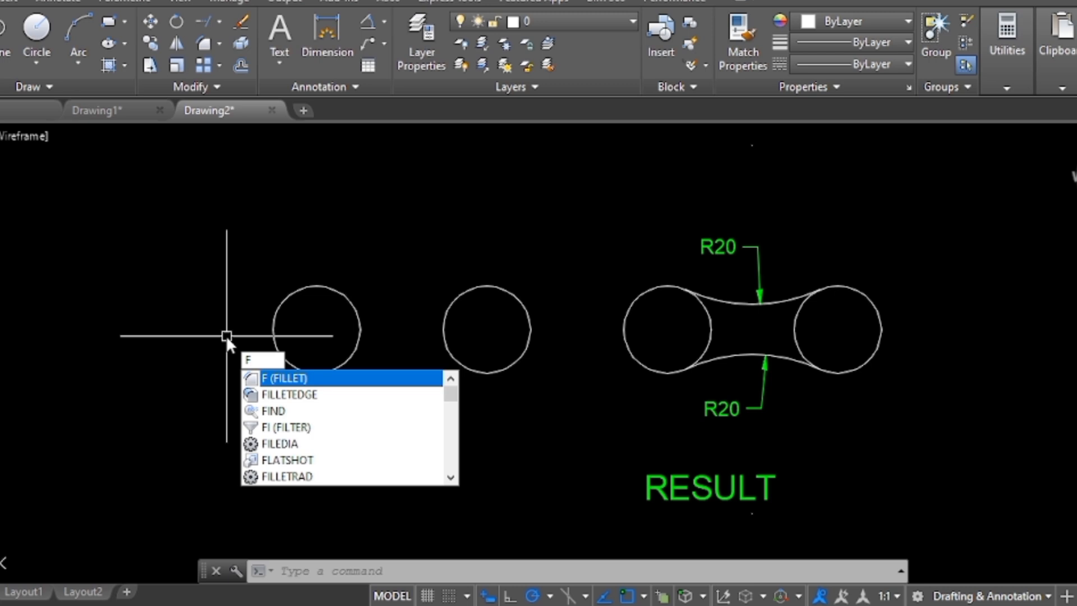
key(Return)
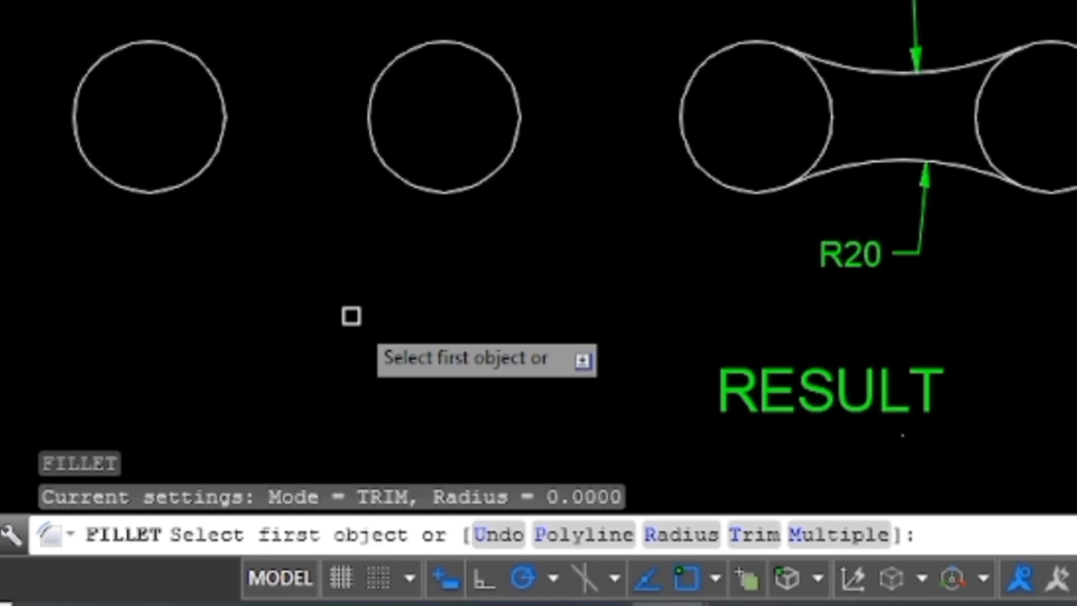
text(R)
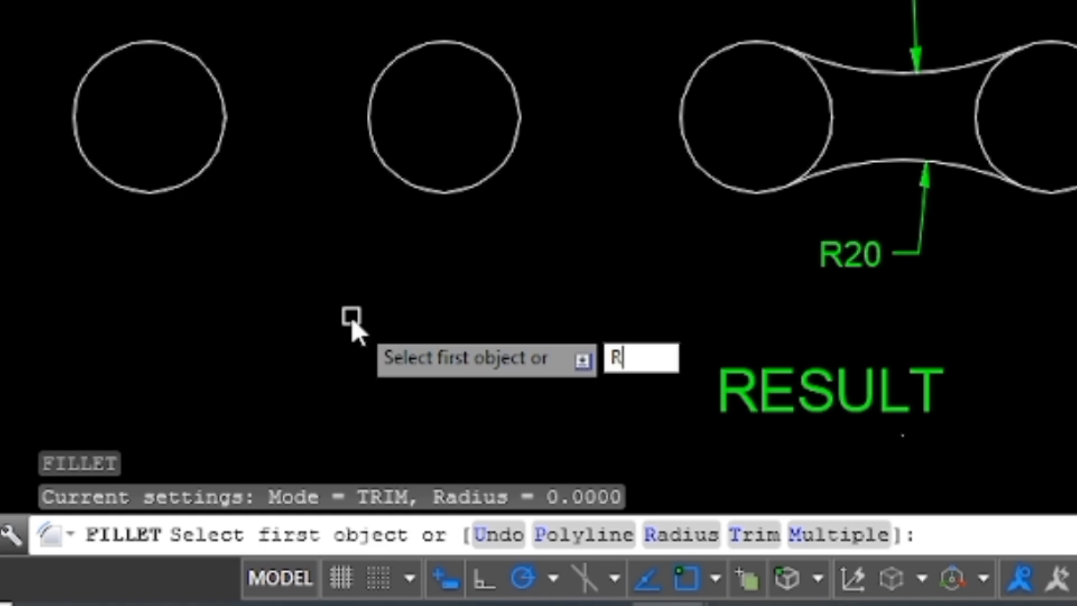
key(Return)
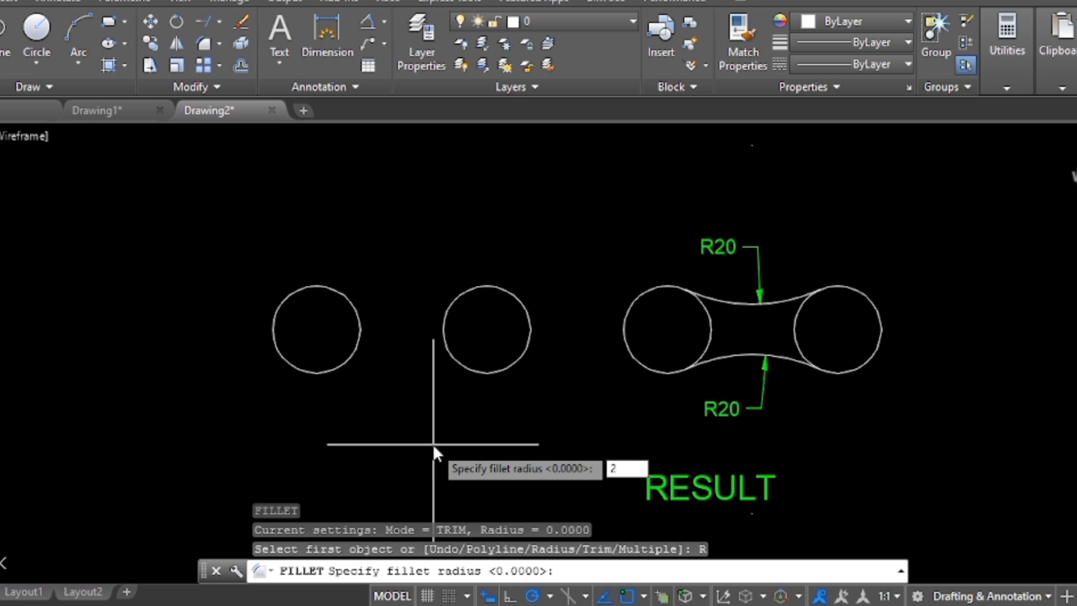
text(0)
key(Return)
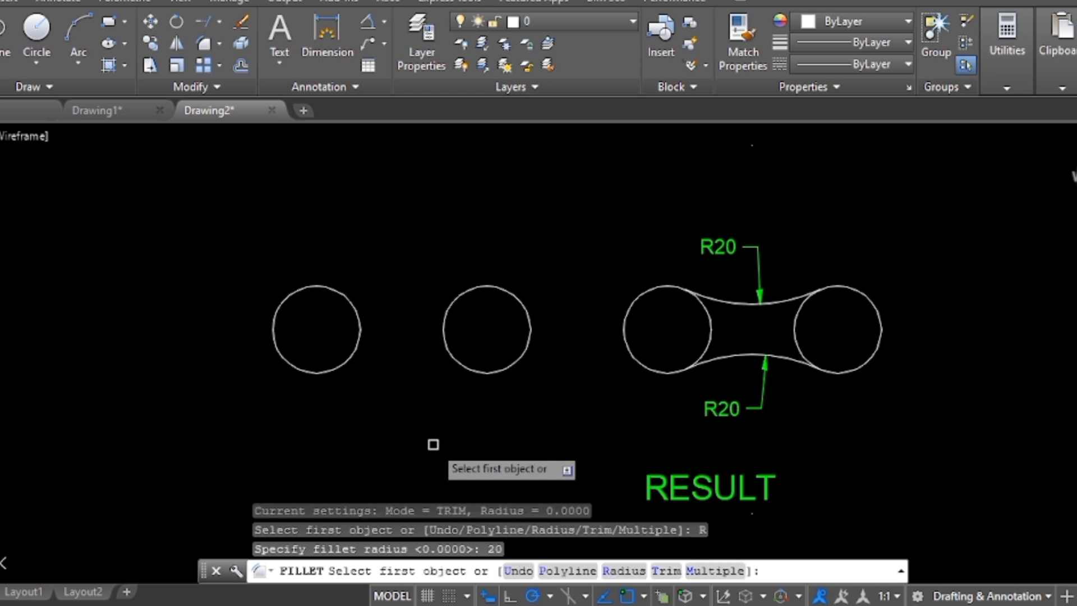
click(348, 304)
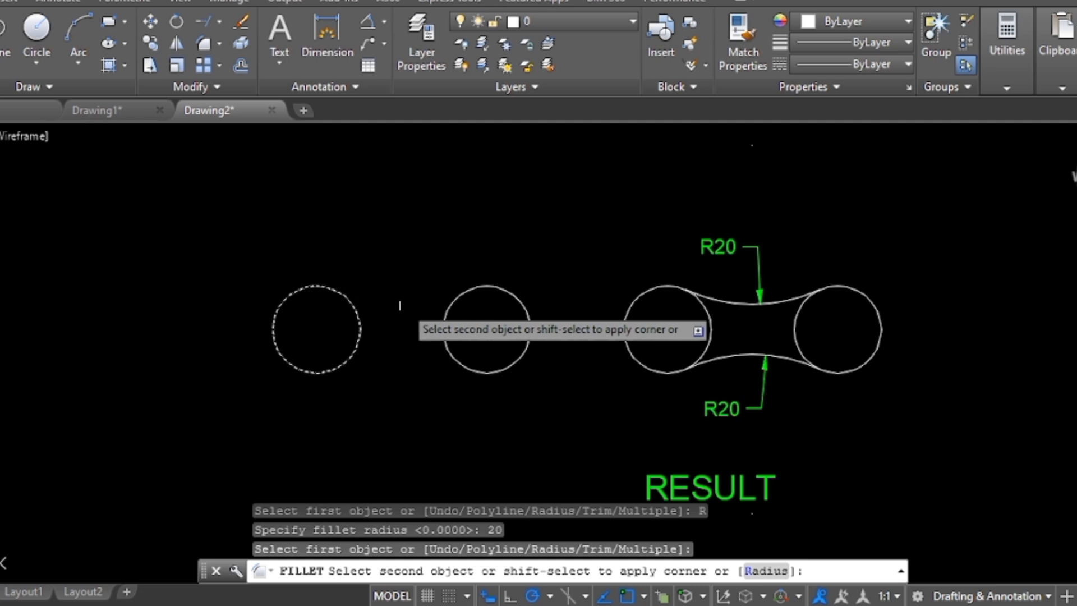
click(450, 305)
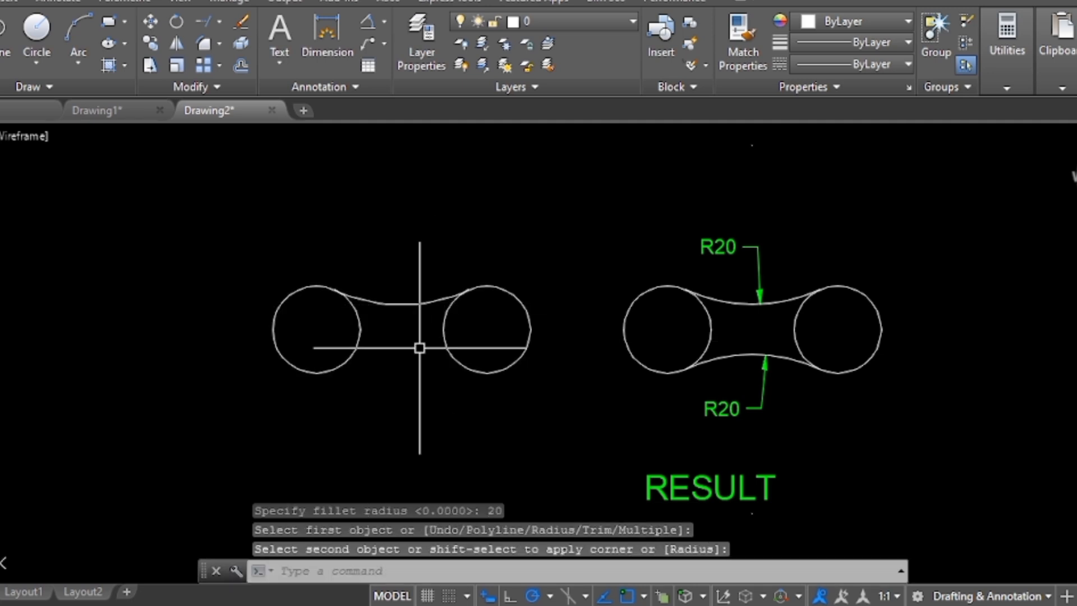
- Connect the lower sides of the same two circles with a second fillet arc of radius 20
key(Return)
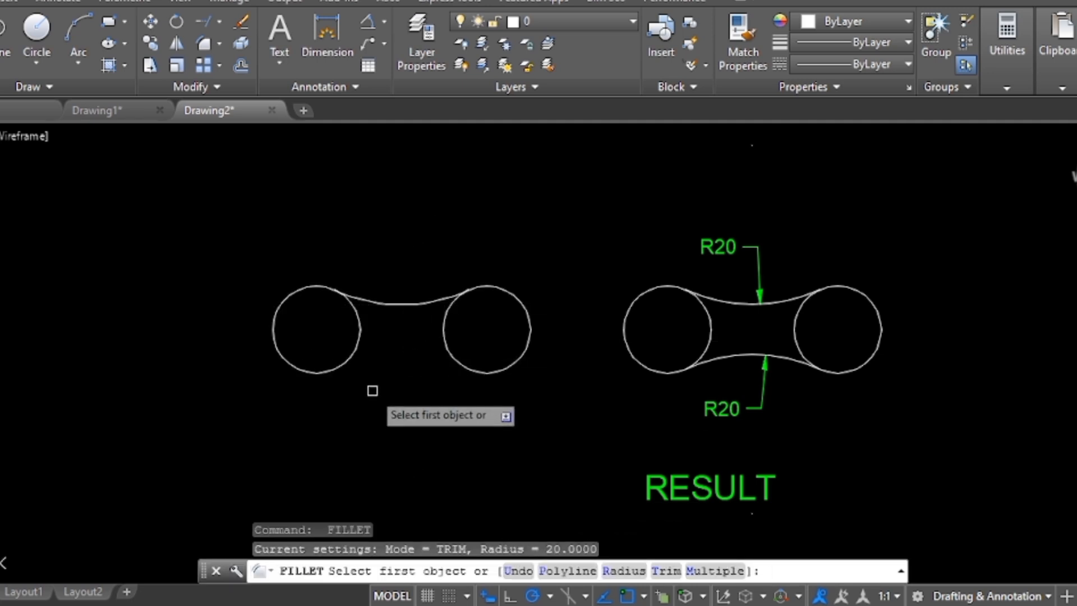
click(346, 362)
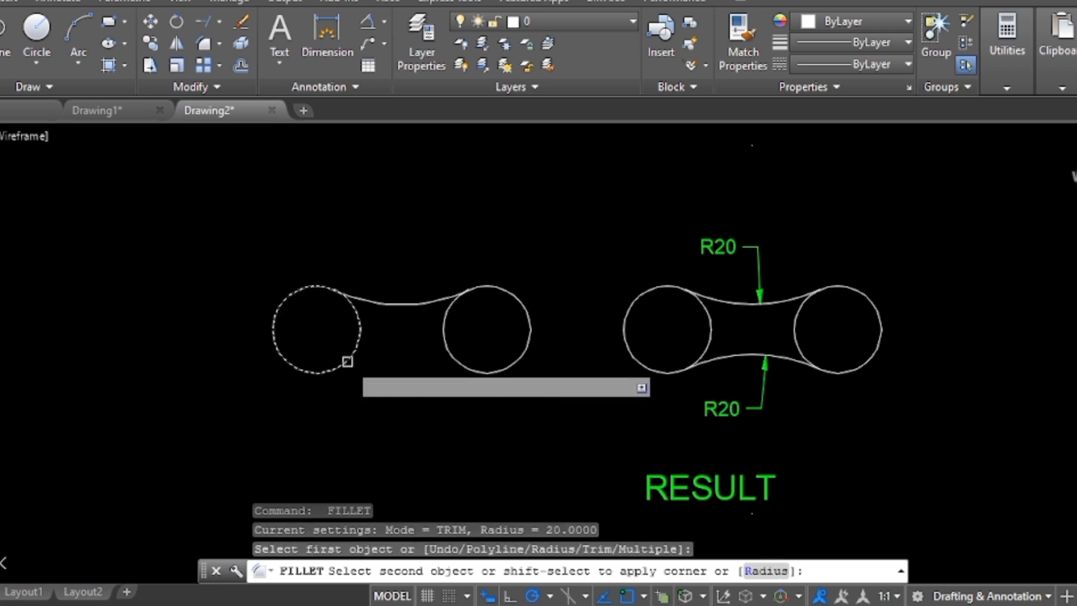
click(452, 361)
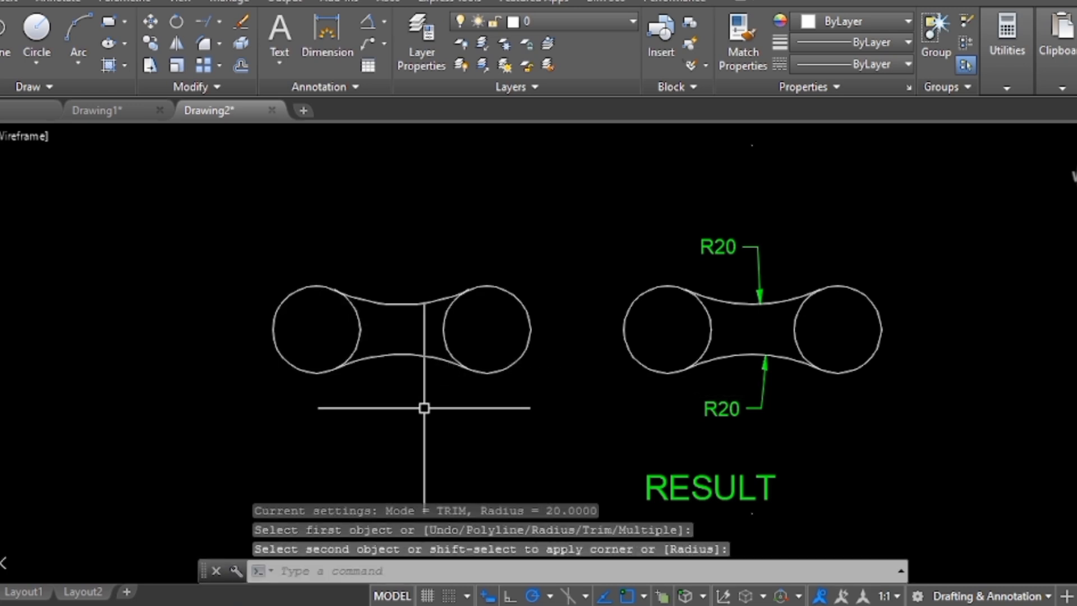
key(Escape)
key(Escape)
key(Escape)
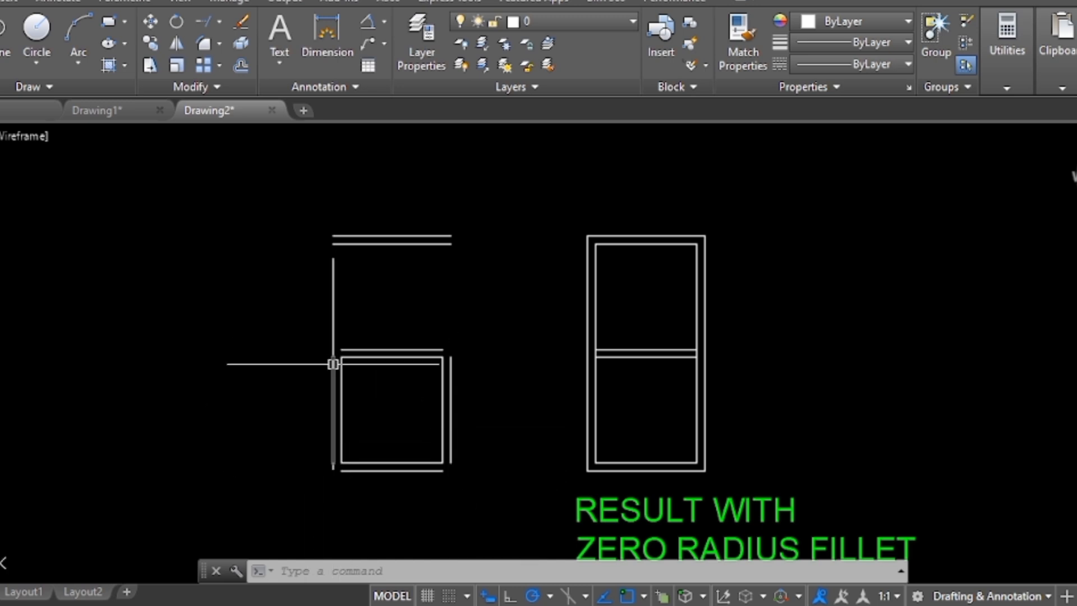
- Set the fillet radius to 0 and close the upper-right corner between the outer lines around the incomplete frame's square
text(f)
key(Return)
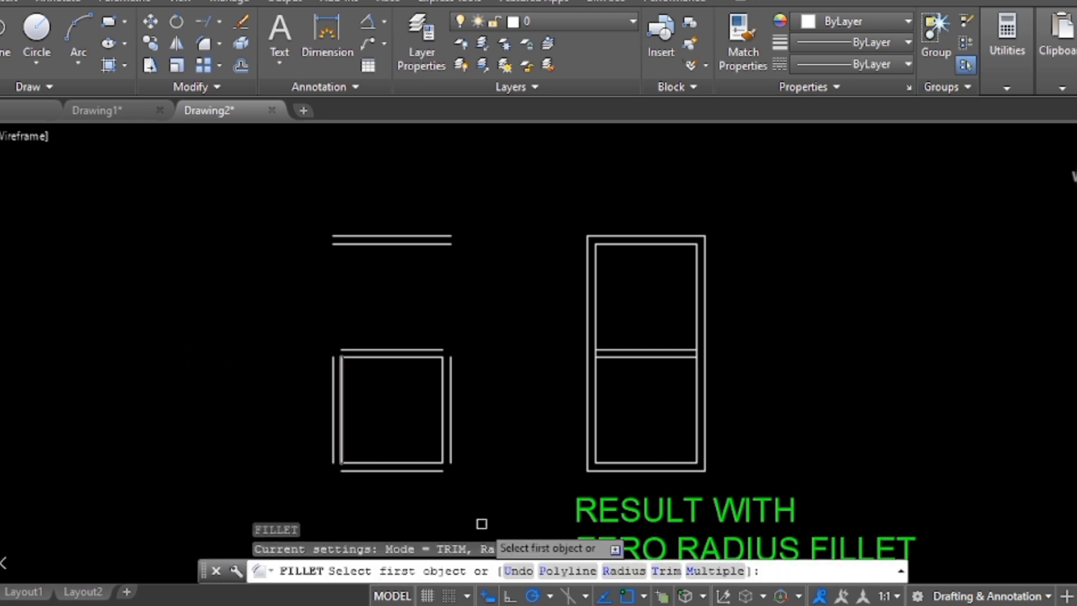
click(617, 570)
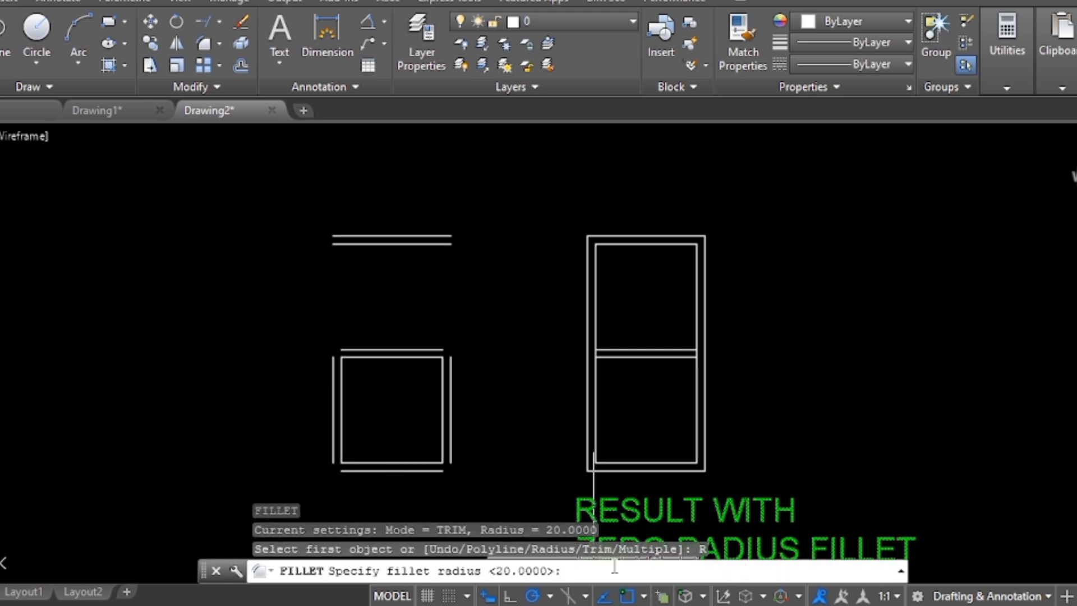
text(0)
key(Return)
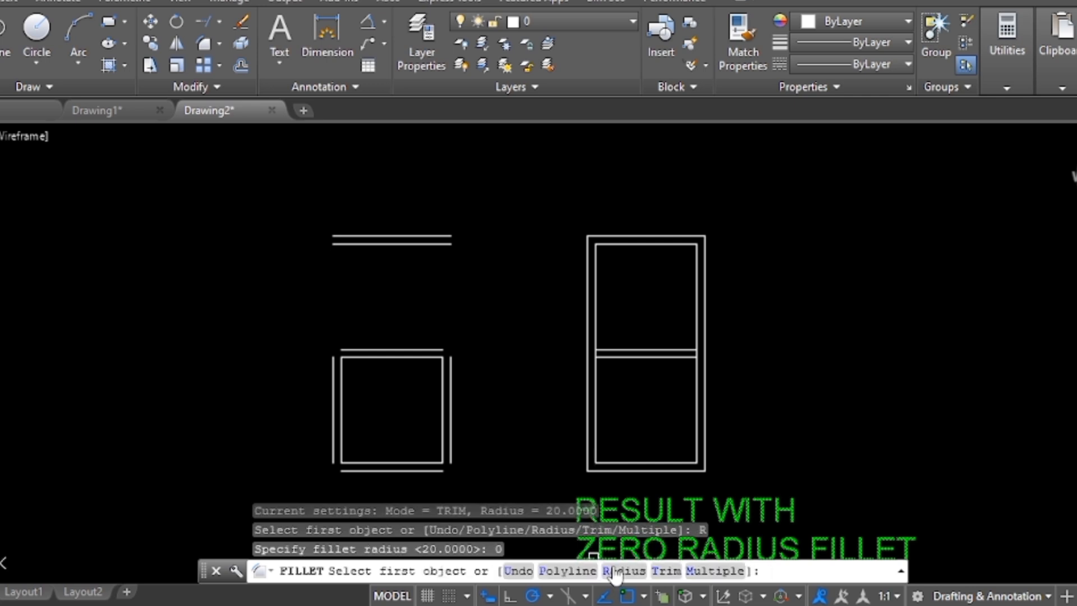
click(452, 357)
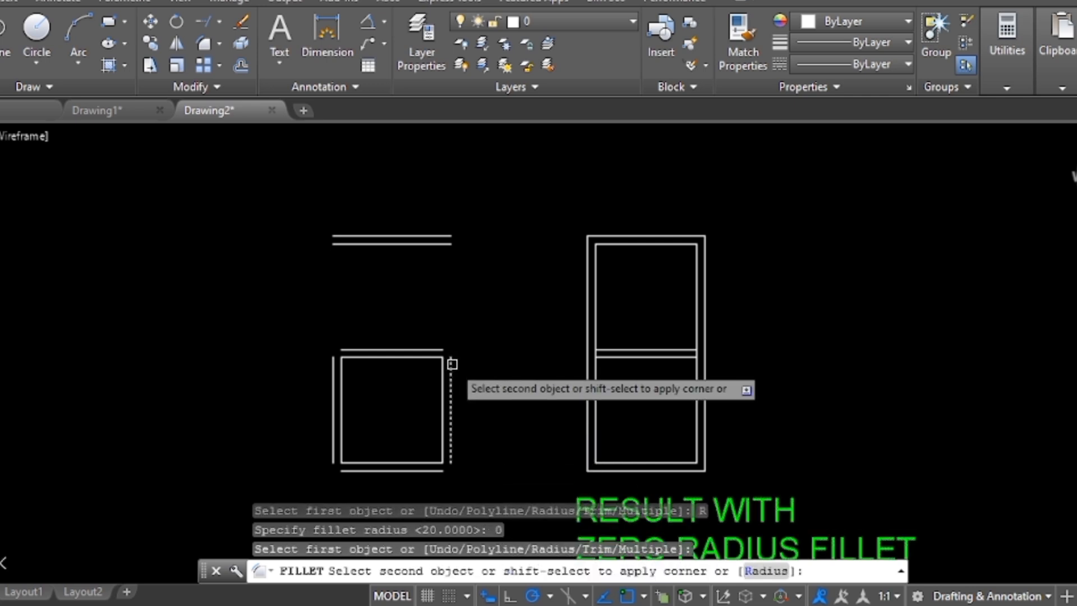
click(374, 352)
key(Escape)
key(Escape)
key(Escape)
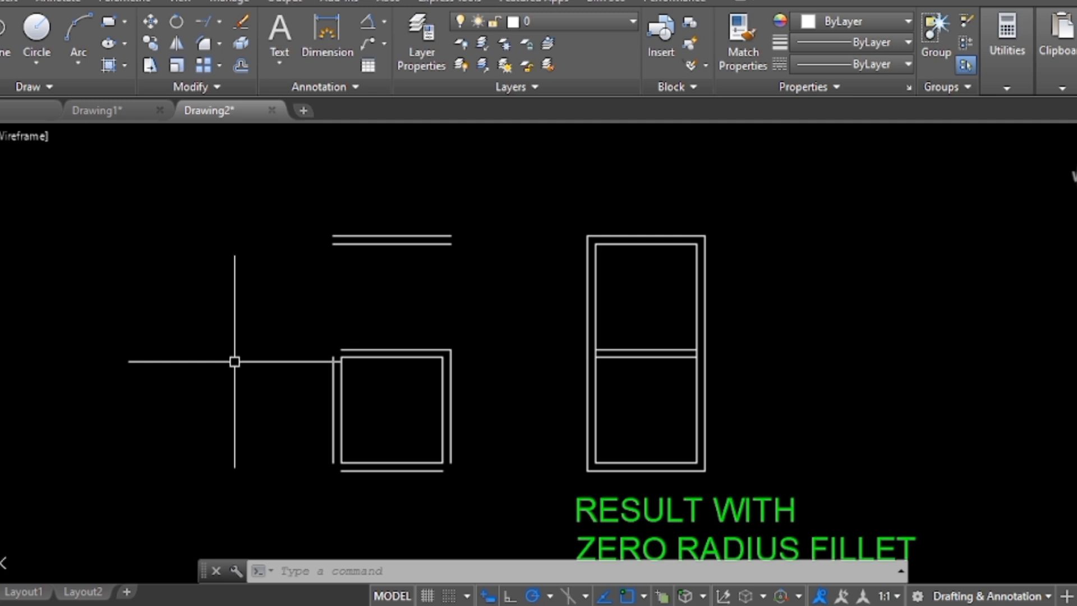
- Close the upper-left, lower-left and lower-right corners of the outer lines around the square with zero-radius fillets
text(F)
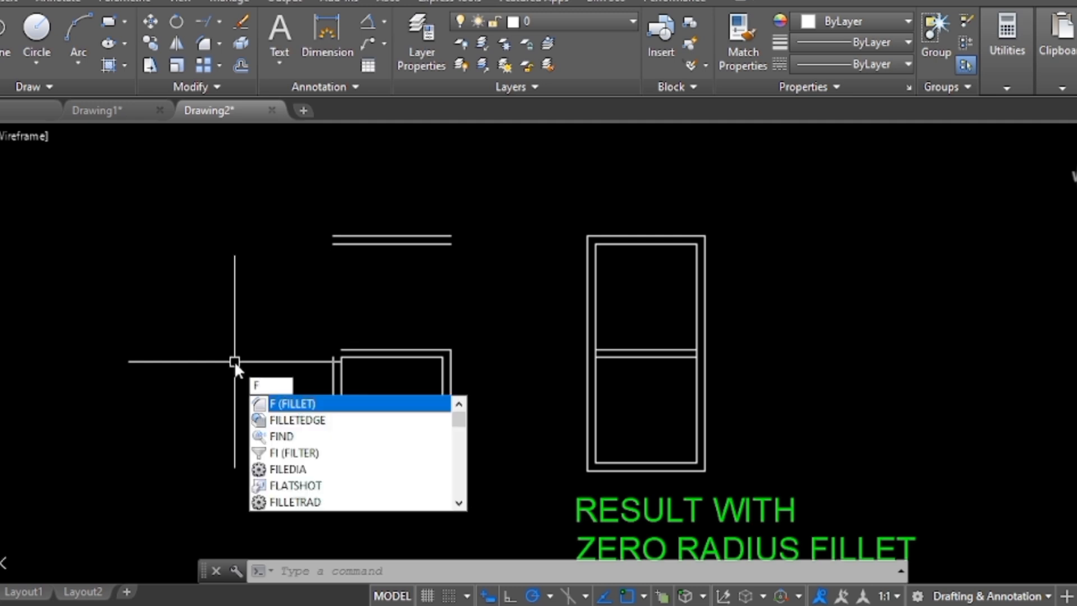
key(Return)
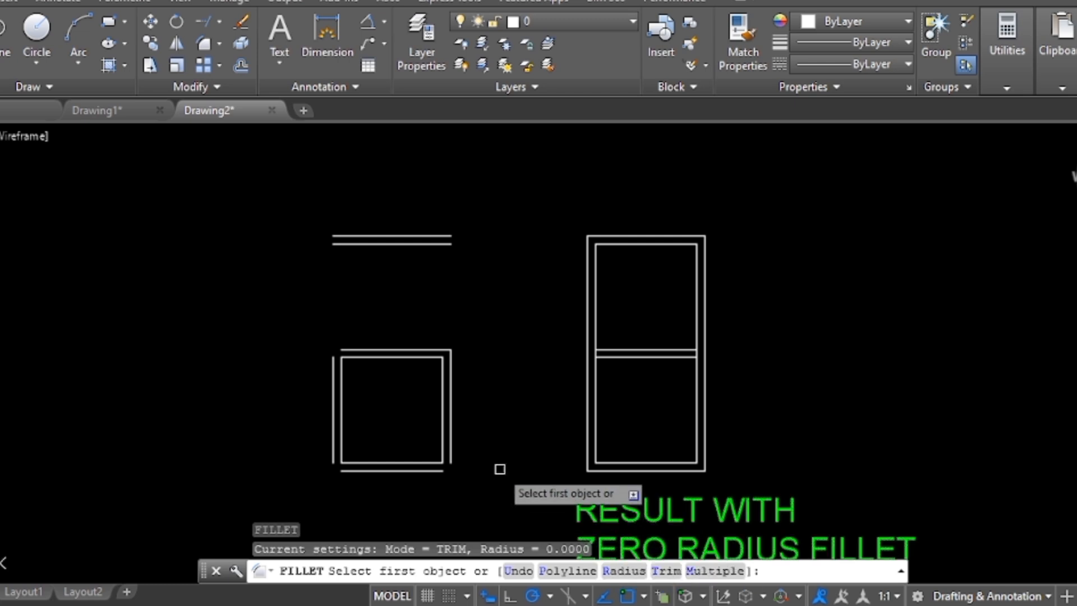
click(345, 349)
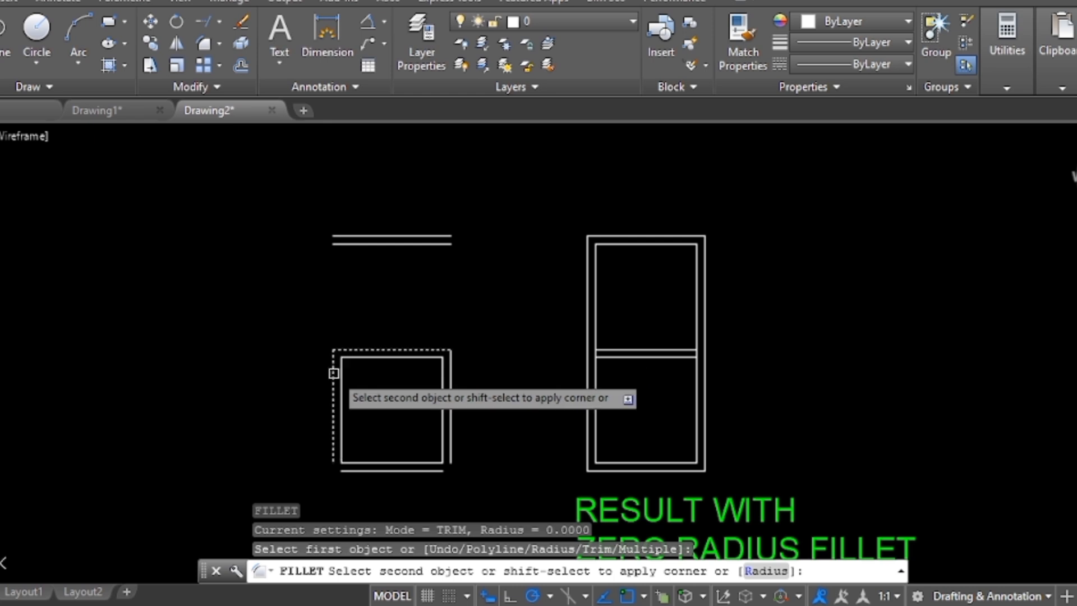
click(335, 372)
key(Return)
click(334, 447)
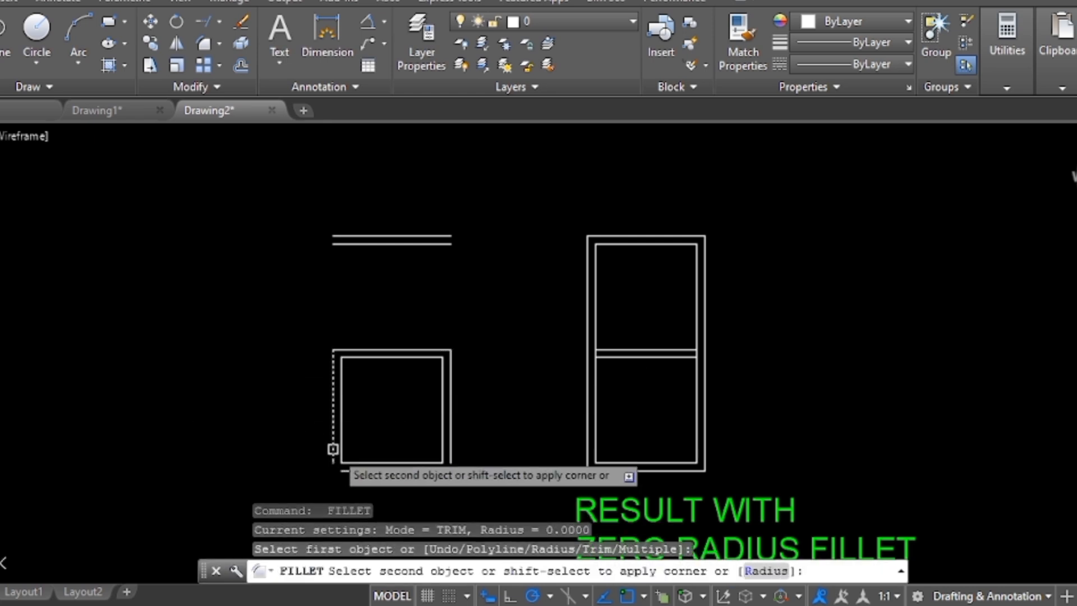
click(360, 474)
key(Return)
click(430, 471)
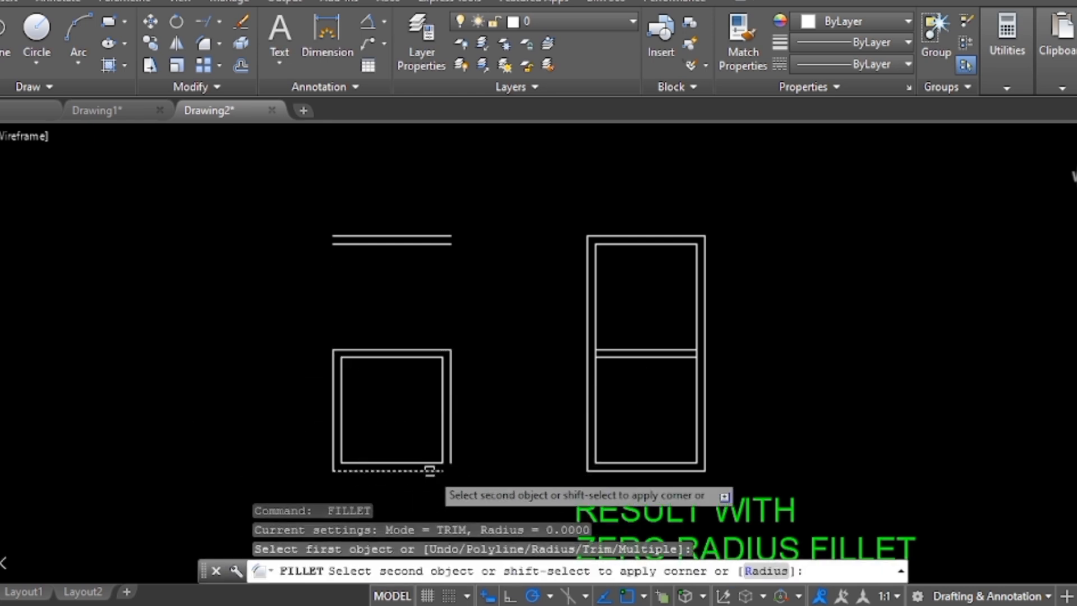
click(451, 449)
key(Escape)
key(Escape)
key(Escape)
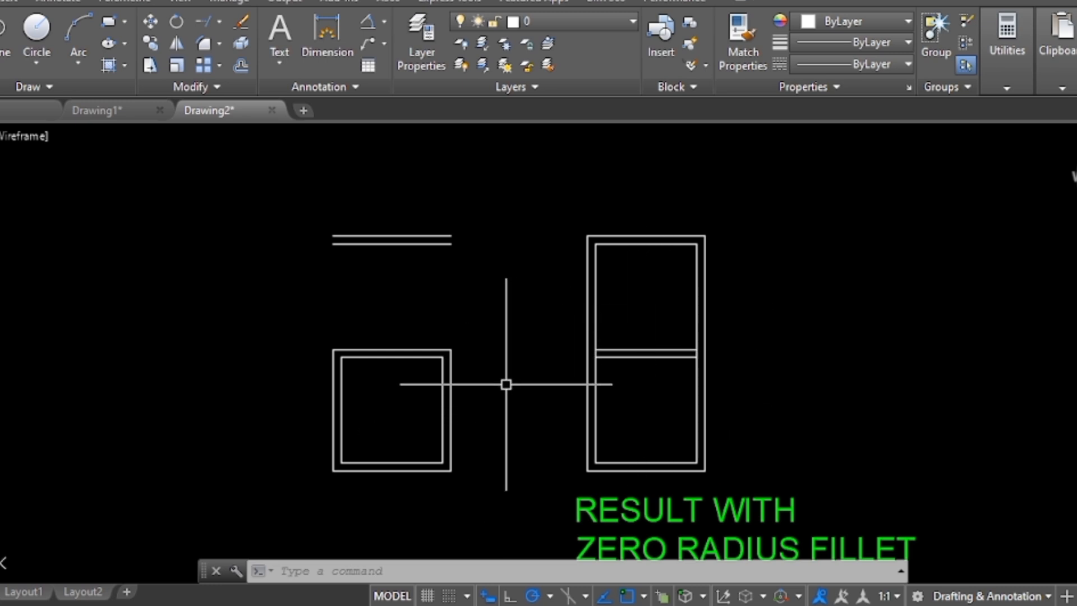
- Close the upper-left and upper-right corners of the frame's outer outline with zero-radius fillets between the uppermost line and the outer verticals
key(Return)
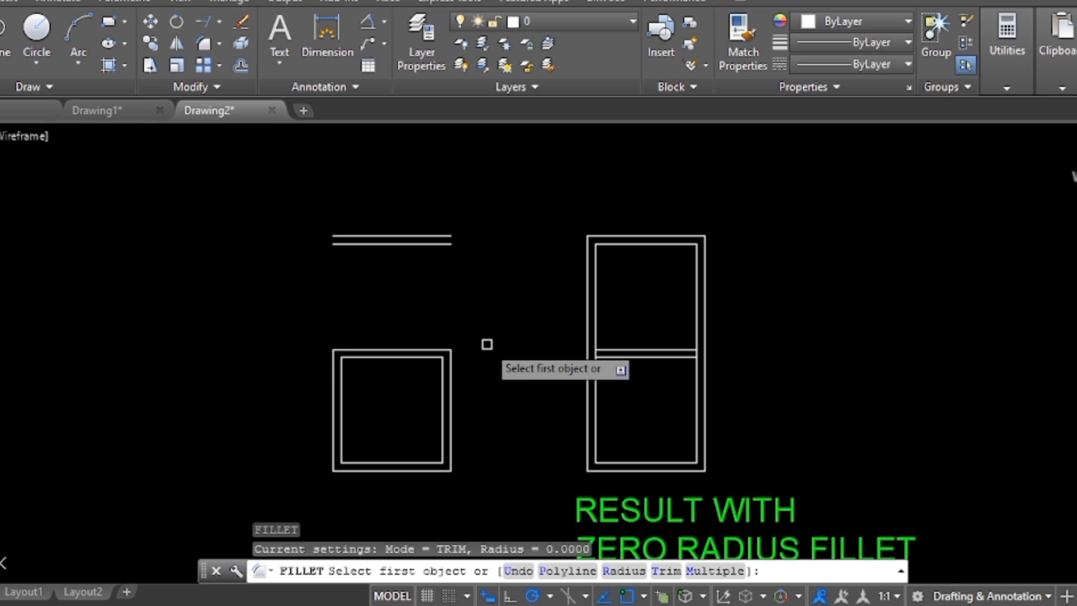
click(334, 361)
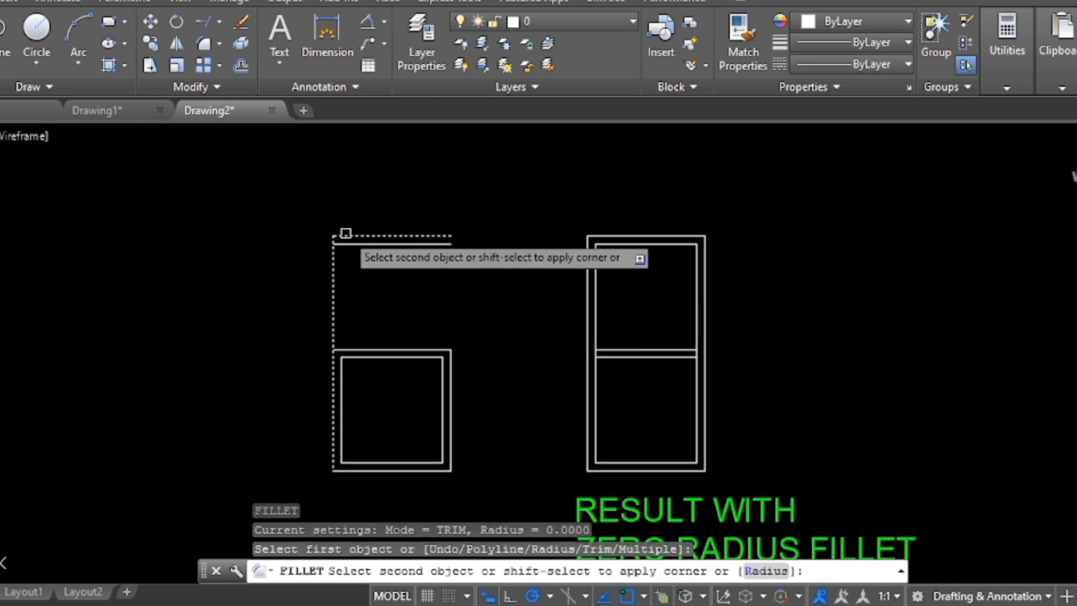
click(345, 233)
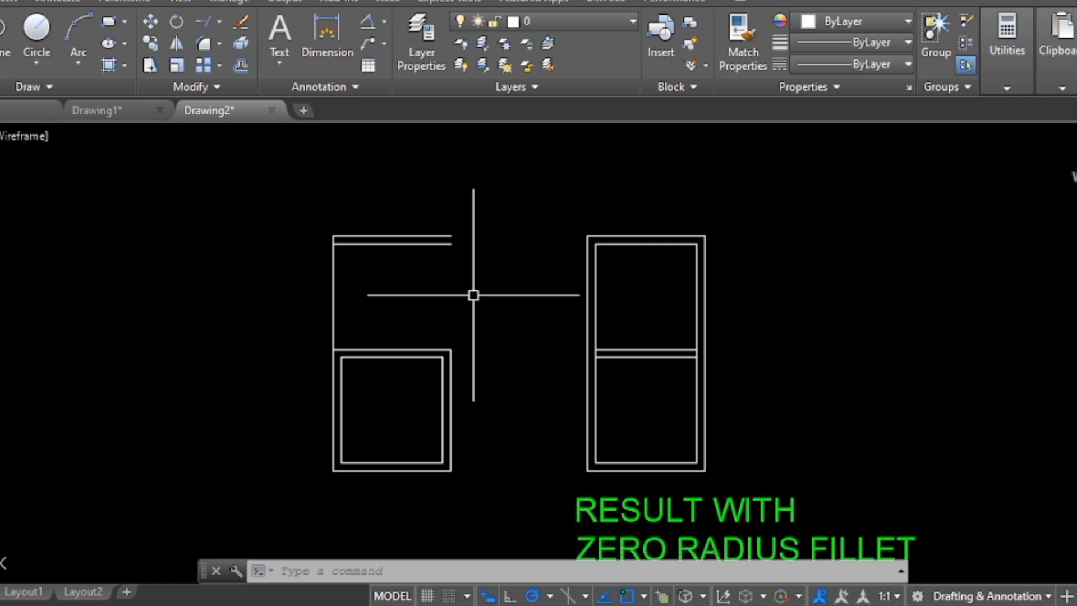
key(Return)
click(433, 236)
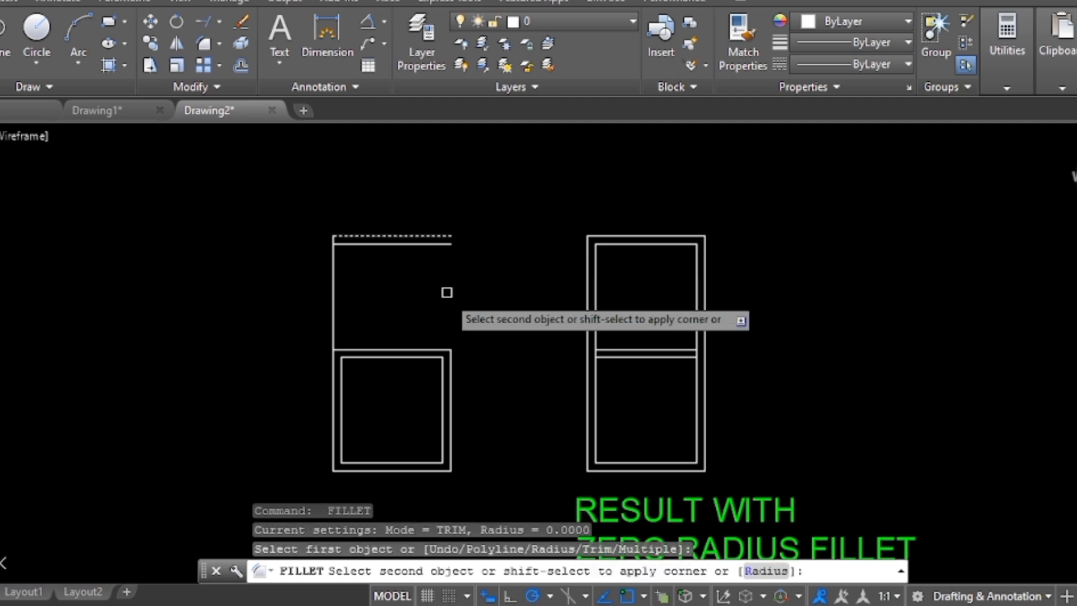
click(449, 364)
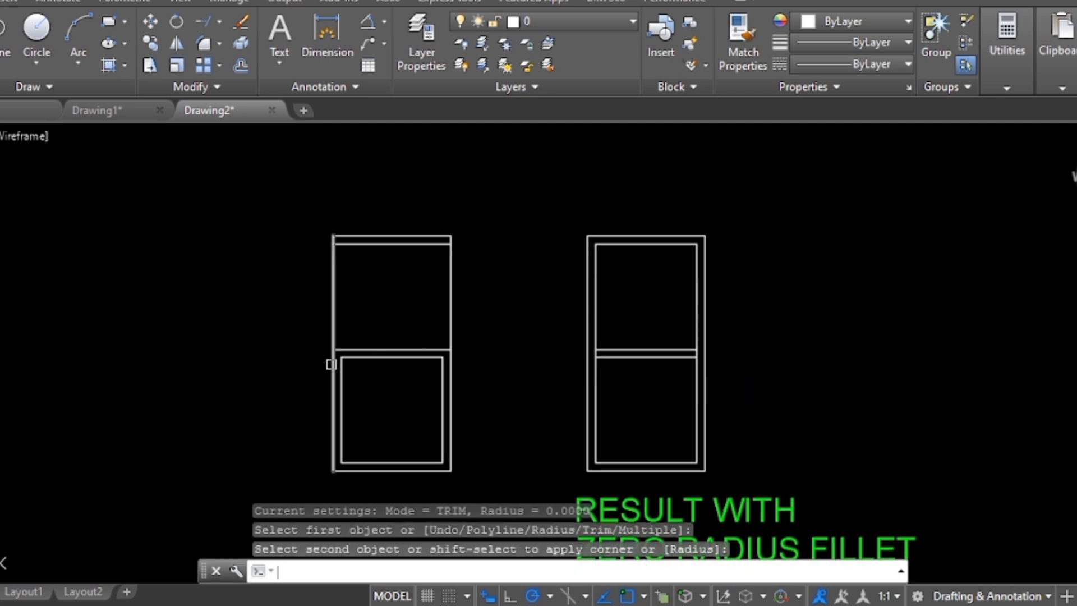
- Close the two upper corners of the frame's inner outline with zero-radius fillets between the inner top line and the inner verticals
key(Return)
click(360, 244)
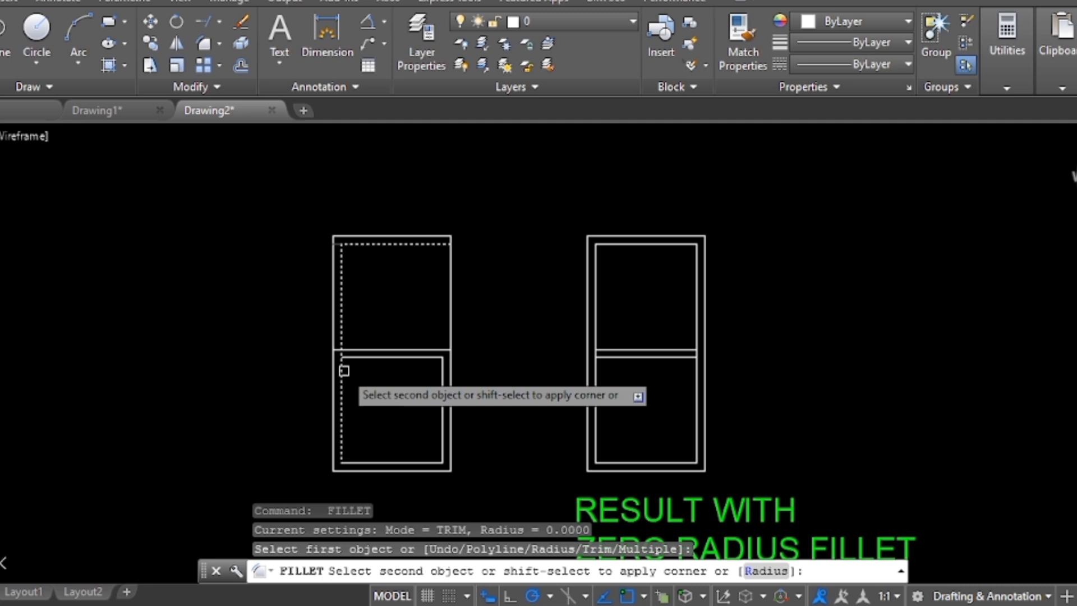
click(344, 371)
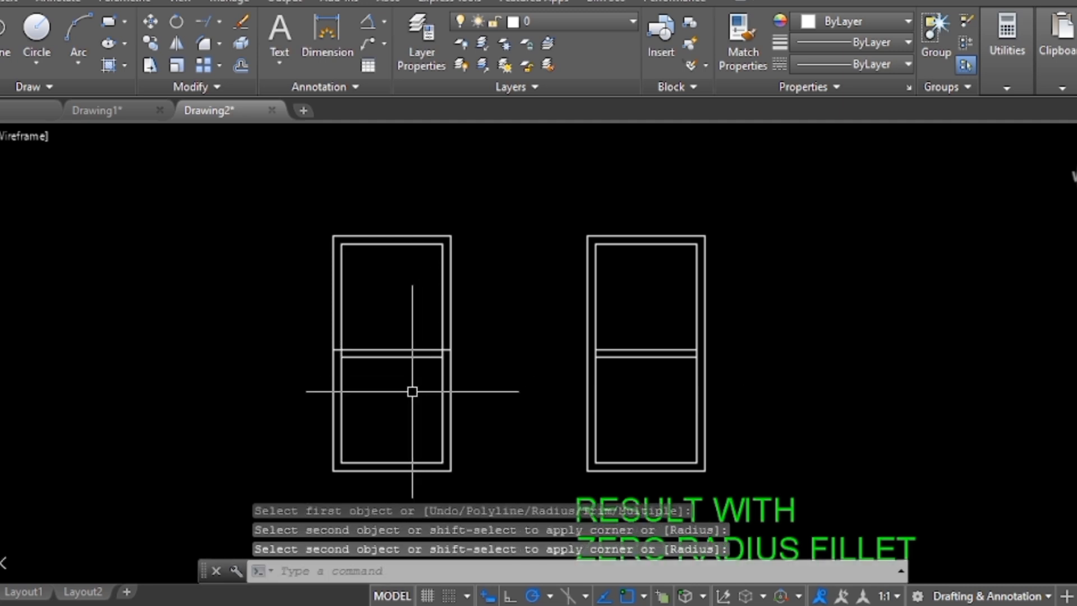
key(Escape)
key(Escape)
- Trim both ends of the frame's upper middle line that stick out past the inner vertical lines
text(tr)
key(Return)
key(Return)
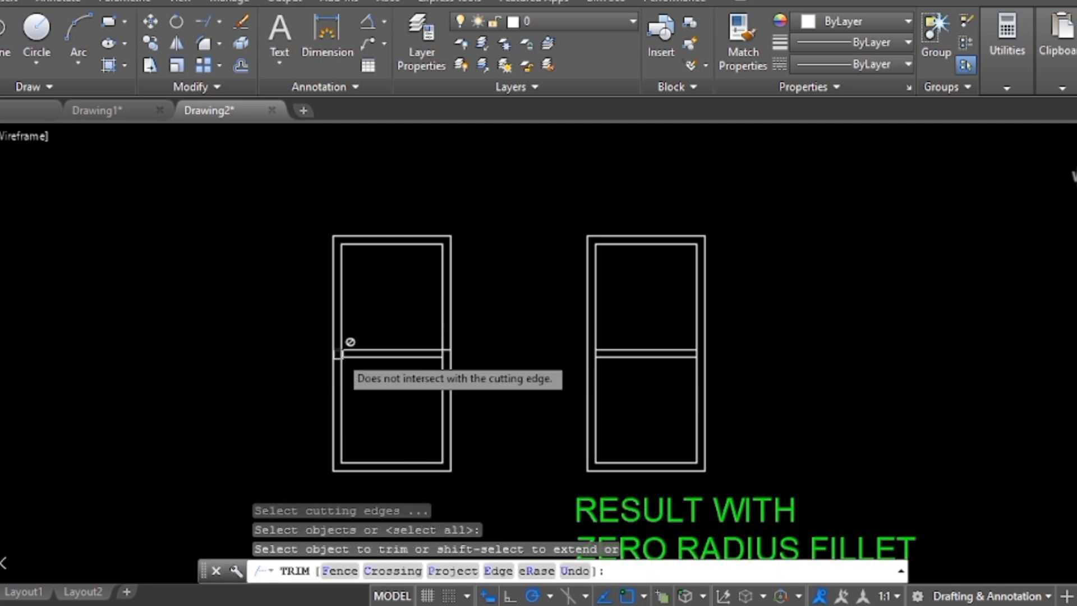
scroll(341, 355, up, 5)
click(330, 337)
click(340, 349)
click(599, 349)
click(605, 339)
scroll(570, 433, down, 4)
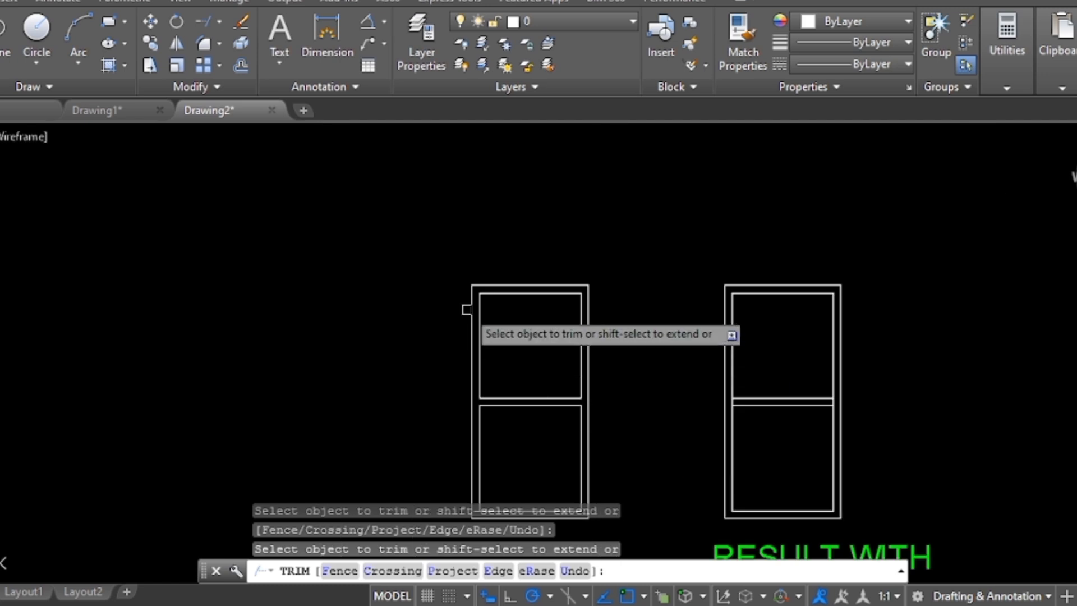
scroll(385, 236, down, 2)
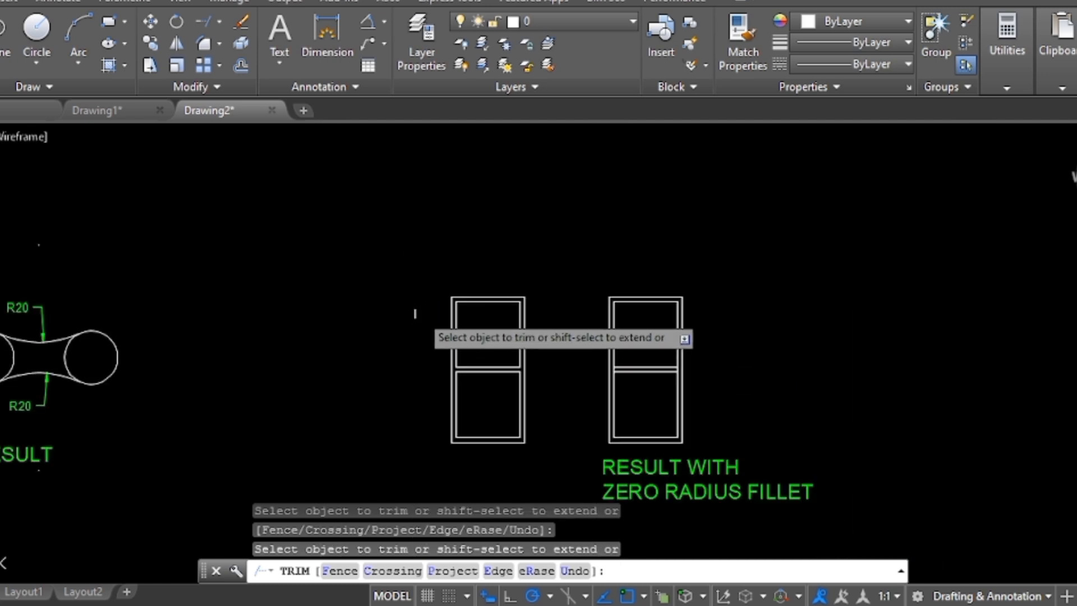
key(Escape)
key(Escape)
scroll(471, 361, up, 3)
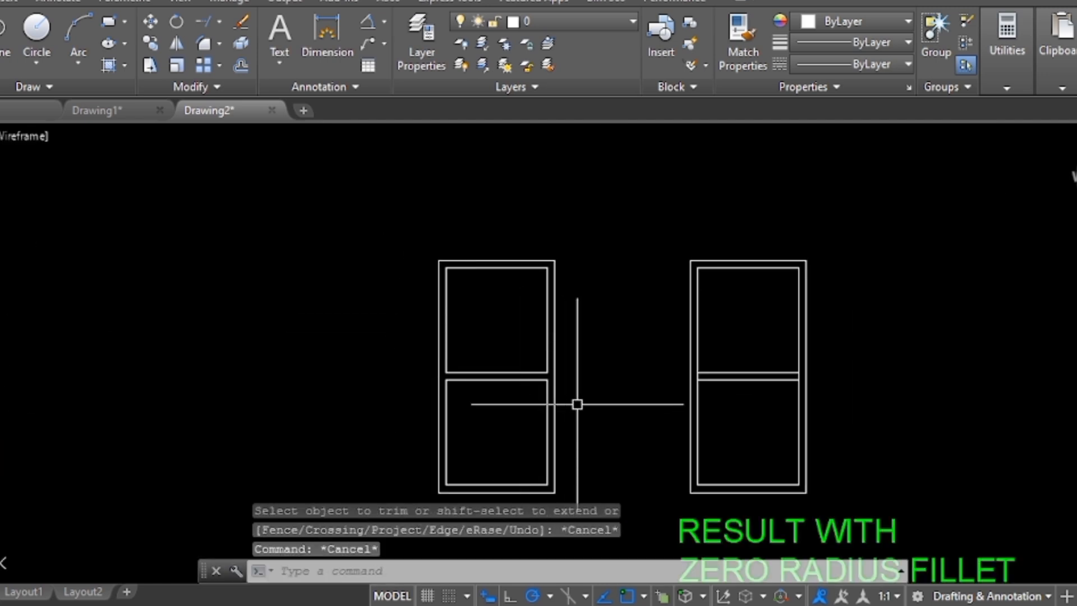
key(Escape)
key(Escape)
middle_drag(598, 408, 450, 312)
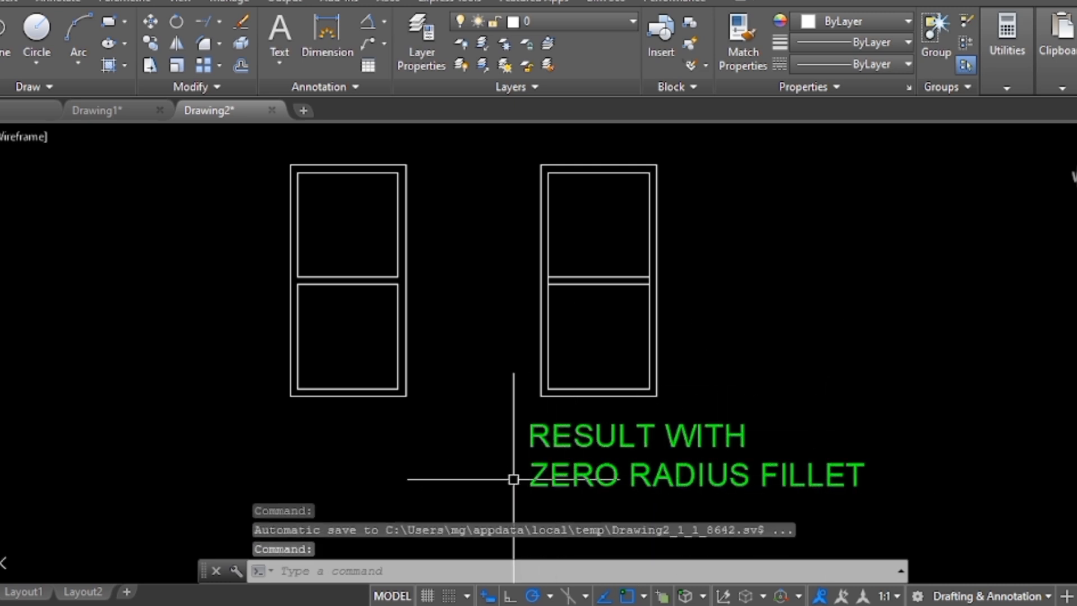
key(Escape)
key(Escape)
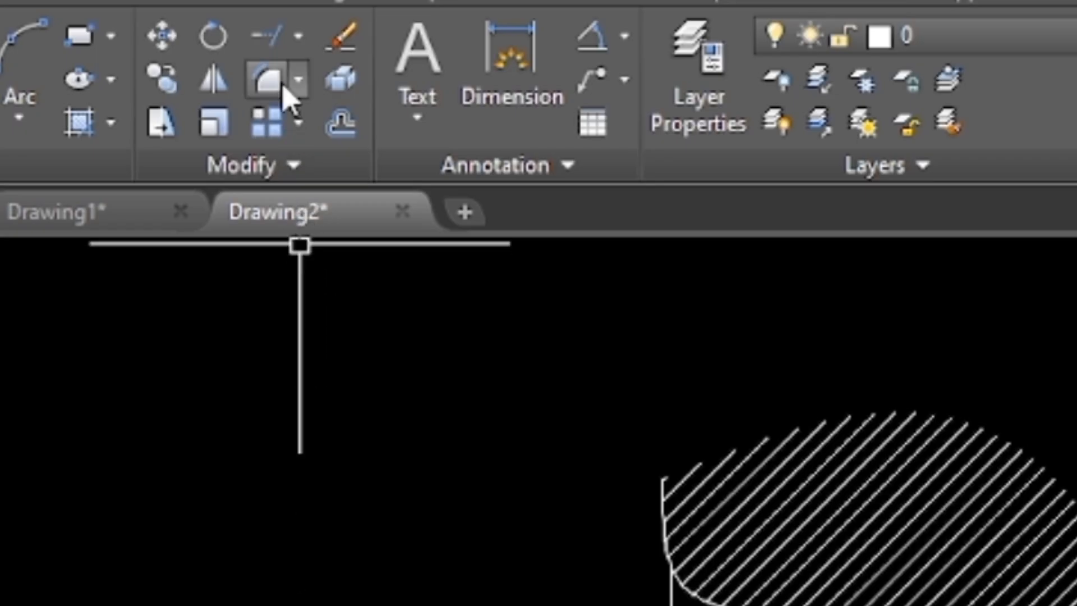
click(298, 84)
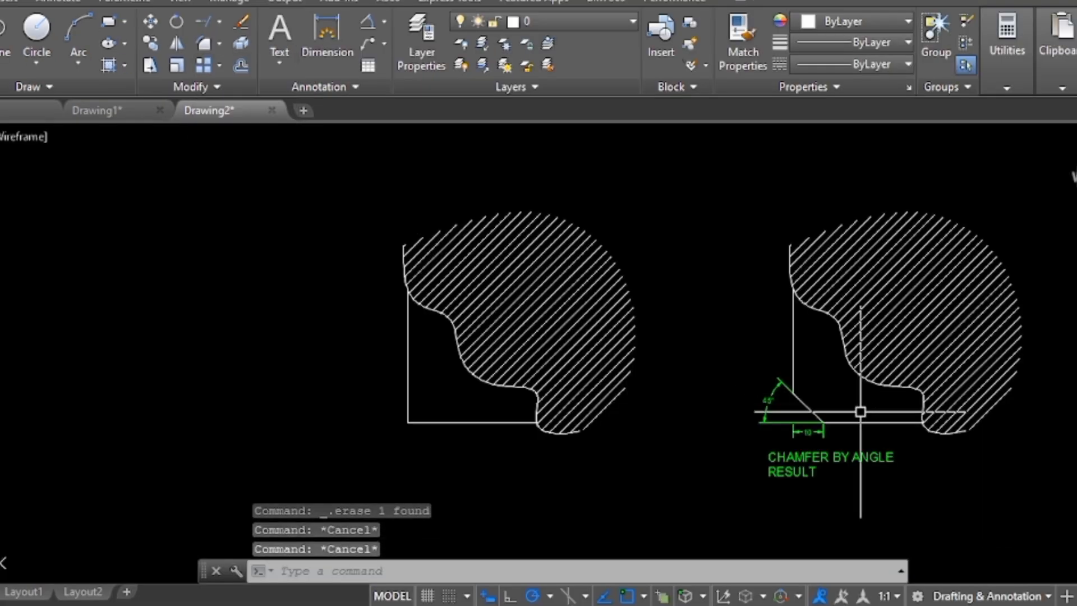
- Examine the dimensioned chamfer in the "CHAMFER BY ANGLE RESULT" example and compare it with the square corner of the neighbouring figure
scroll(861, 412, up, 4)
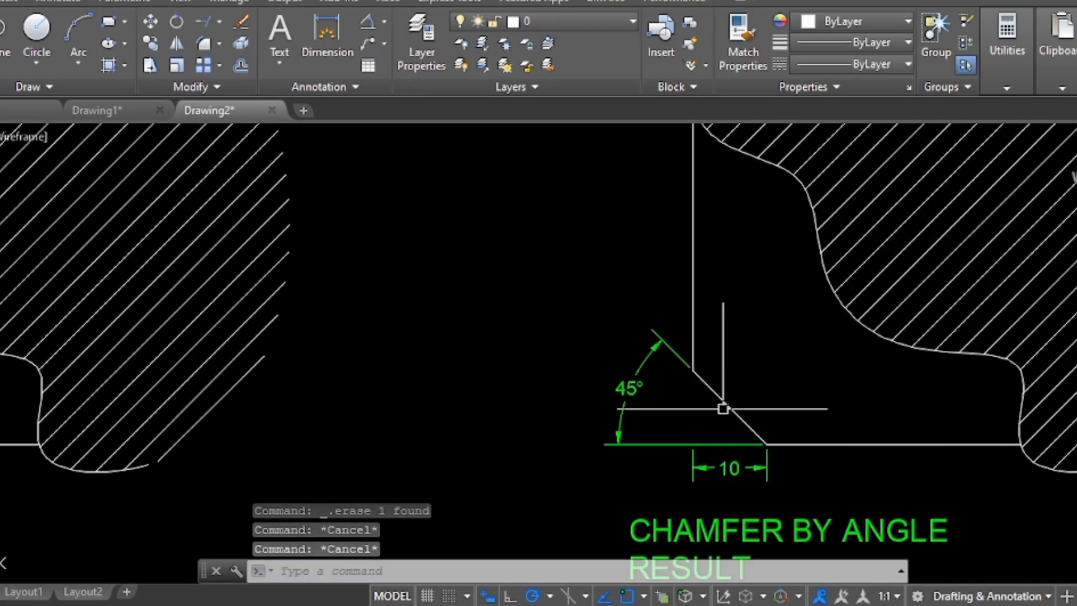
scroll(620, 317, down, 2)
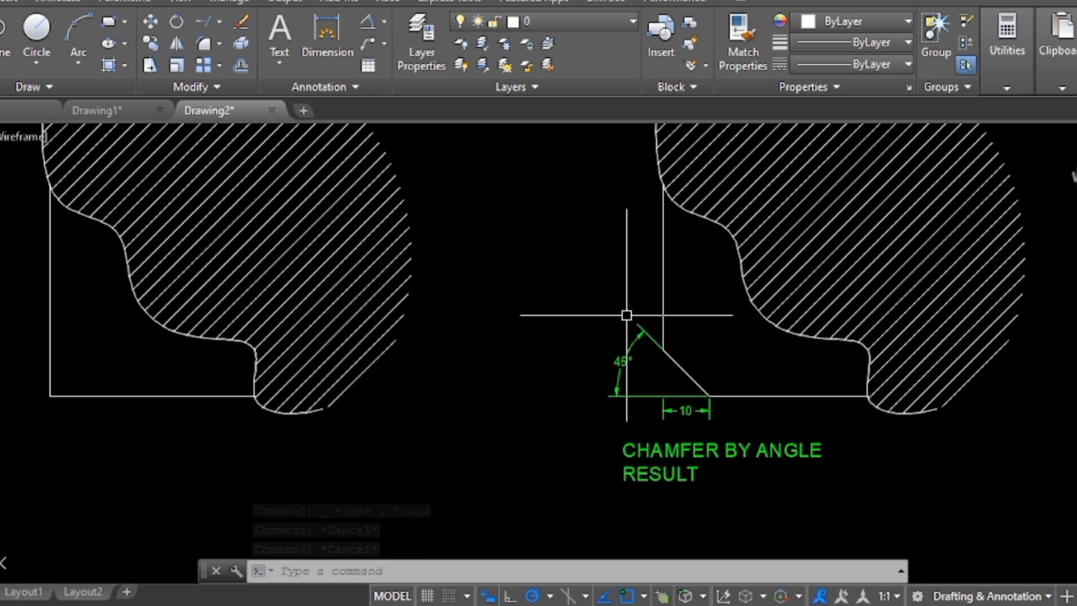
scroll(701, 387, up, 2)
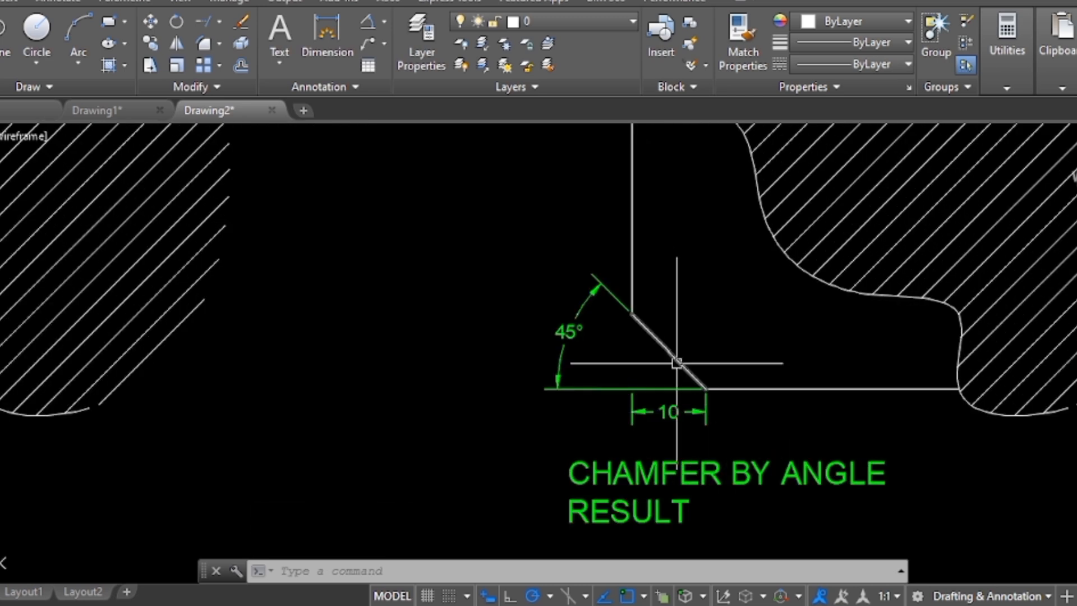
scroll(652, 348, up, 2)
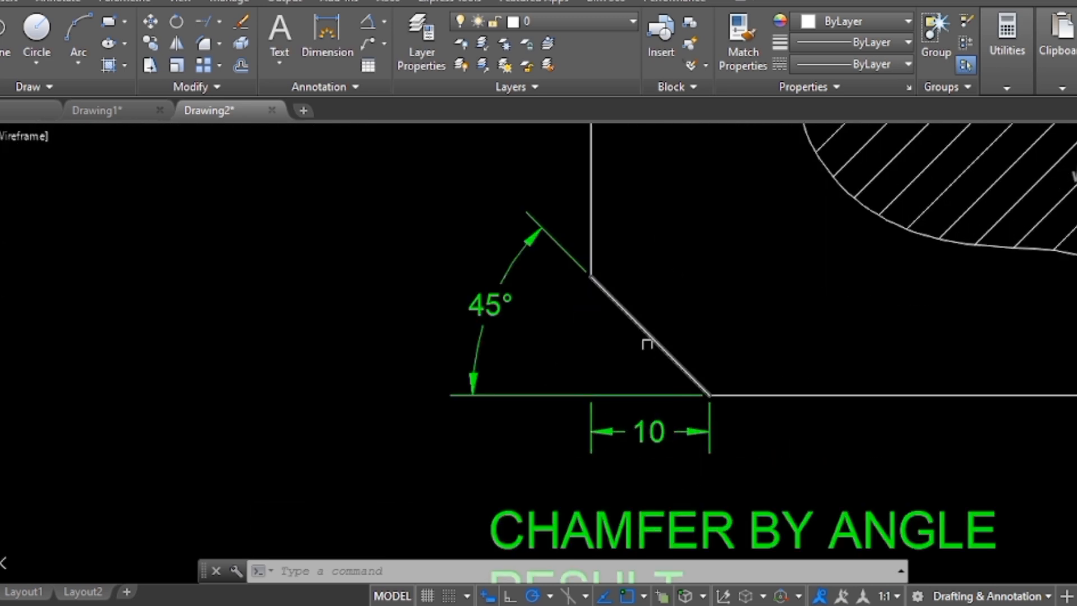
scroll(645, 336, down, 2)
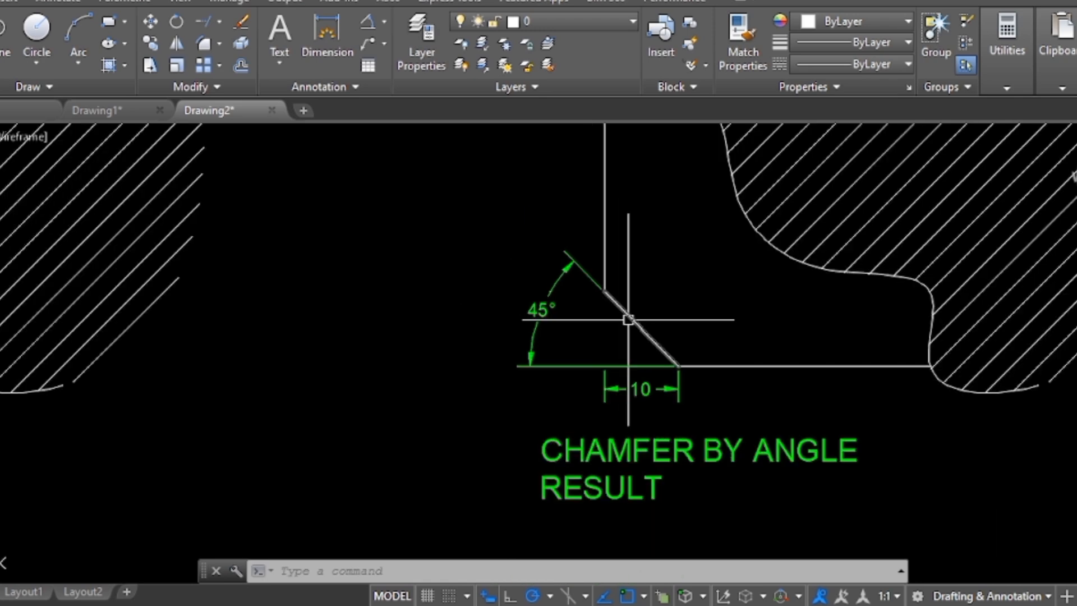
scroll(629, 319, down, 2)
scroll(589, 353, down, 1)
scroll(664, 341, up, 3)
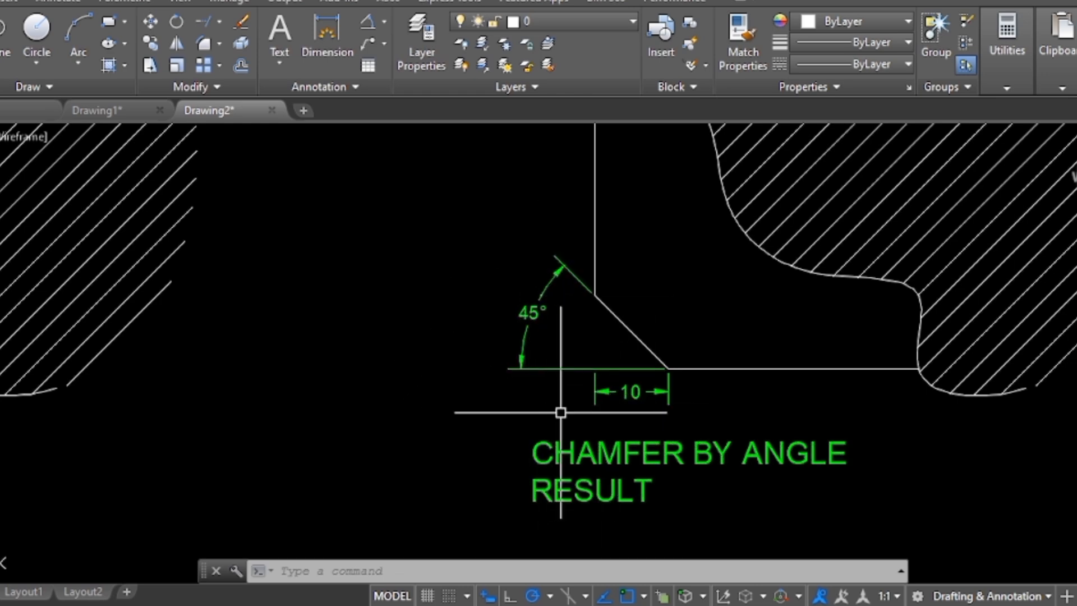
scroll(589, 409, down, 3)
scroll(197, 381, up, 4)
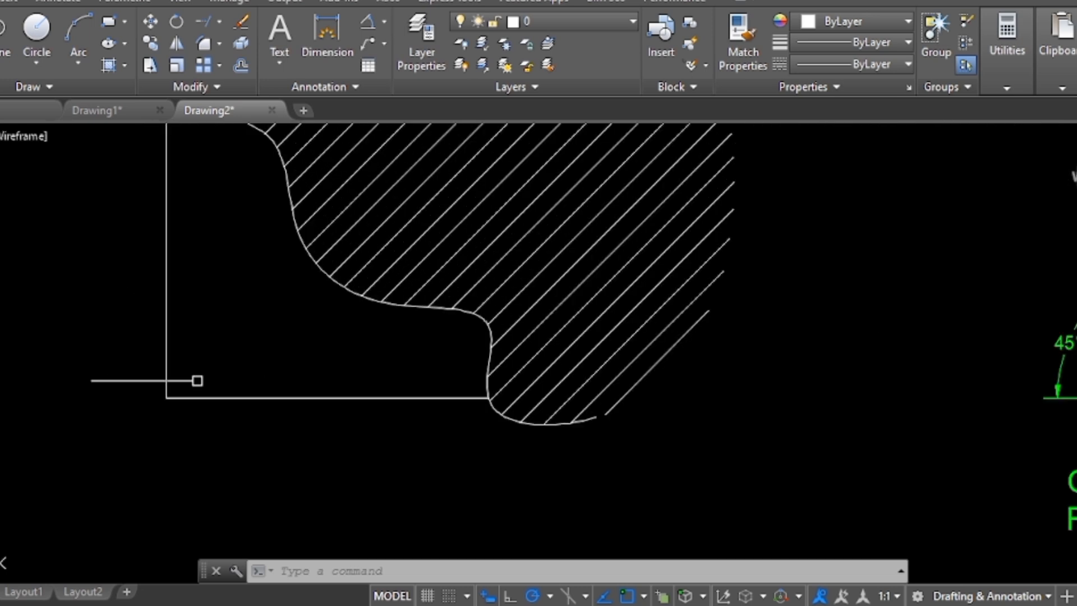
scroll(336, 480, down, 2)
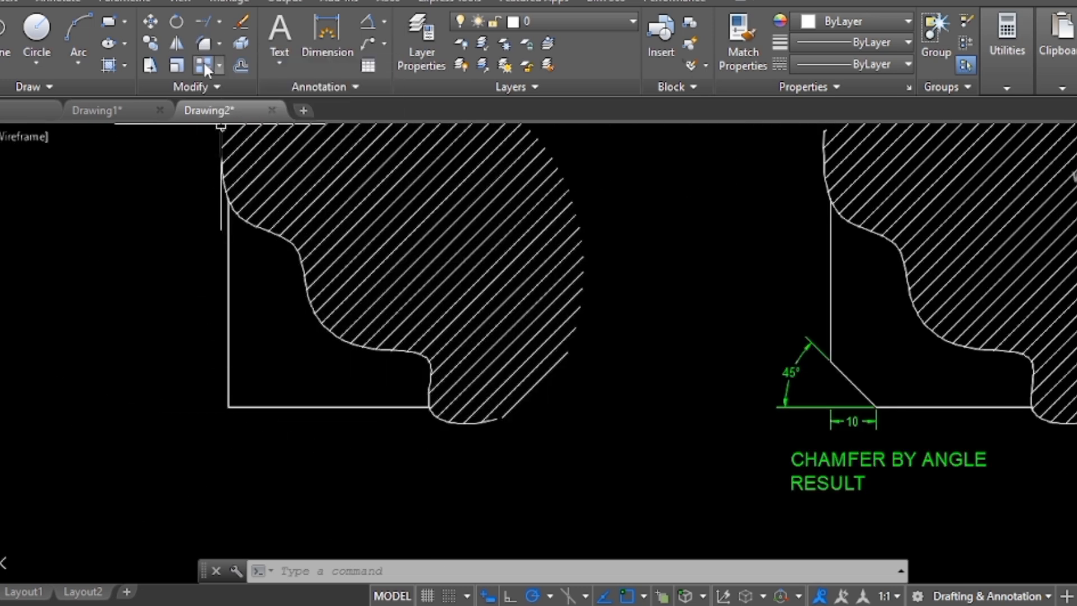
- Chamfer the hatched figure's square lower-left corner by angle, with length 10 along the bottom line and an angle of 45°
click(219, 44)
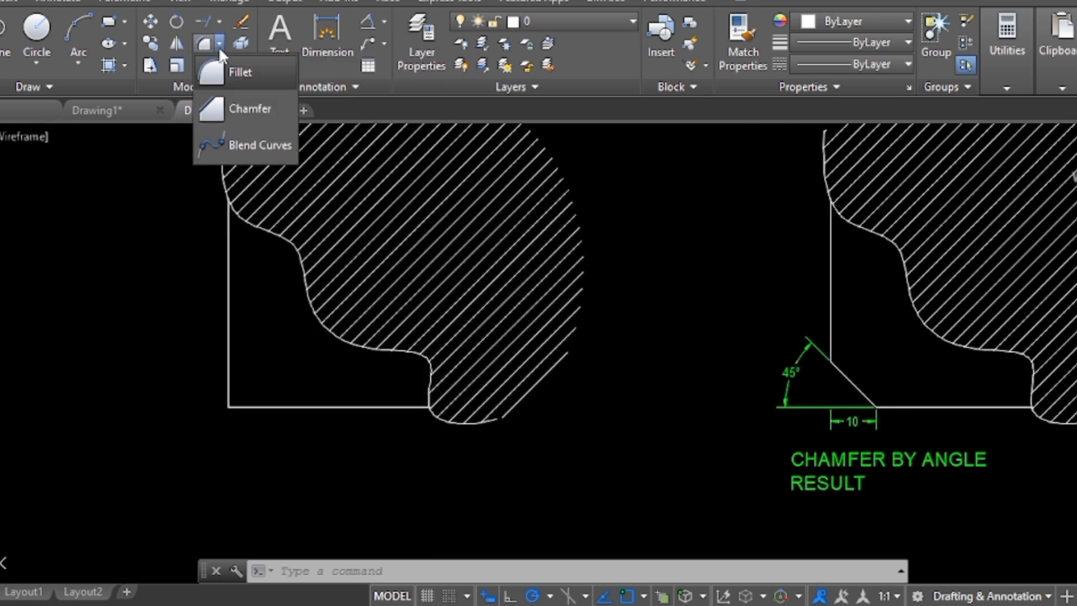
click(217, 113)
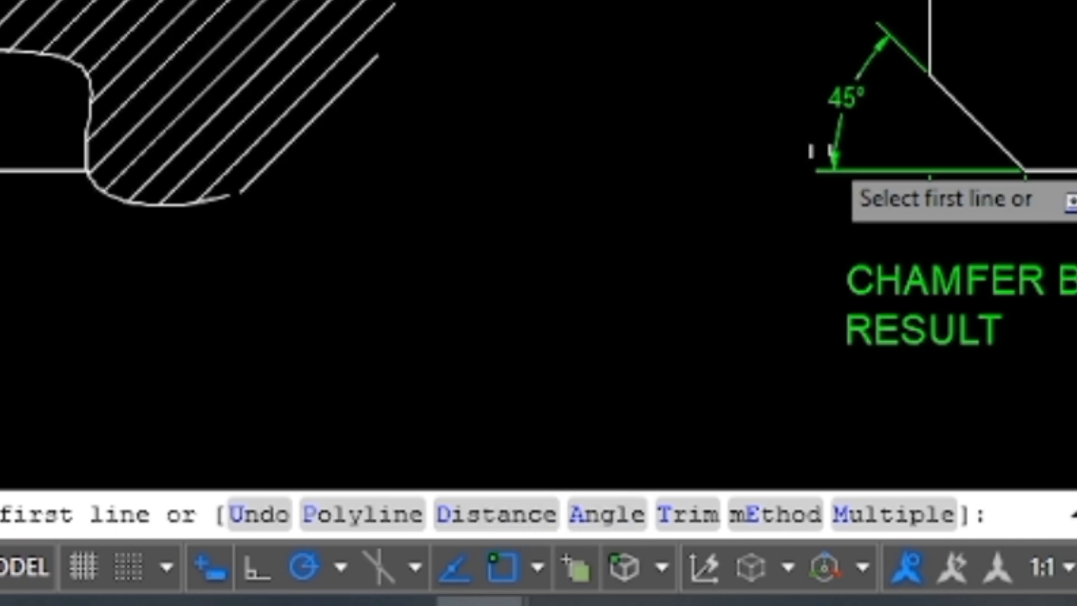
click(609, 515)
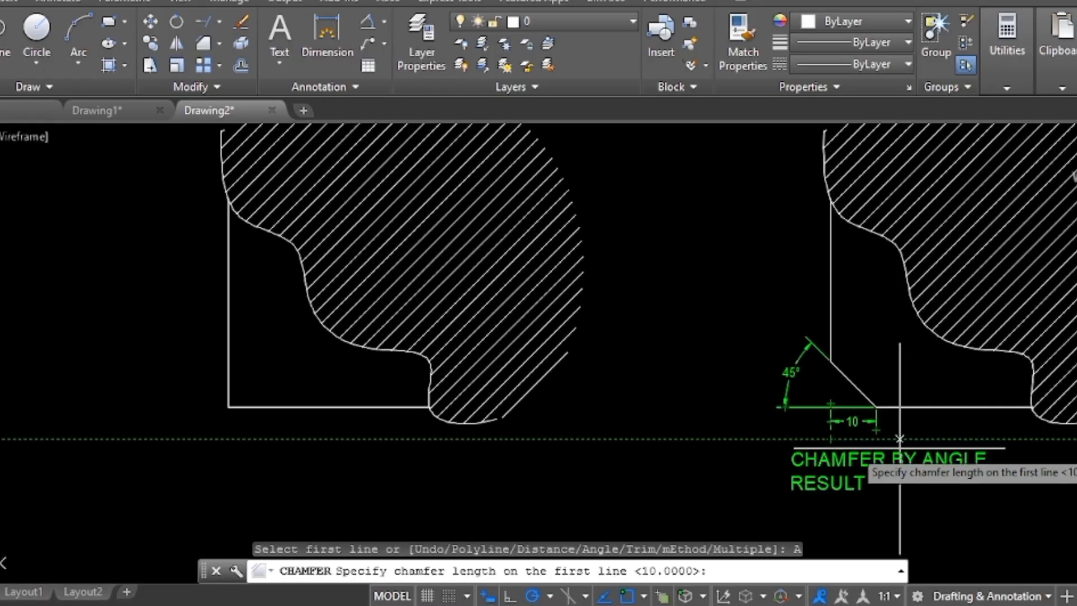
scroll(780, 359, up, 5)
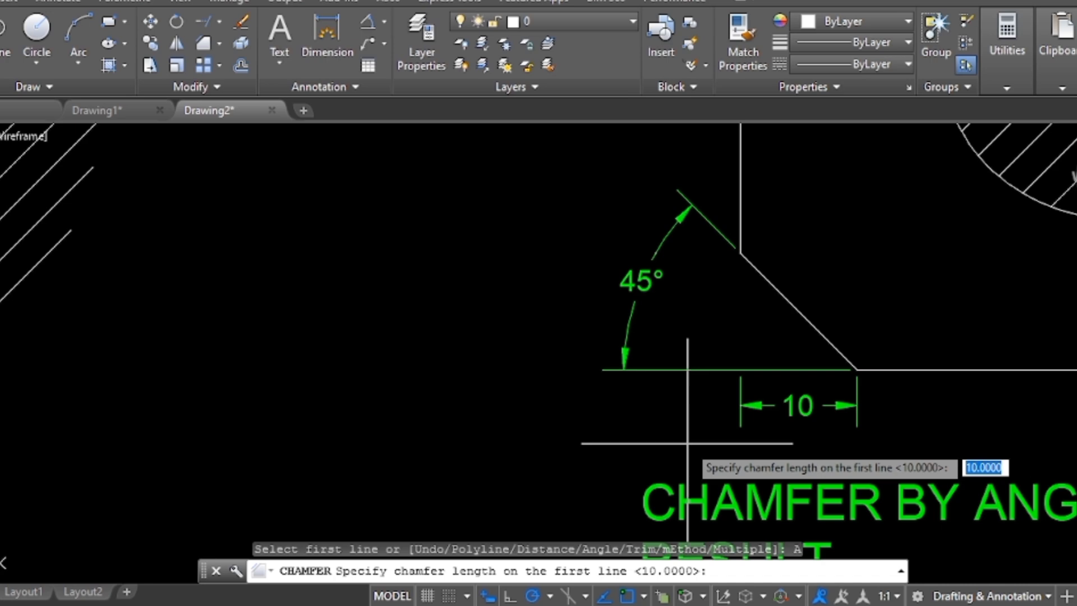
key(Return)
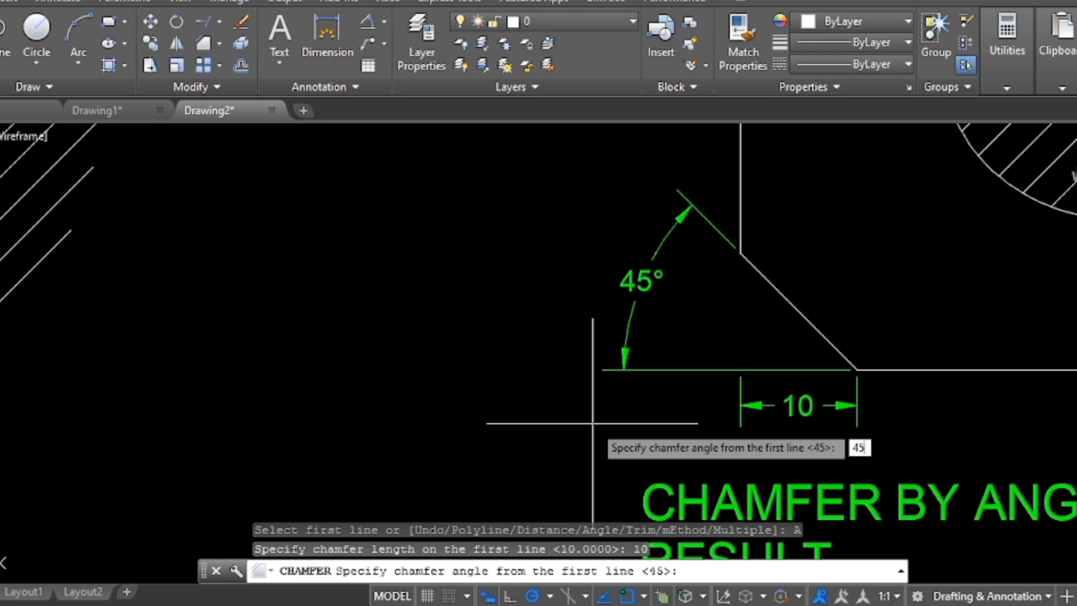
key(Return)
scroll(786, 427, down, 4)
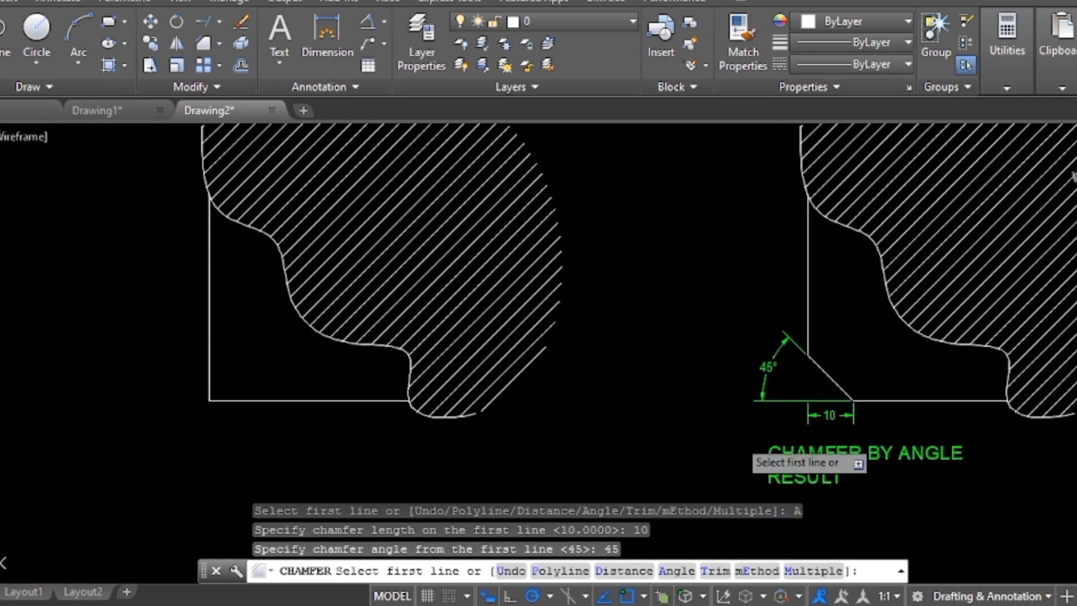
click(248, 403)
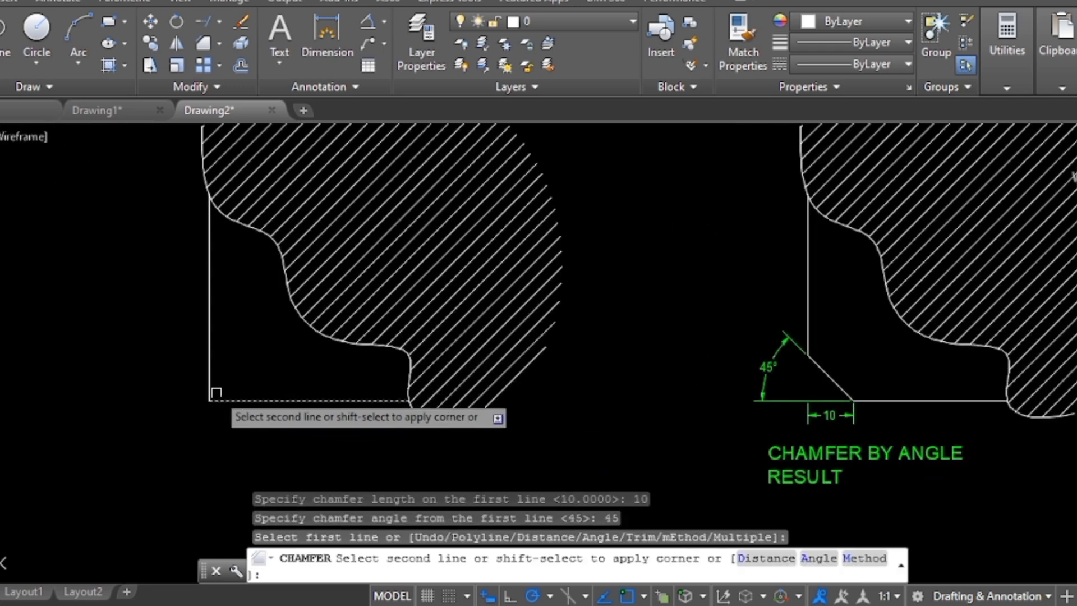
click(210, 347)
key(Escape)
key(Escape)
key(Escape)
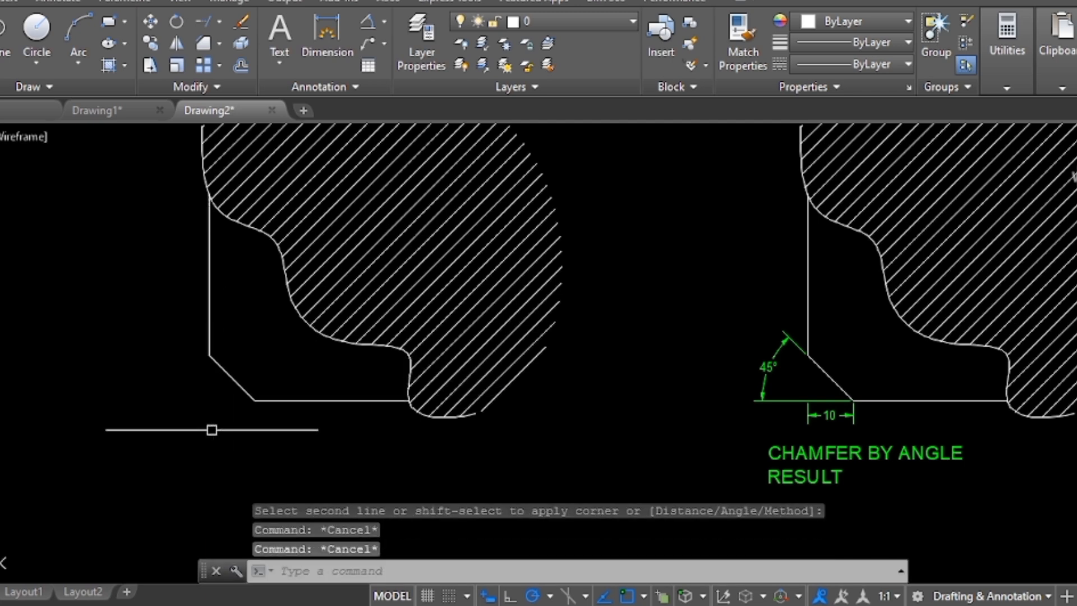
scroll(187, 387, up, 2)
scroll(199, 396, down, 2)
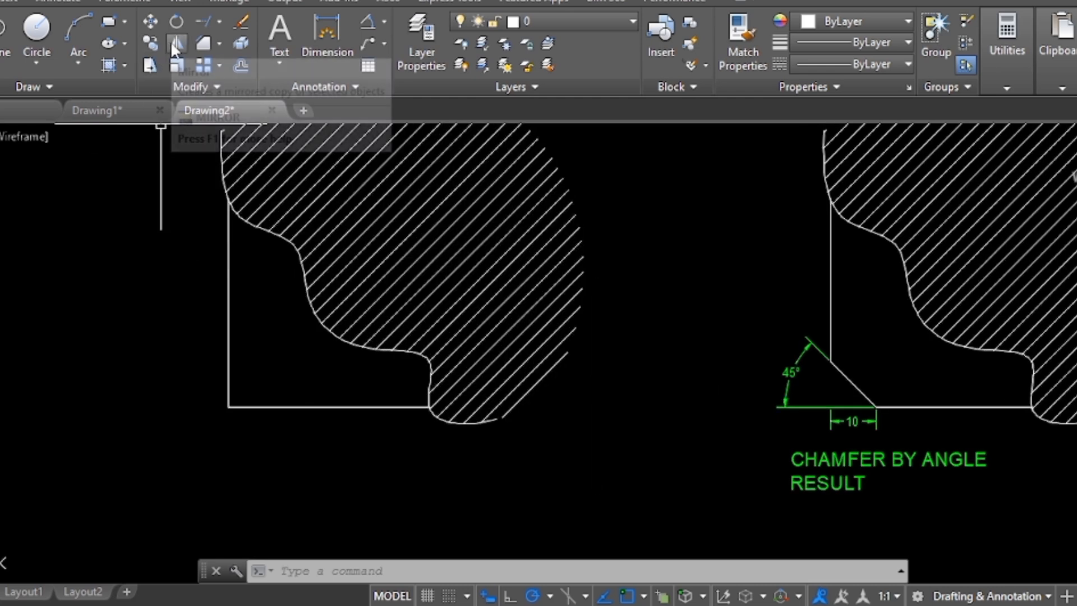
- Repeat the angle chamfer on the hatched figure's square corner with length 10 and 45°, picking the bottom line before the vertical line
click(203, 44)
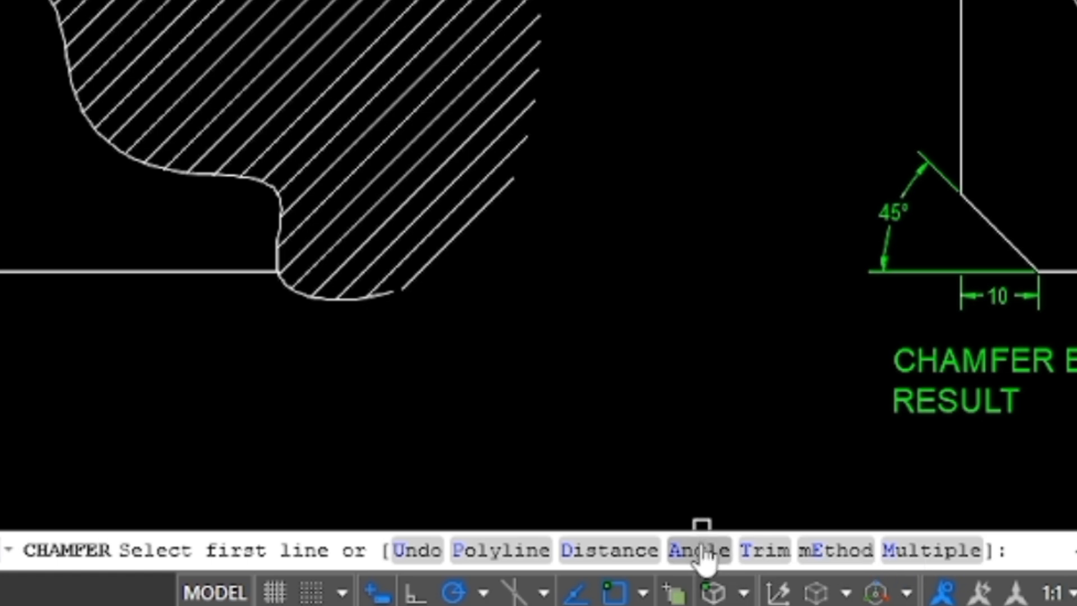
click(702, 551)
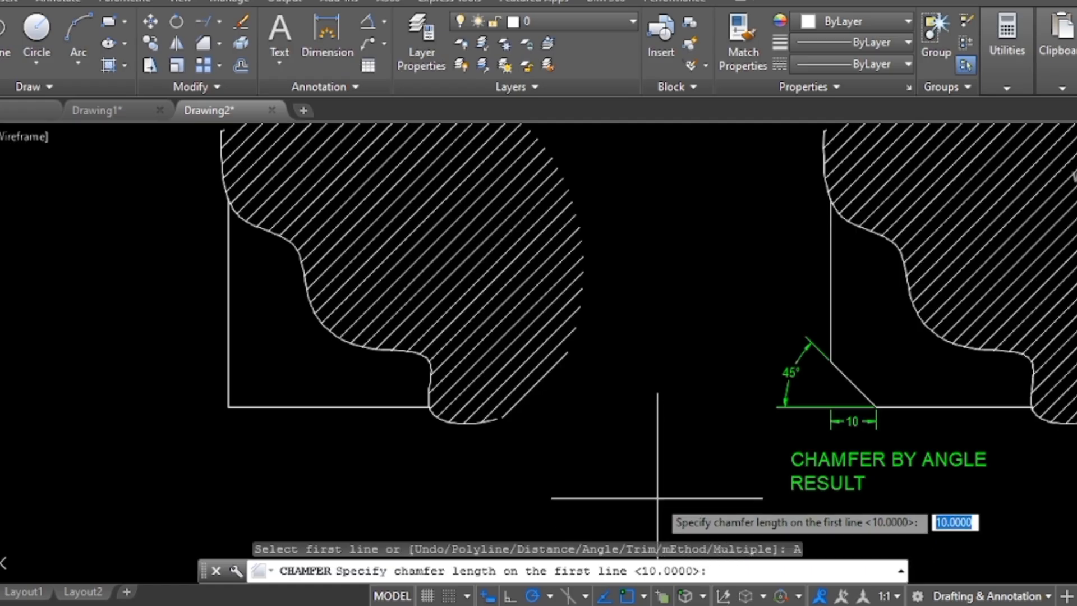
text(10)
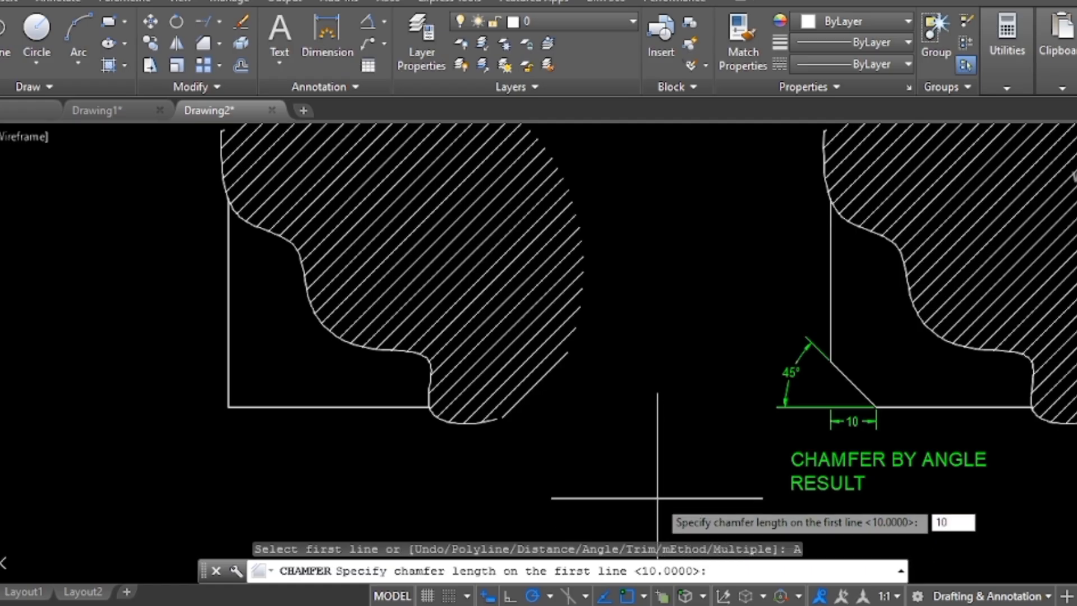
key(Return)
key(Return)
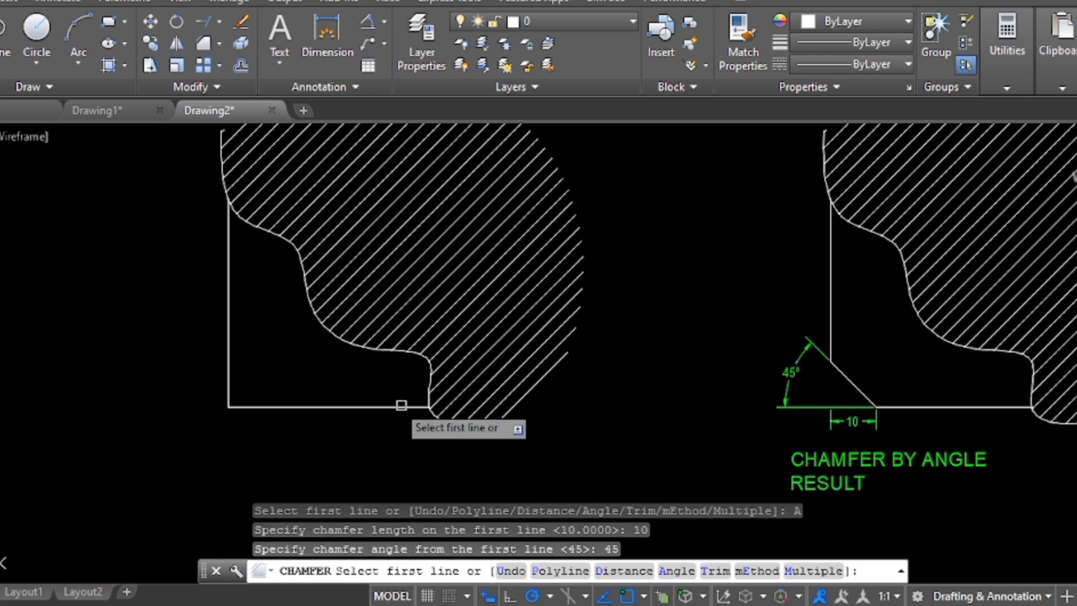
click(260, 407)
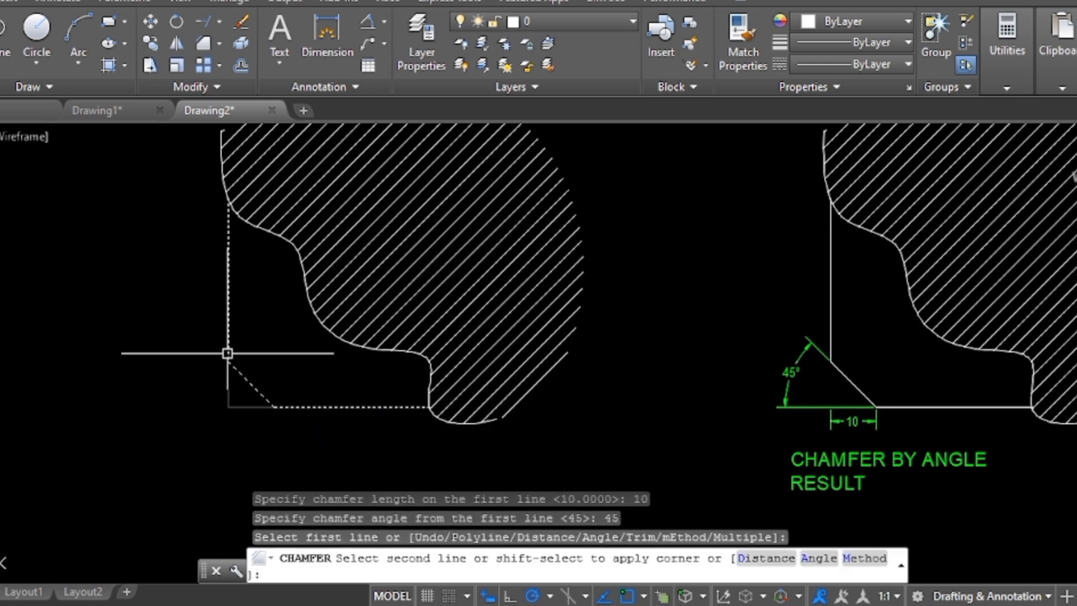
click(227, 370)
key(Escape)
key(Escape)
key(Escape)
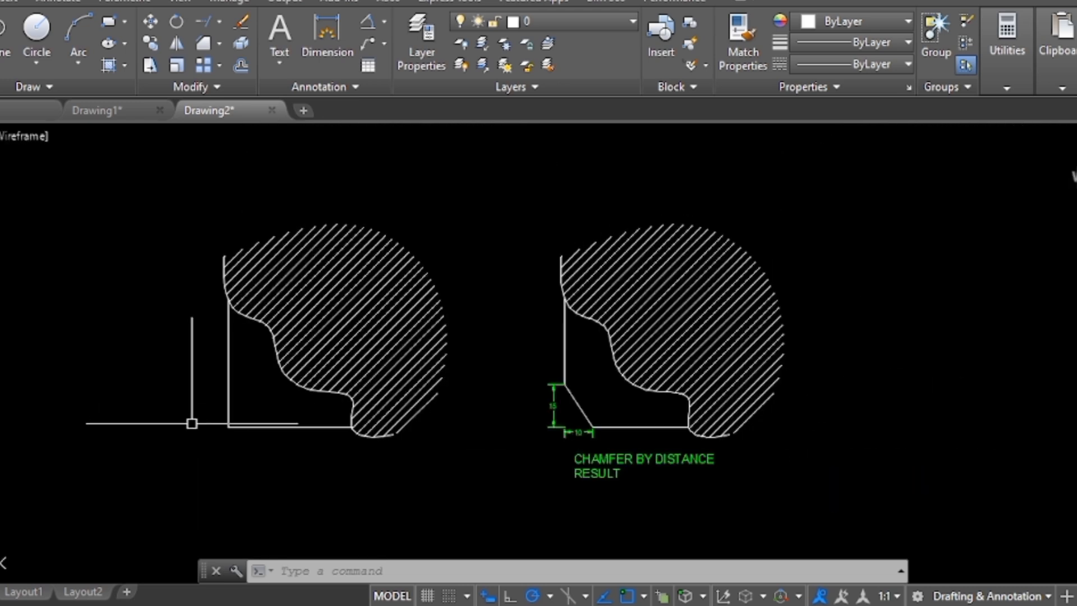
- Examine the dimensioned chamfer in the "CHAMFER BY DISTANCE RESULT" example and compare it with the neighbouring figure's square corner
scroll(192, 423, up, 2)
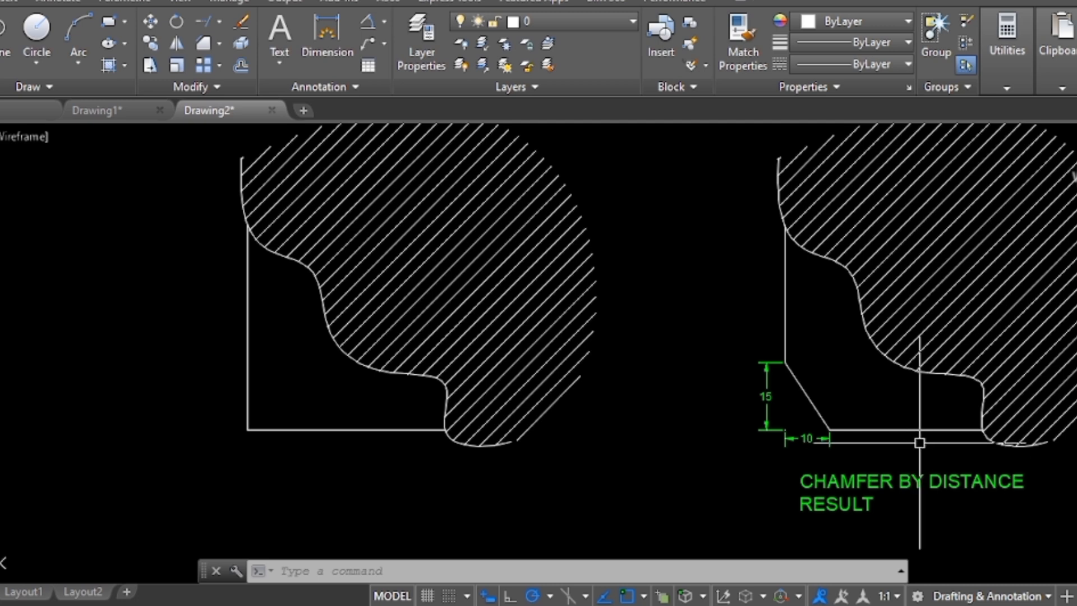
scroll(905, 448, up, 2)
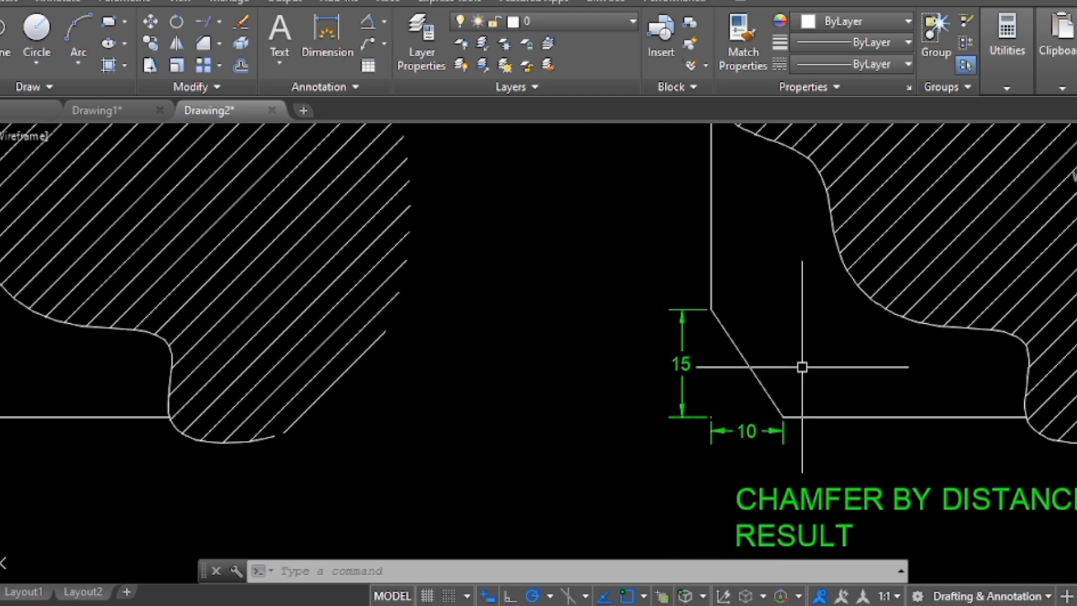
scroll(871, 438, down, 2)
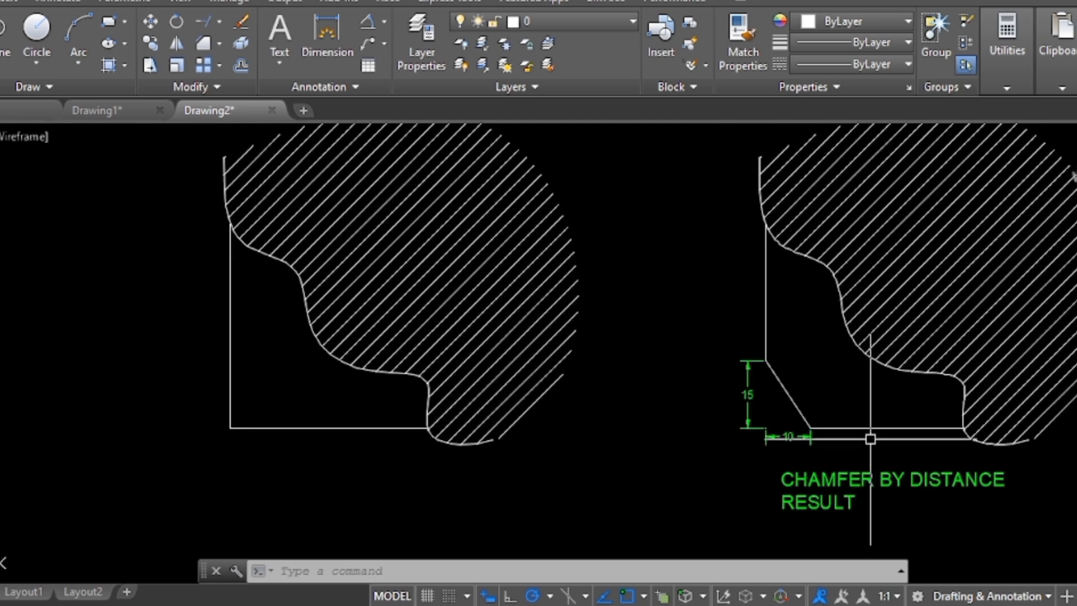
scroll(79, 401, up, 2)
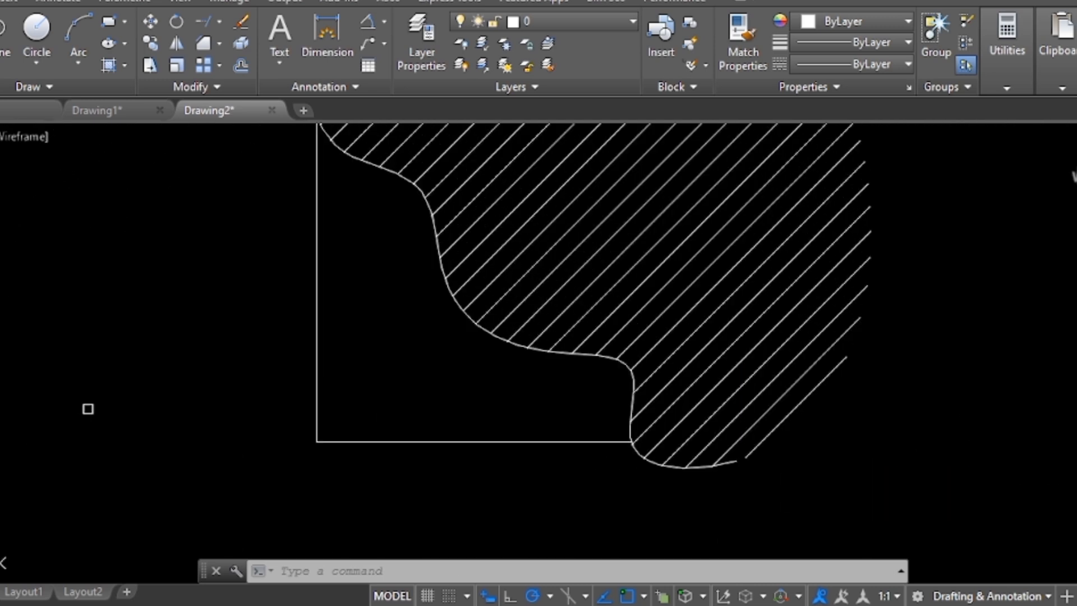
scroll(98, 418, down, 2)
scroll(126, 426, up, 2)
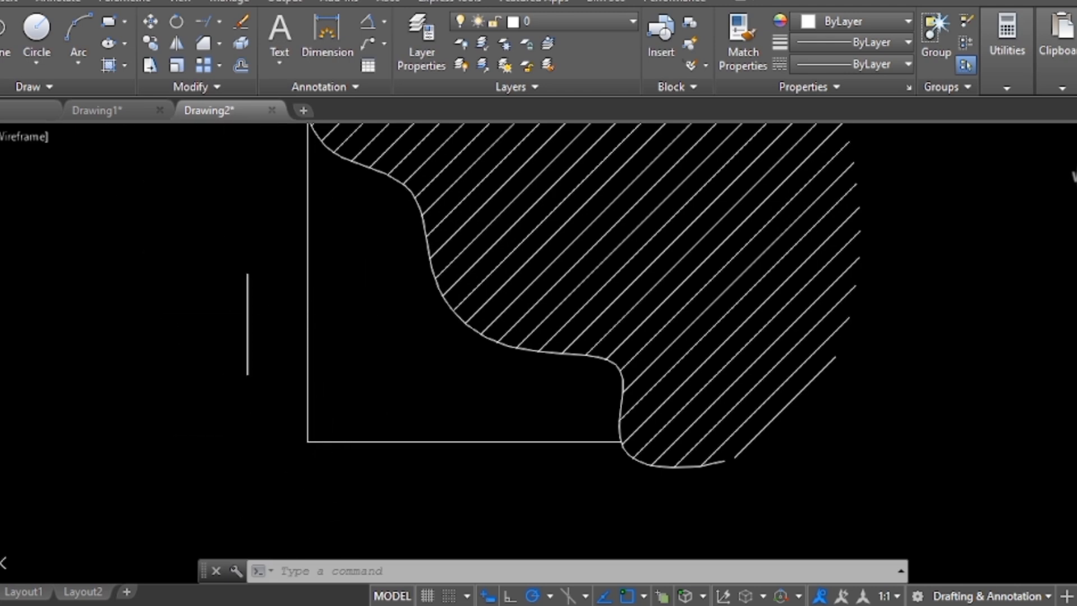
- Set up a chamfer by distance with a first distance of 10 and a second distance of 15
click(204, 45)
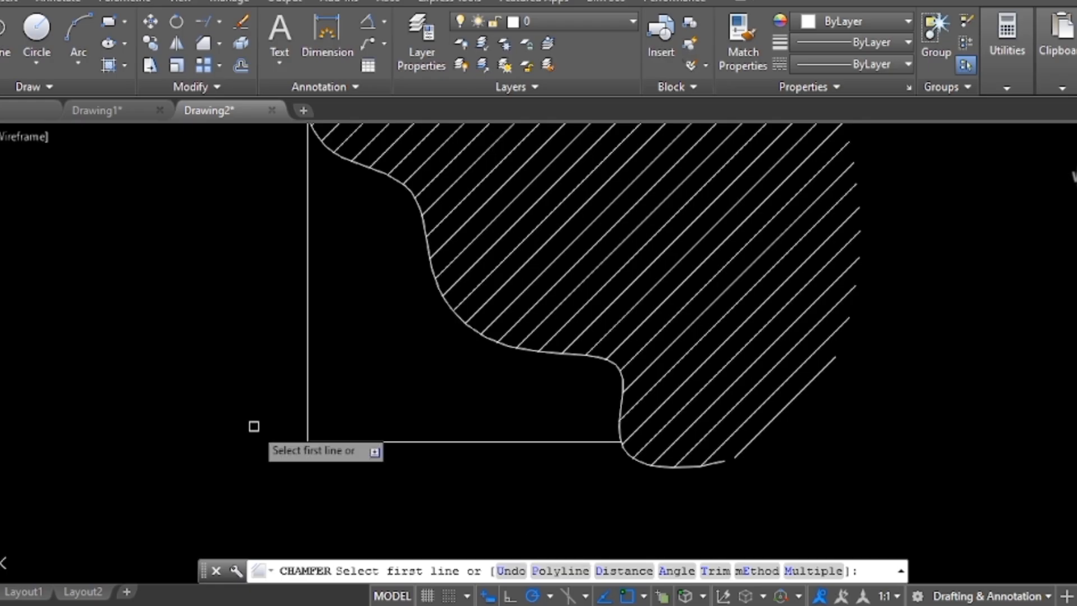
text(D)
key(Return)
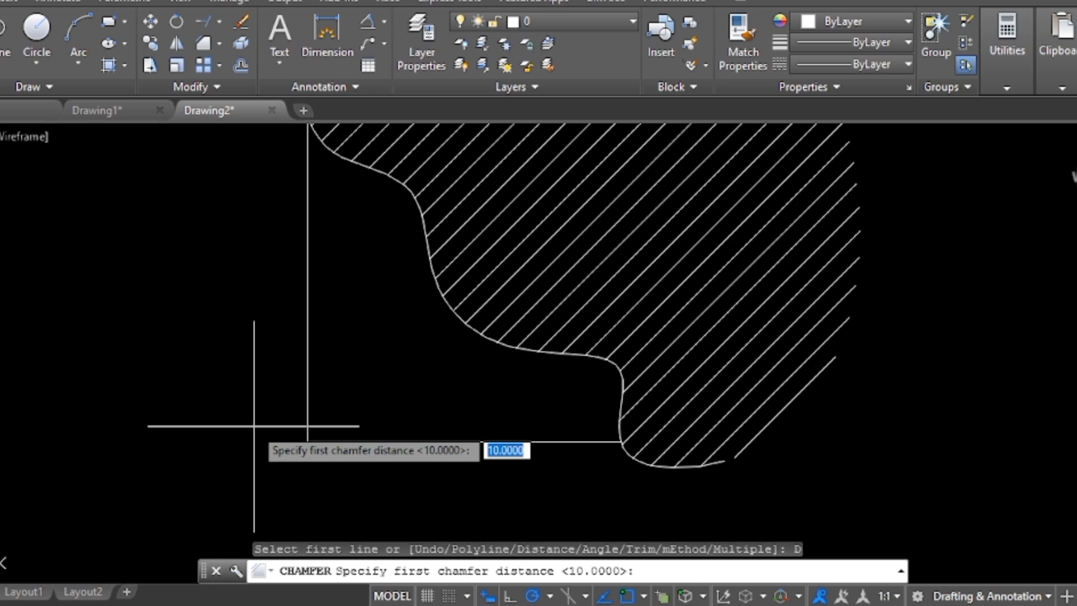
scroll(219, 432, down, 2)
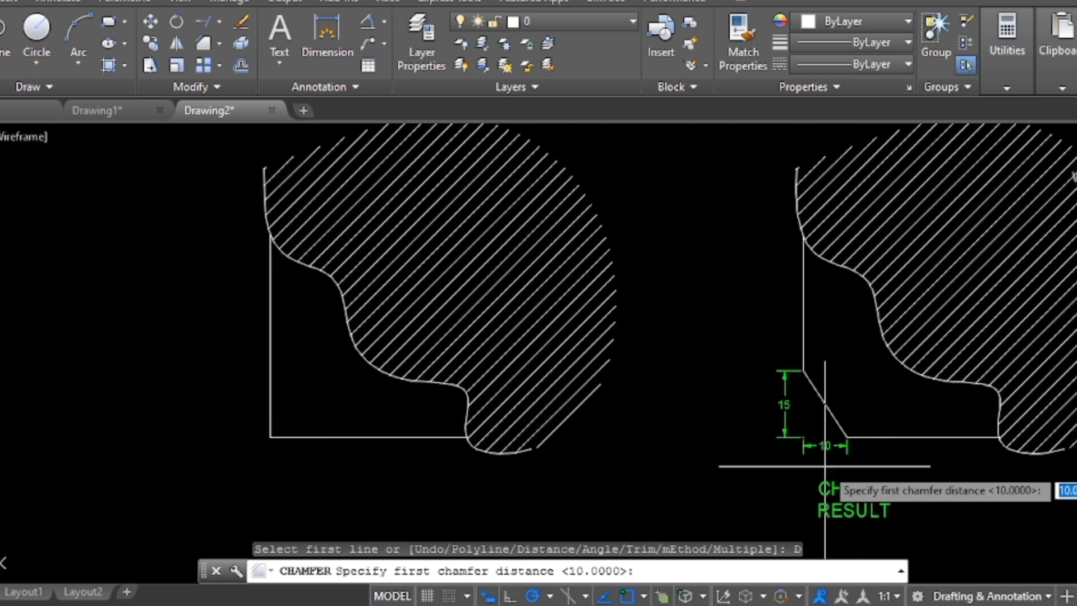
scroll(825, 465, up, 2)
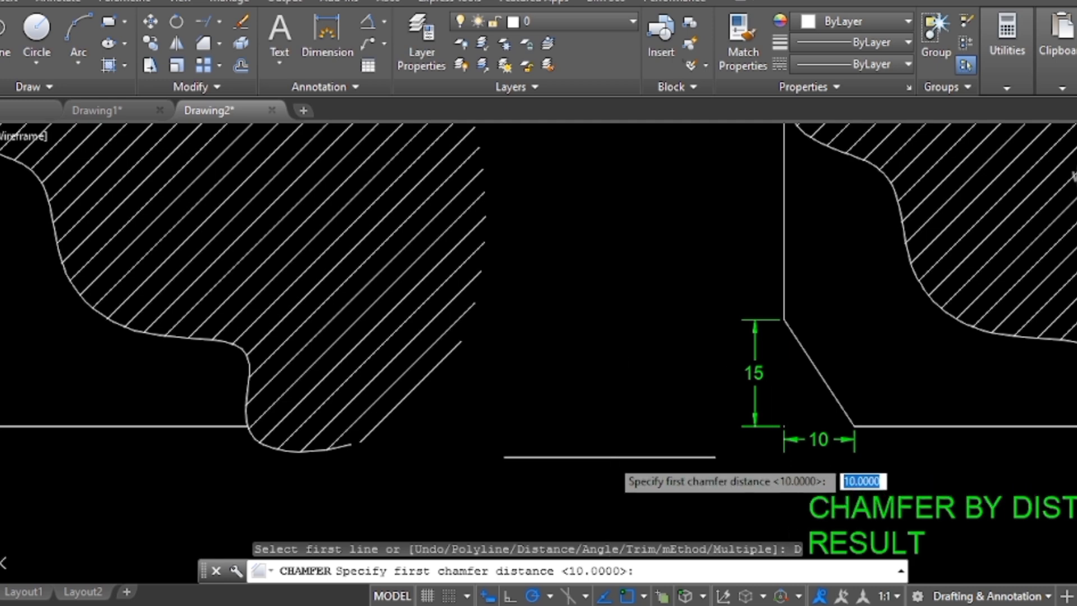
text(1)
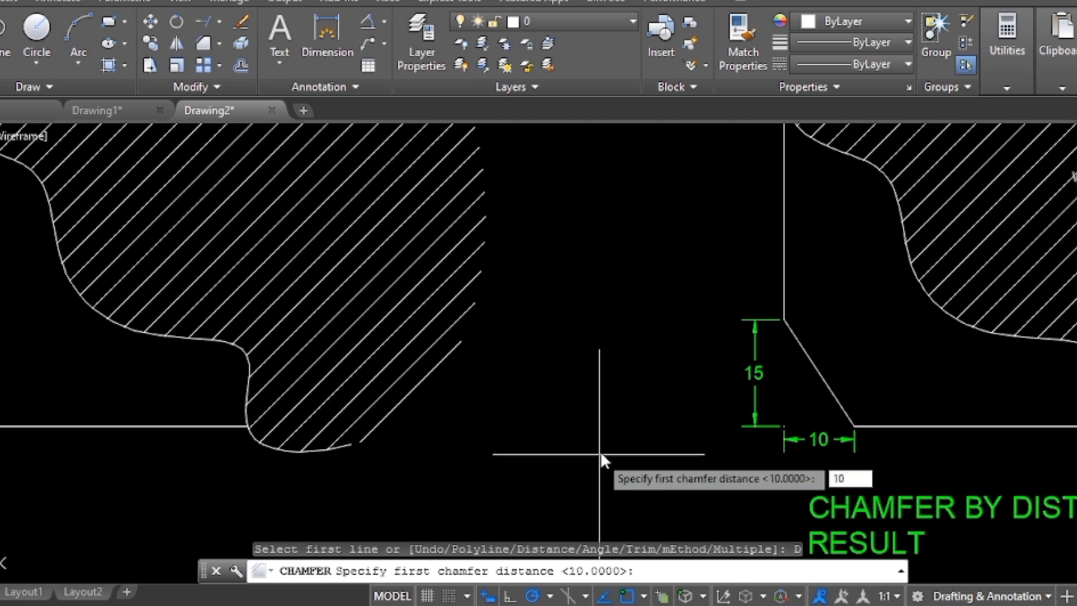
text(0)
key(Return)
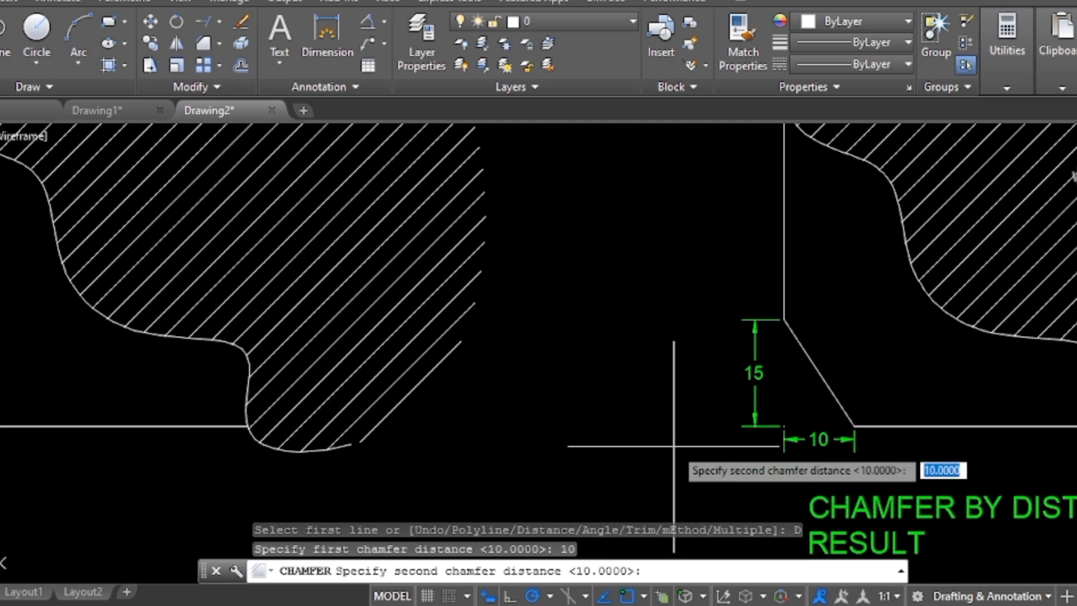
text(15)
key(Return)
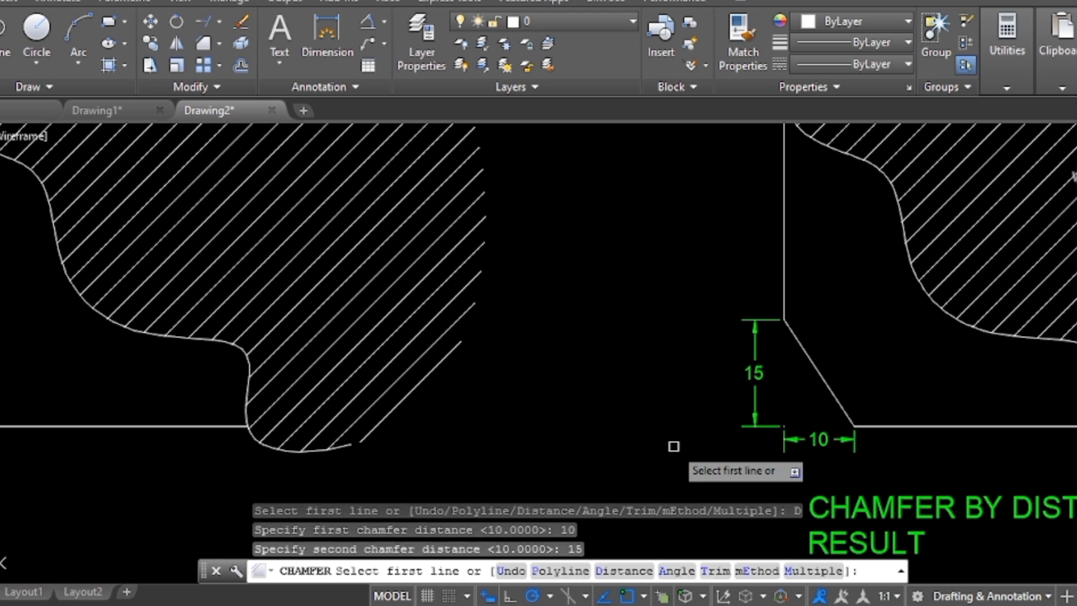
- Apply the distance chamfer to the figure's square corner, using the bottom line as first line and the vertical line as second
scroll(714, 447, down, 5)
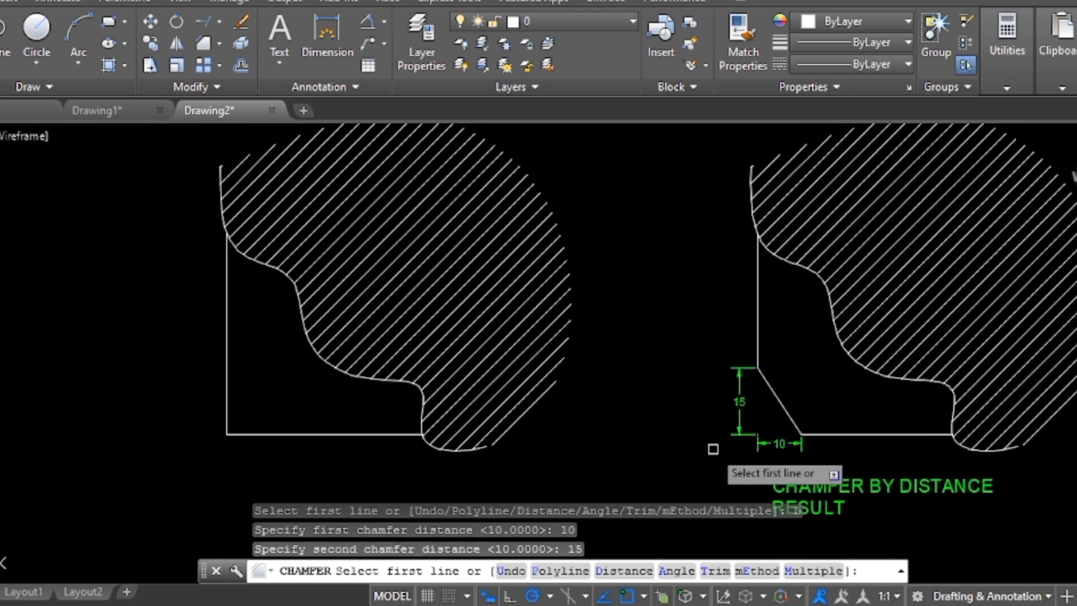
scroll(155, 439, up, 2)
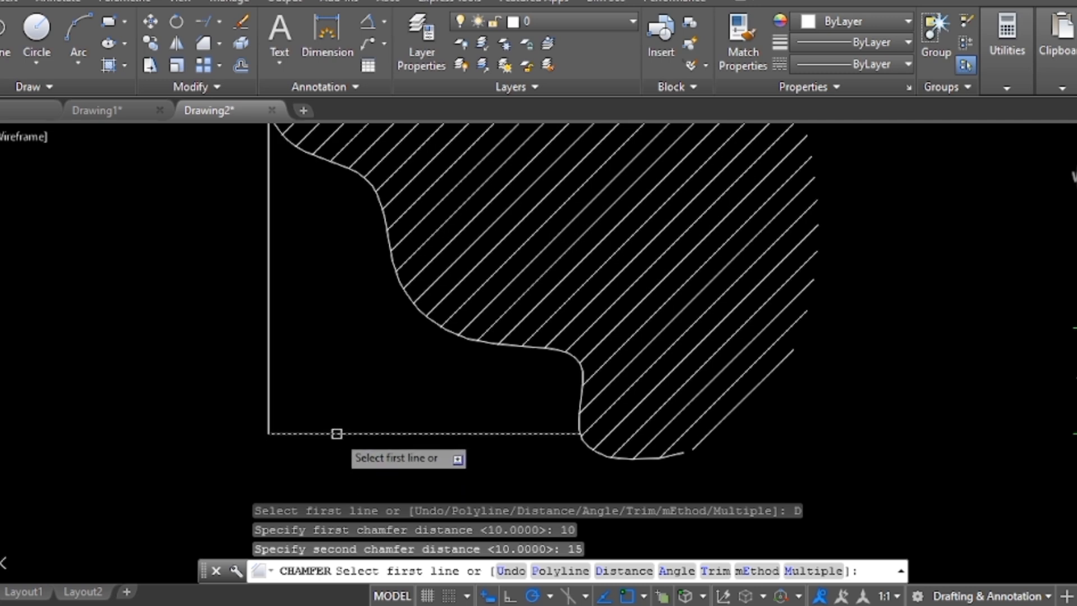
click(337, 434)
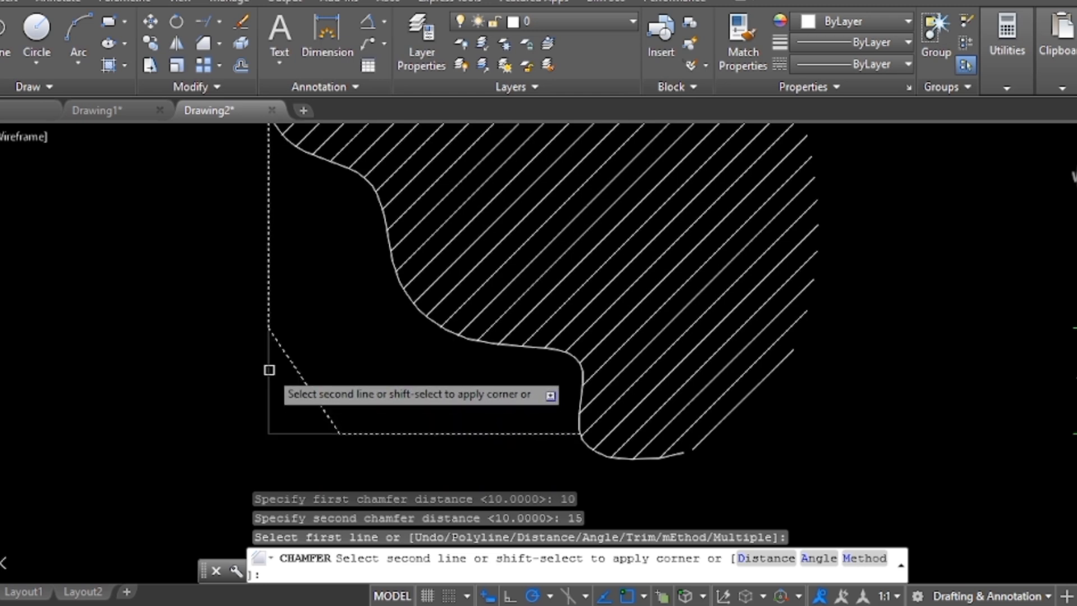
click(269, 370)
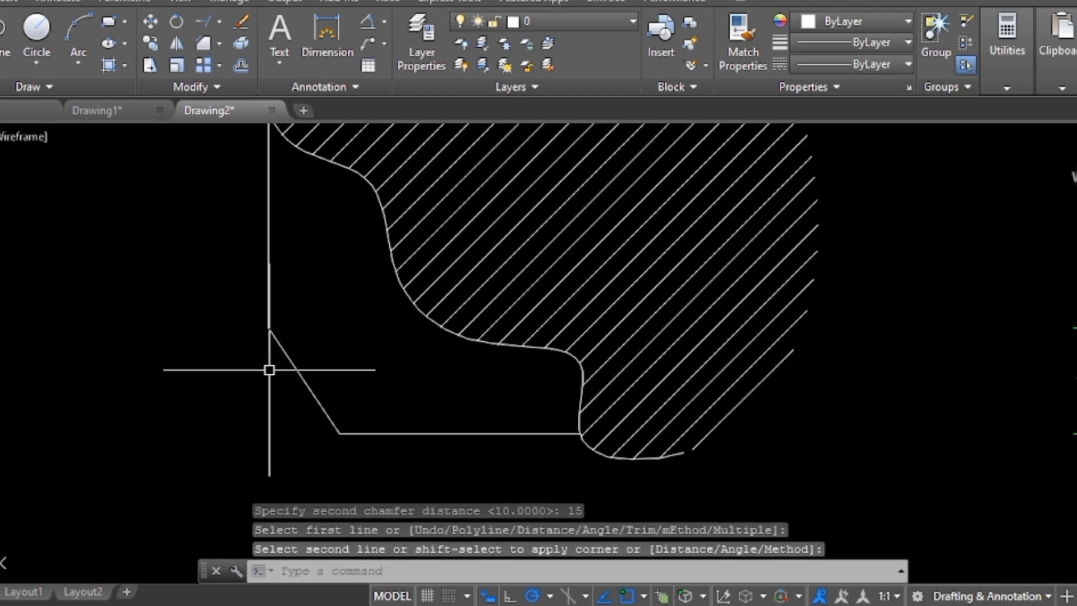
key(Escape)
key(Escape)
key(Escape)
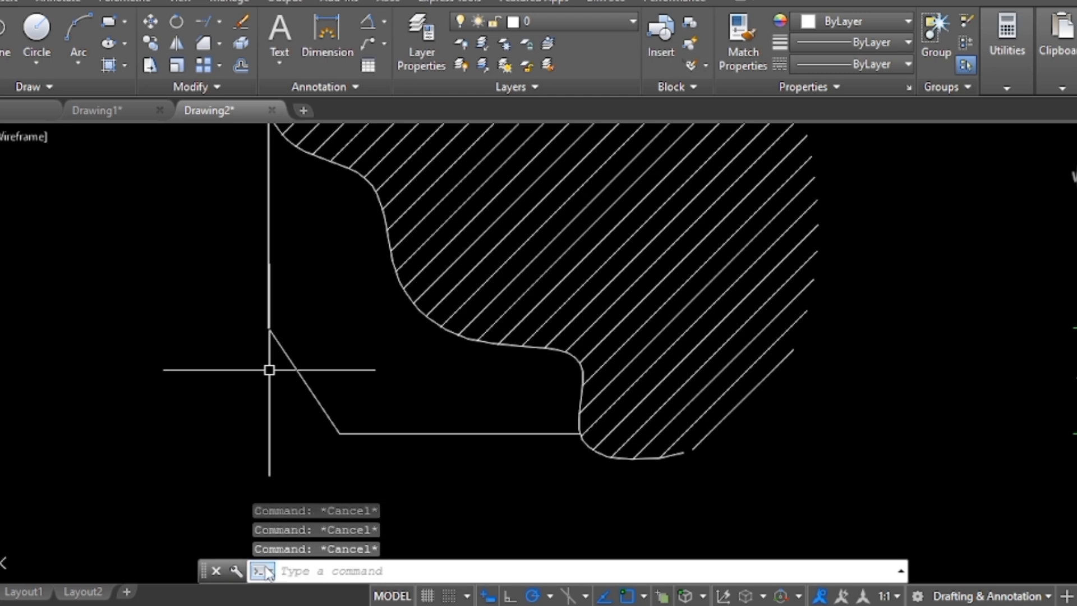
- Undo the distance chamfer on the hatched figure beside the example
scroll(289, 444, down, 2)
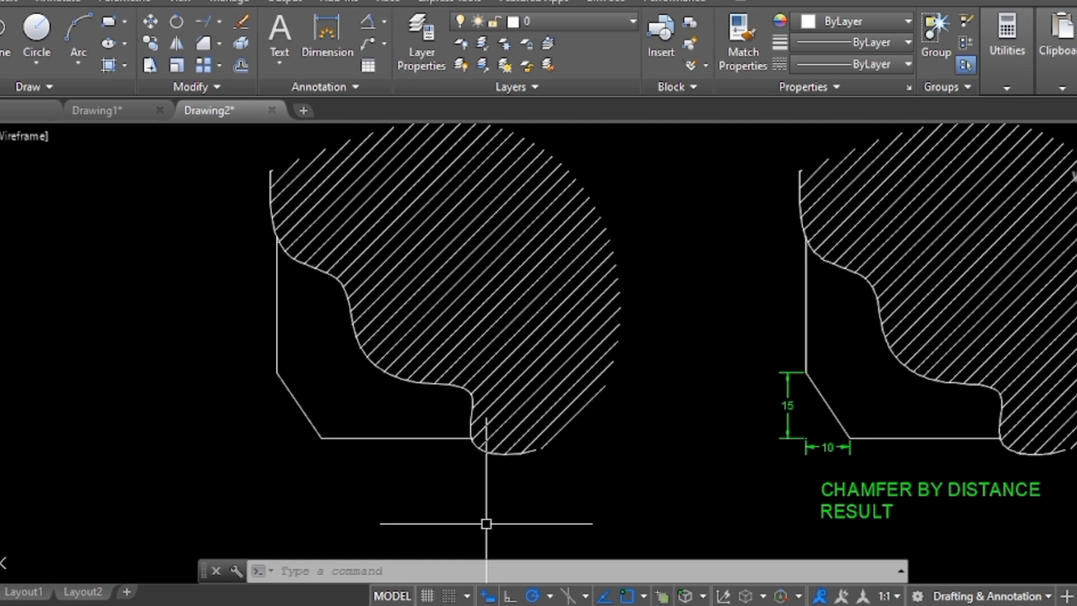
key(ctrl+z)
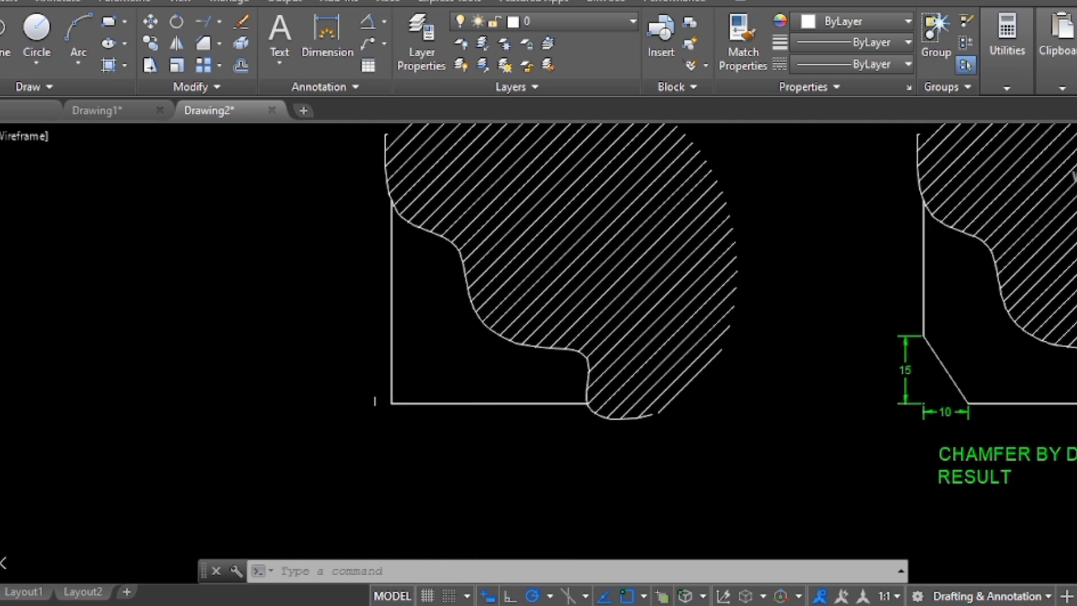
scroll(374, 425, down, 1)
scroll(395, 437, up, 1)
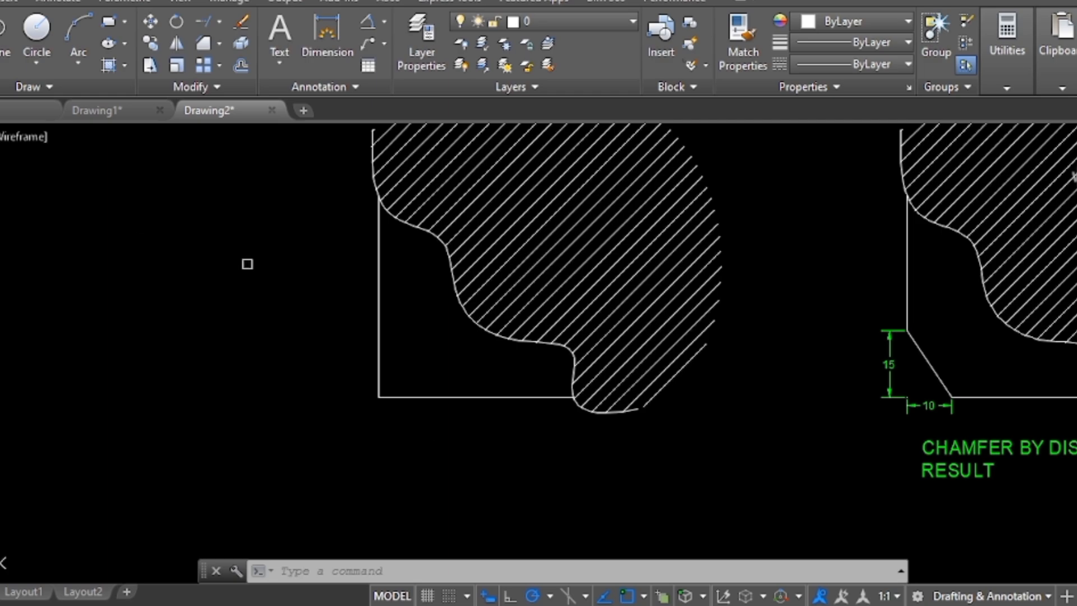
- Chamfer the figure's square corner between the bottom and vertical lines with the No trim option, then undo that chamfer
click(207, 43)
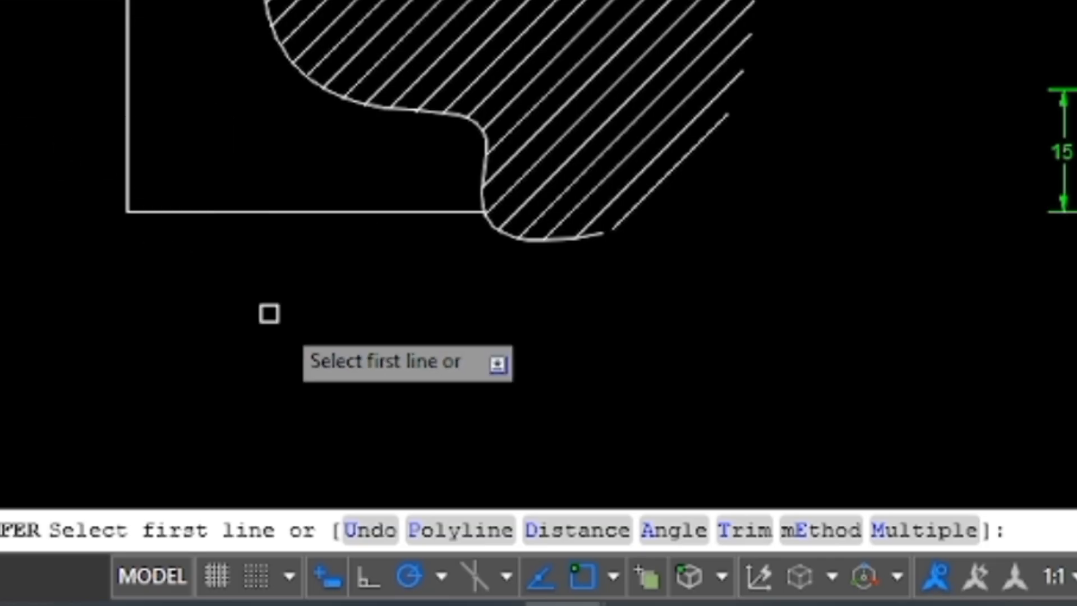
click(741, 530)
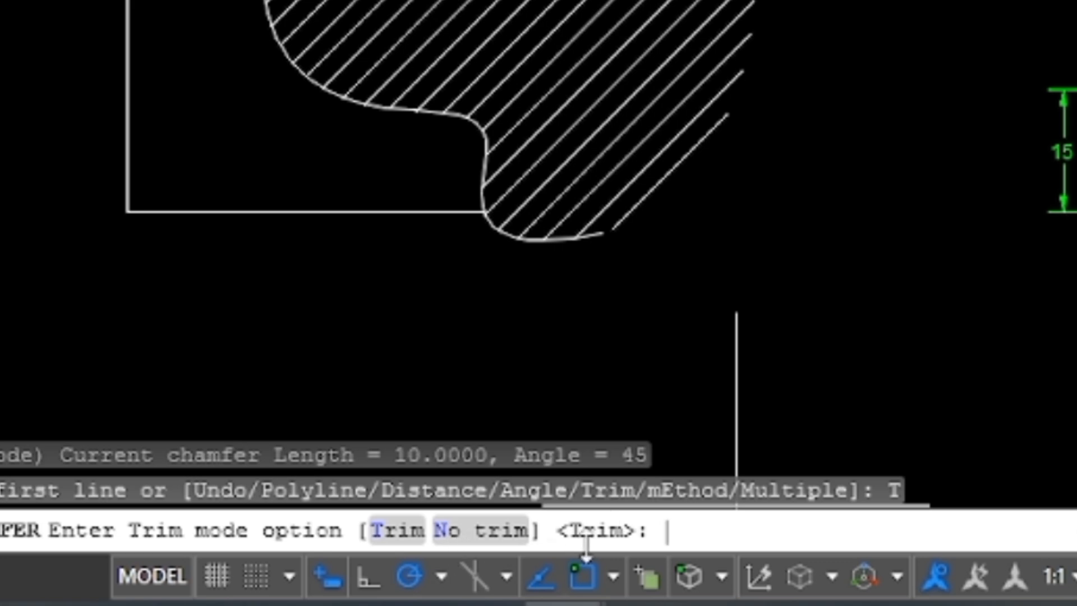
click(486, 536)
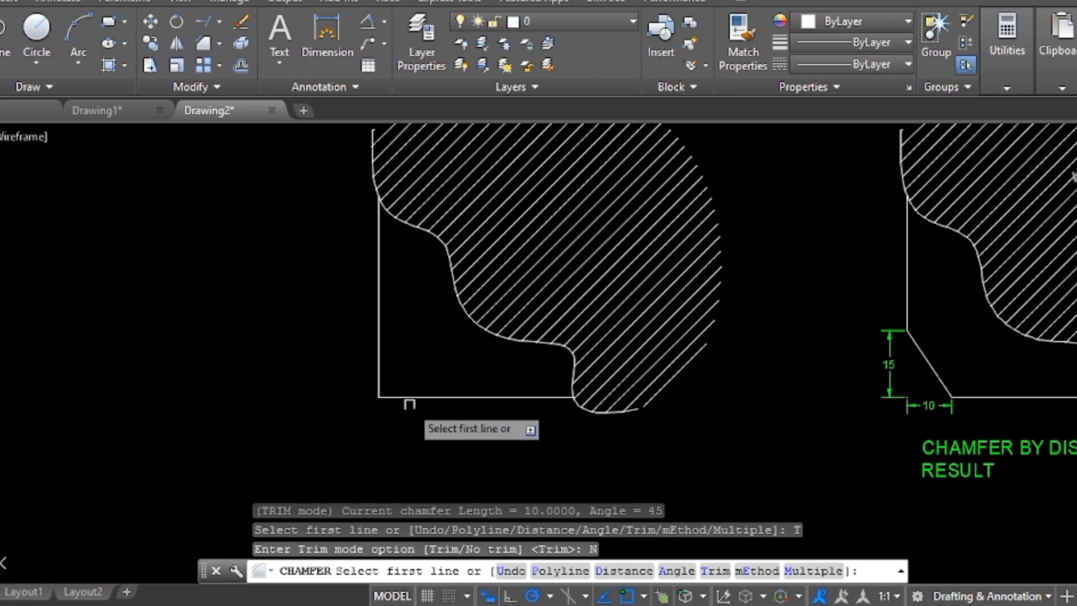
click(406, 397)
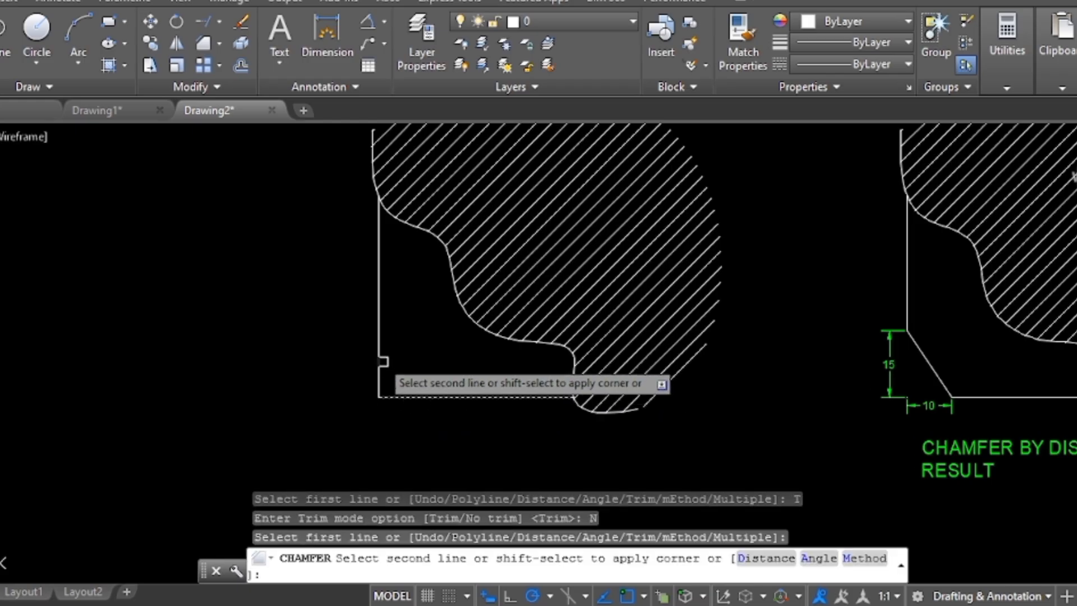
click(378, 355)
scroll(389, 387, up, 4)
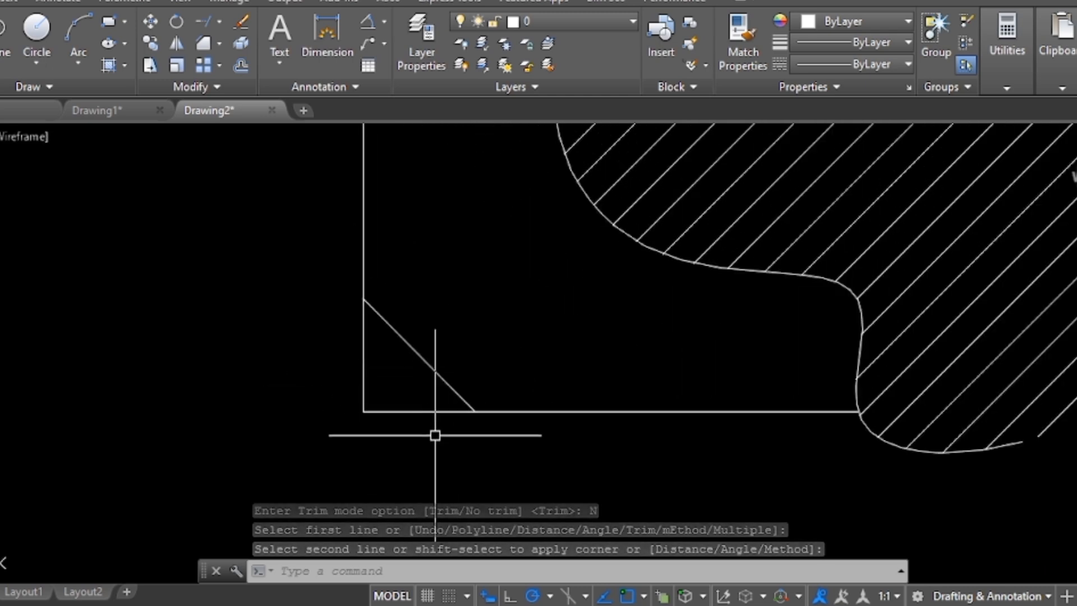
key(Escape)
key(Escape)
key(Escape)
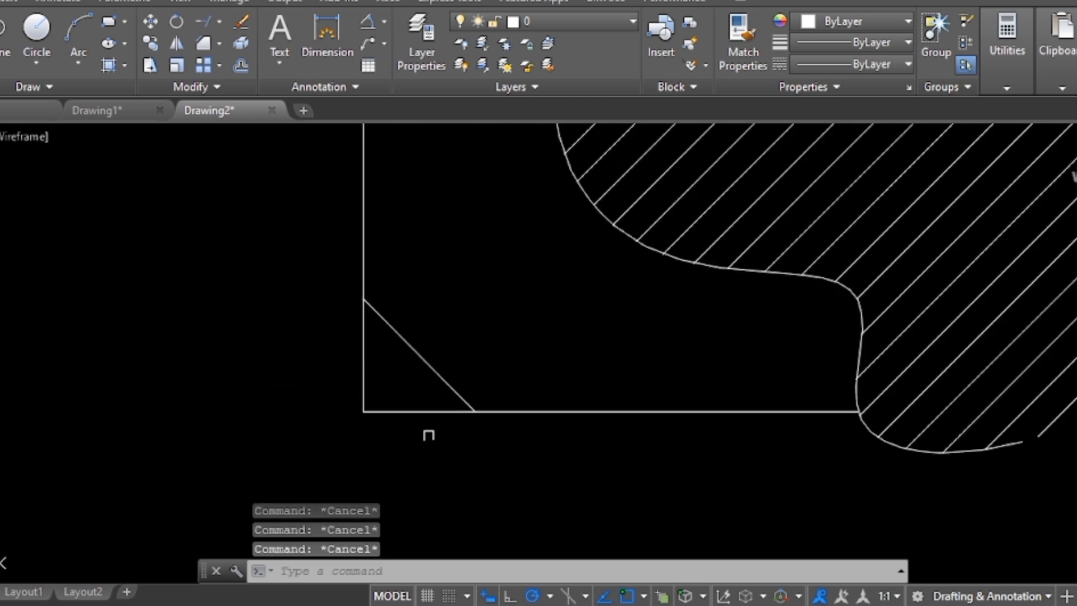
scroll(436, 426, down, 2)
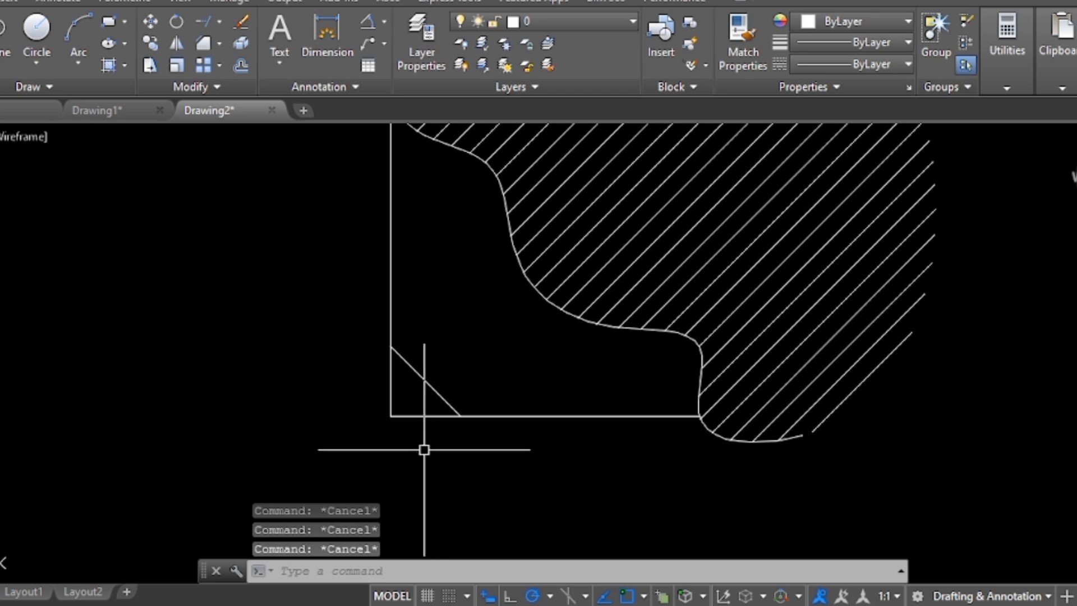
scroll(421, 434, down, 2)
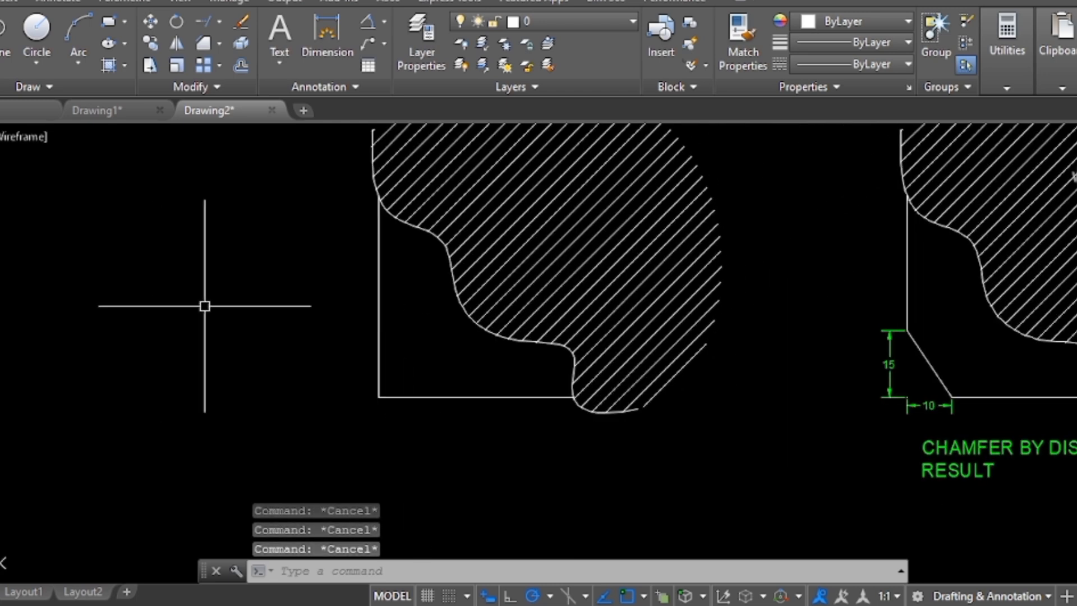
- Set up a chamfer by distance with both the first and second distances at 10
click(208, 42)
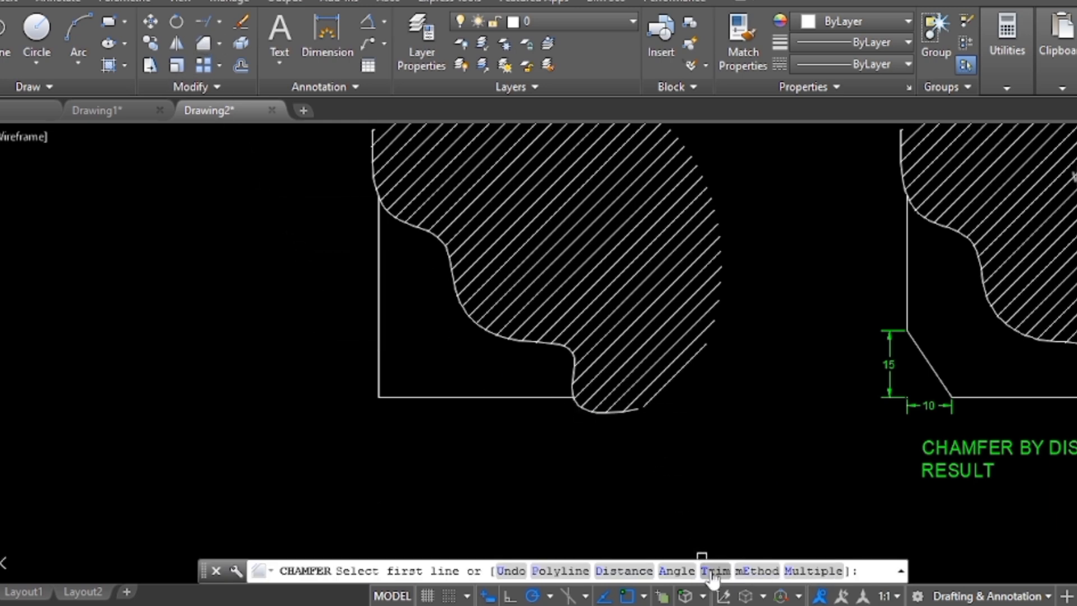
click(635, 571)
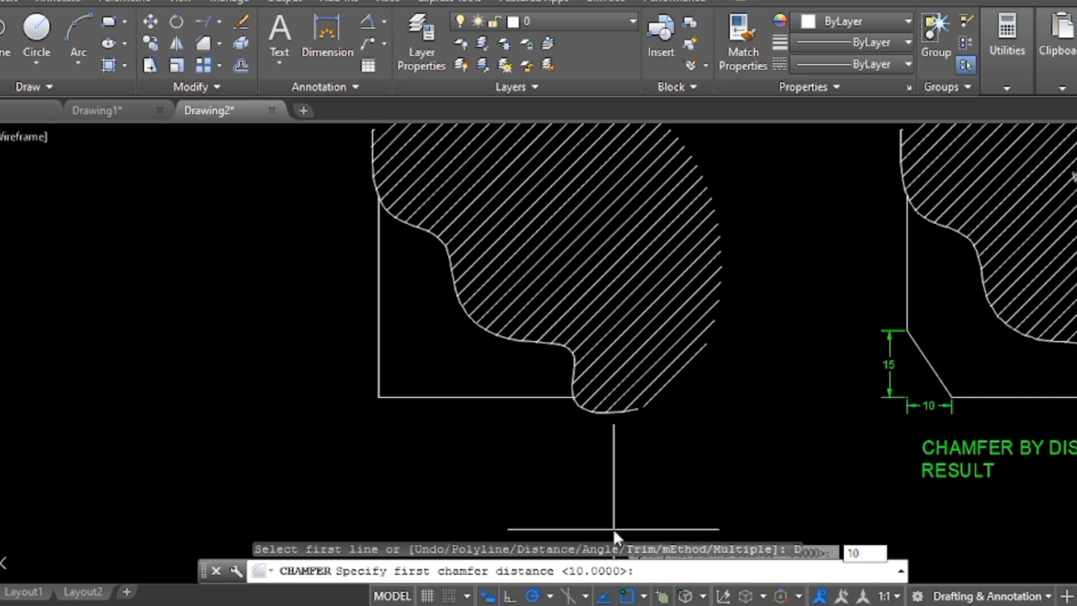
key(Return)
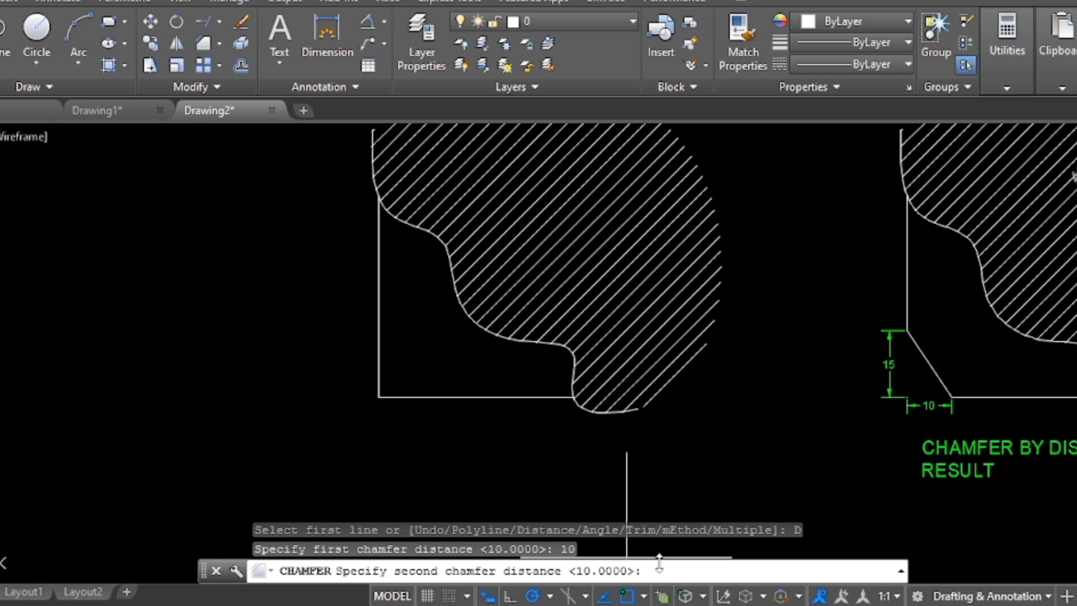
text(10)
key(Return)
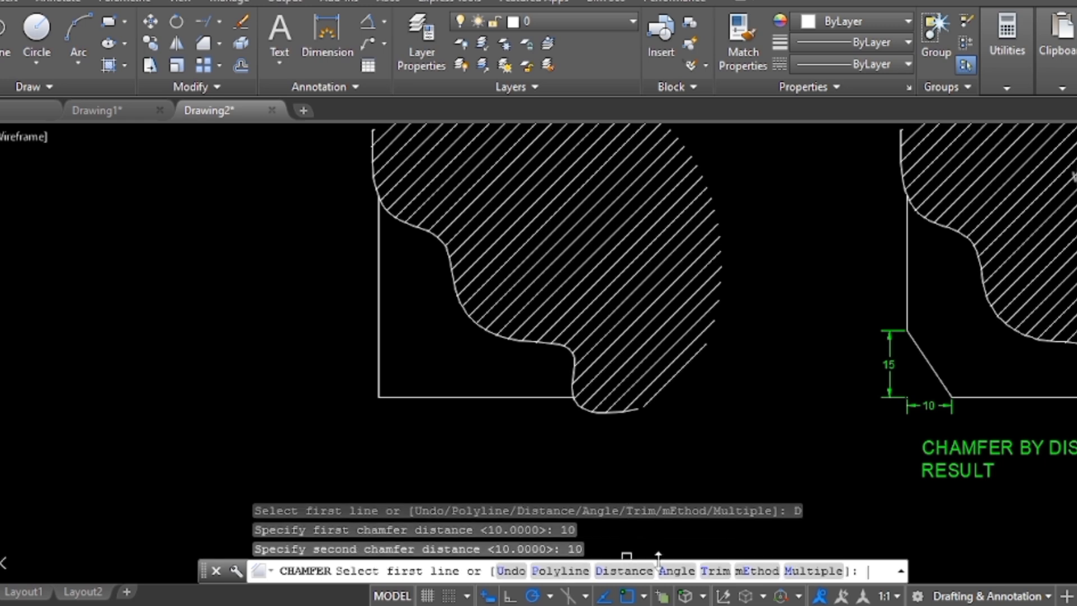
- Chamfer the hatched figure's square corner with the No trim option, selecting the bottom line first and the vertical line second
click(713, 570)
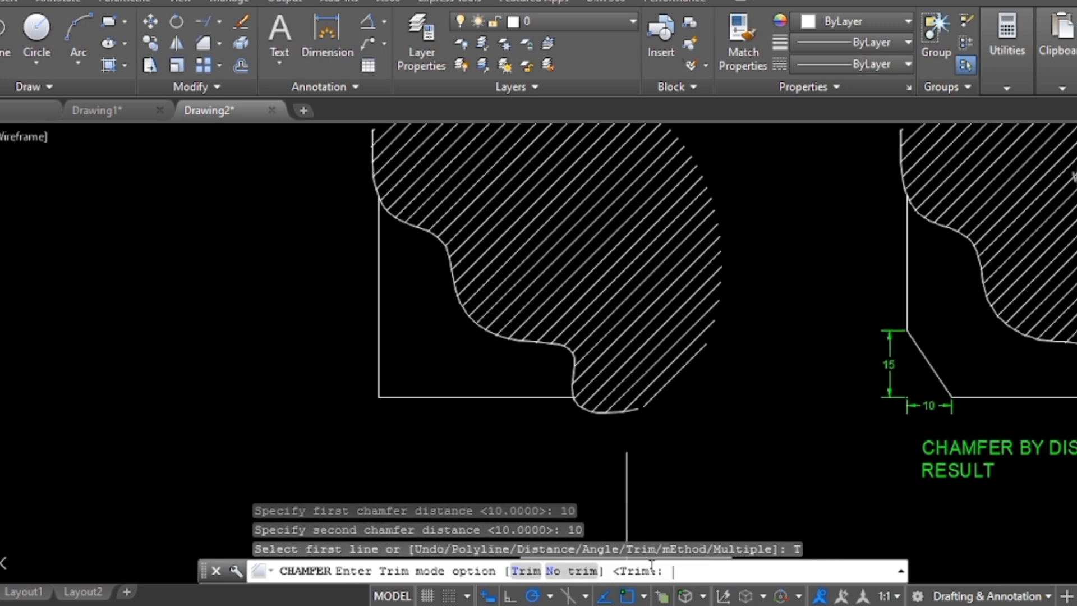
click(564, 572)
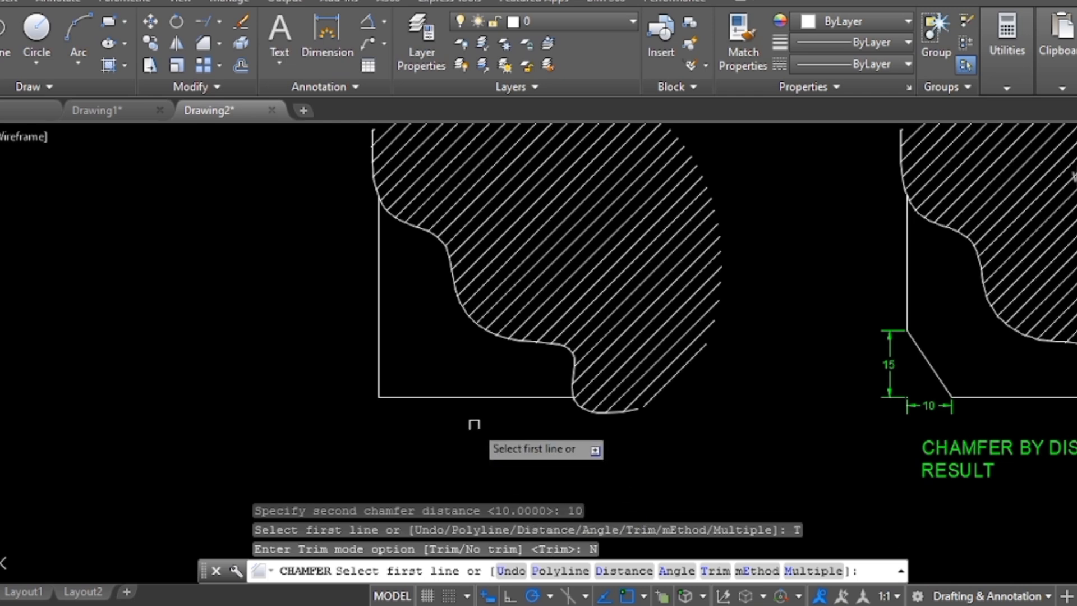
click(413, 396)
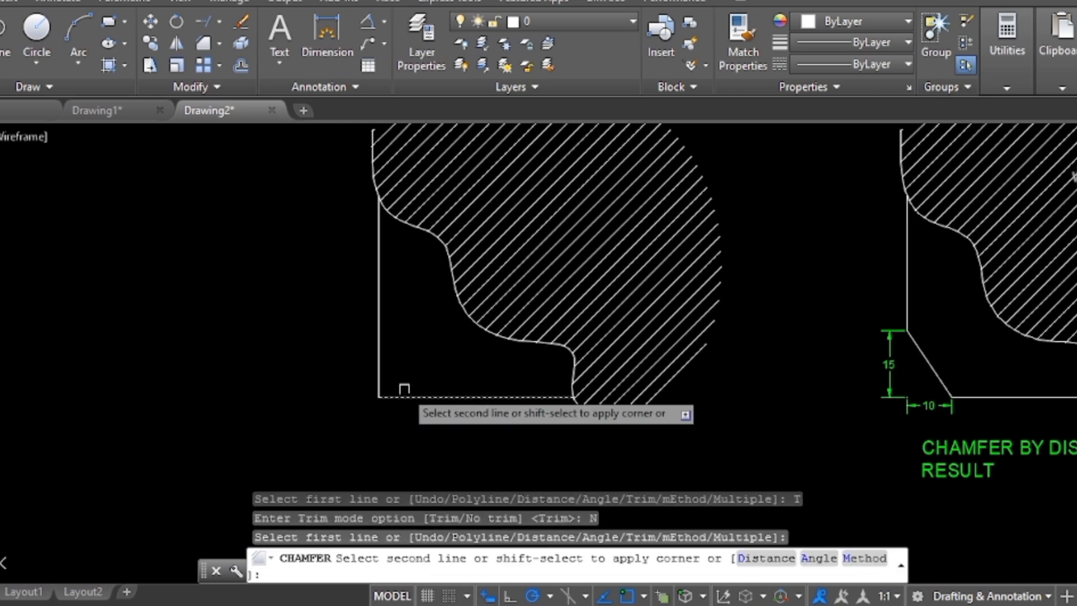
click(379, 354)
scroll(377, 399, up, 2)
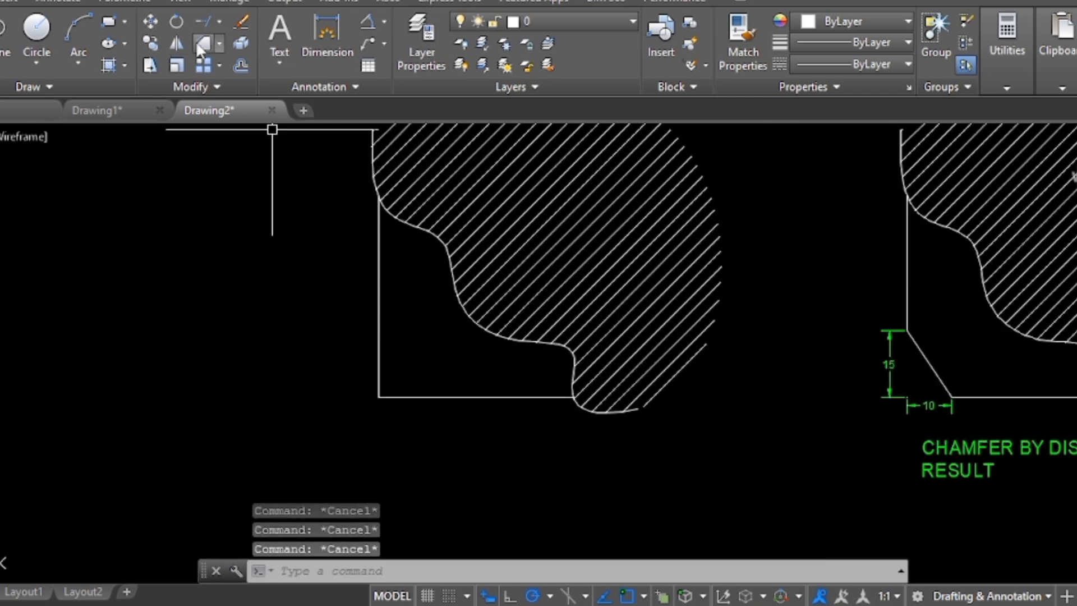
- Chamfer the hatched figure's square corner with the Trim option, using the bottom line as first line and the vertical line as second
click(200, 43)
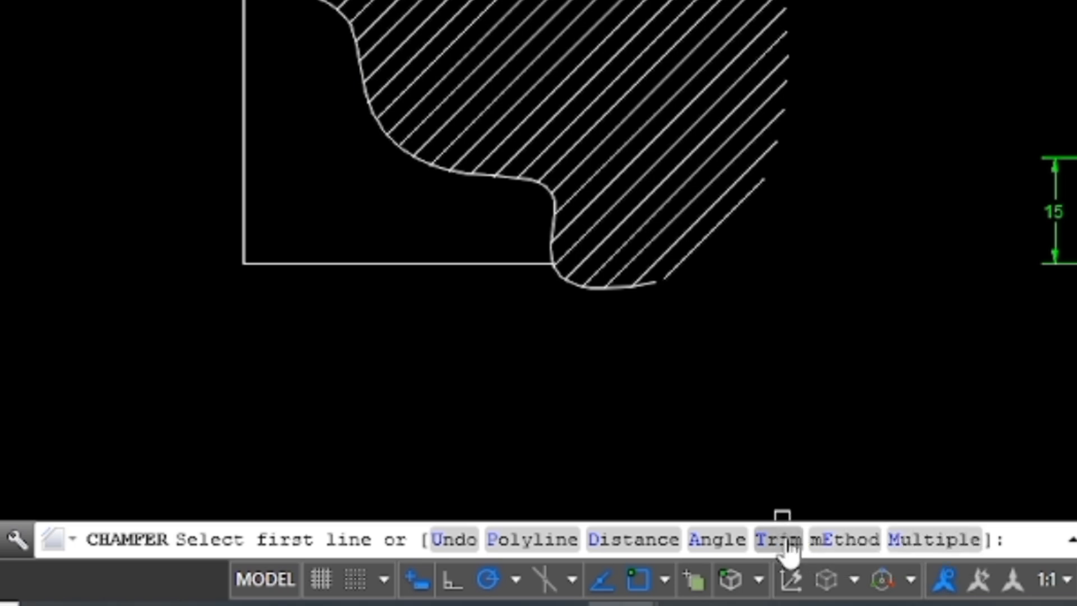
click(781, 539)
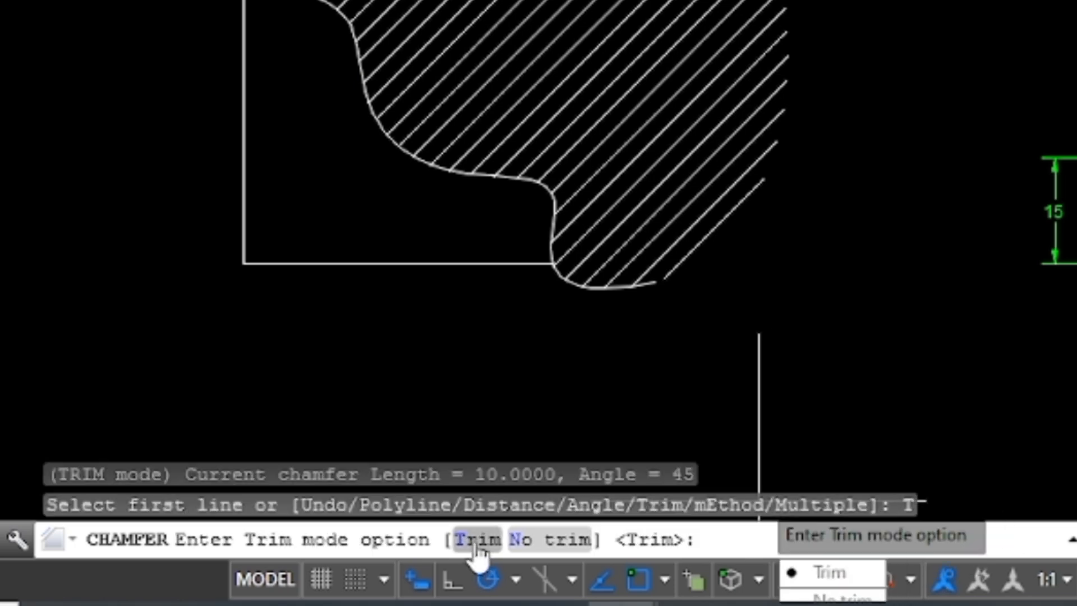
click(476, 540)
click(278, 261)
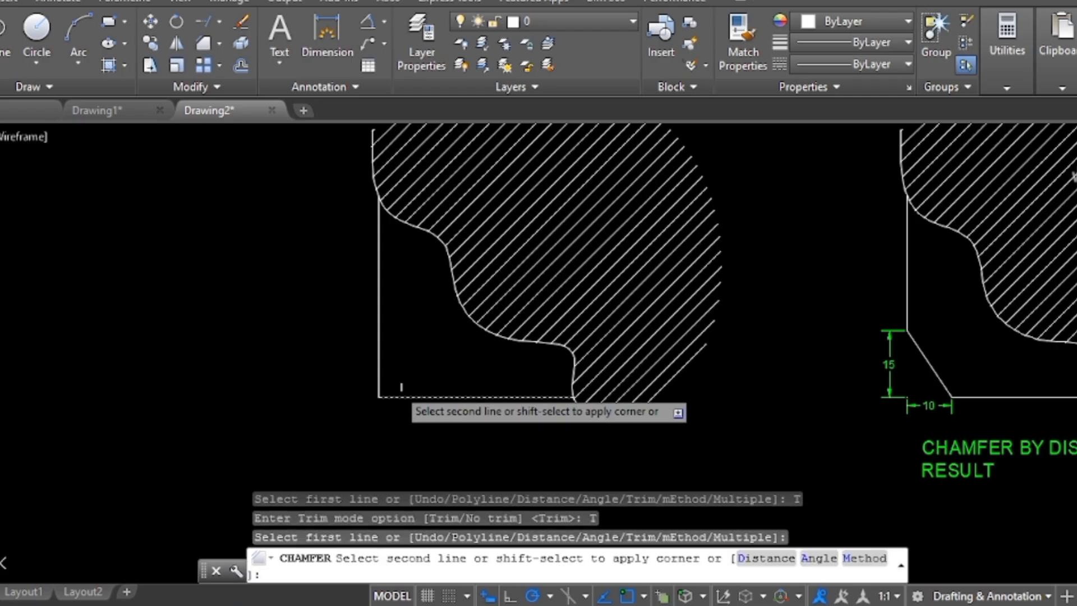
click(379, 350)
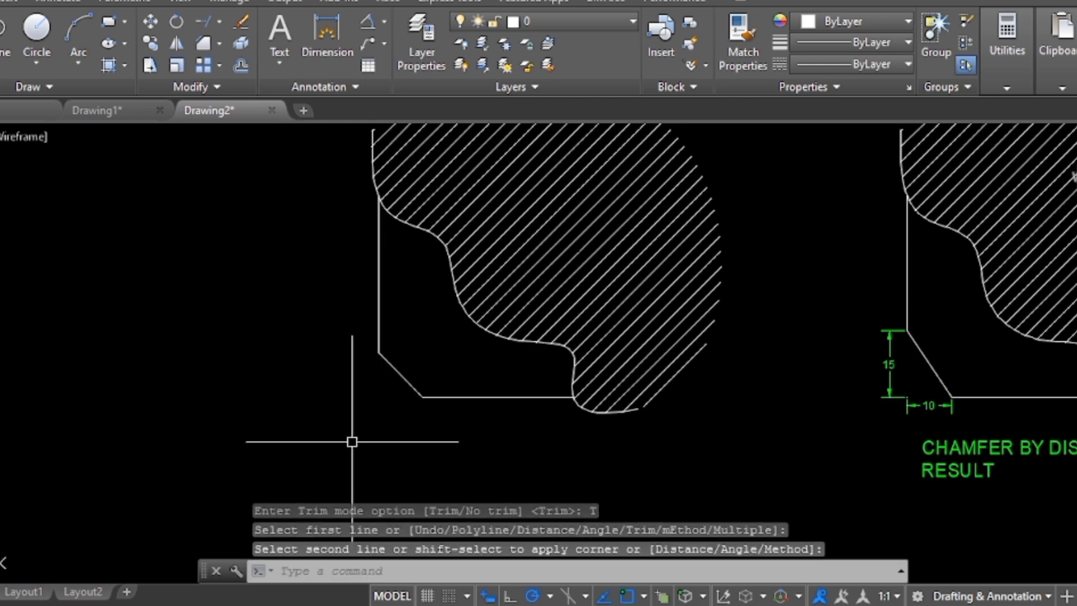
key(Escape)
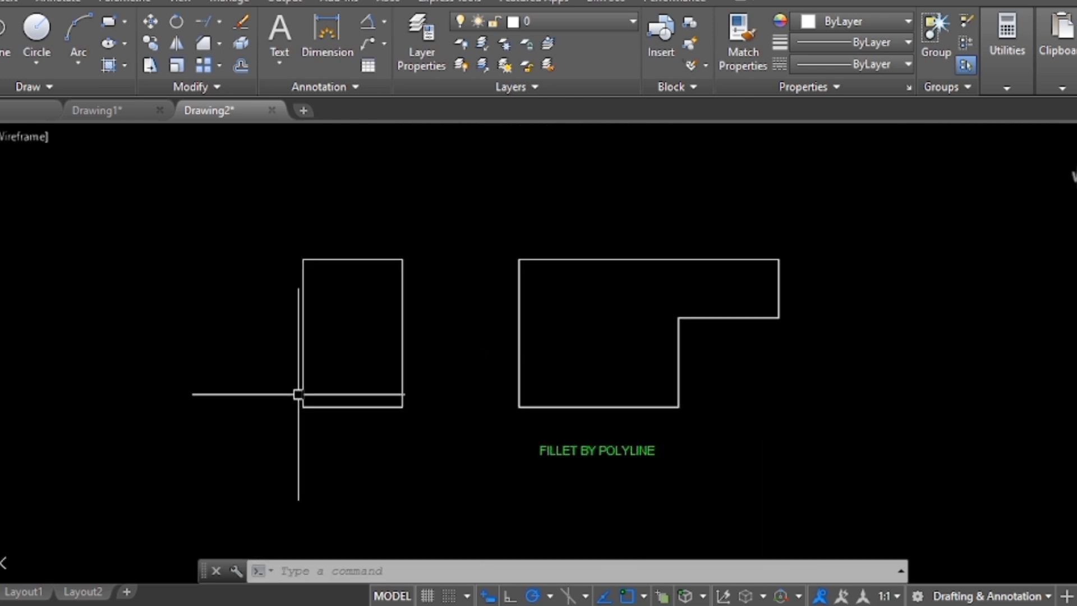
- Chamfer all corners of the rectangle with the Polyline option, by angle with a length of 10 and an angle of 45°
scroll(283, 309, up, 2)
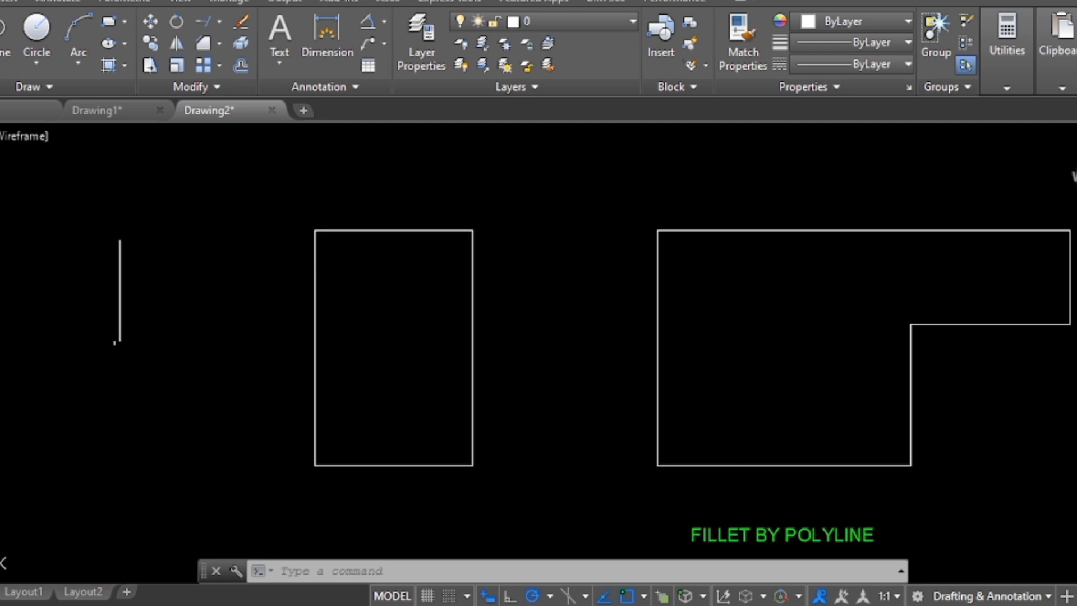
click(210, 42)
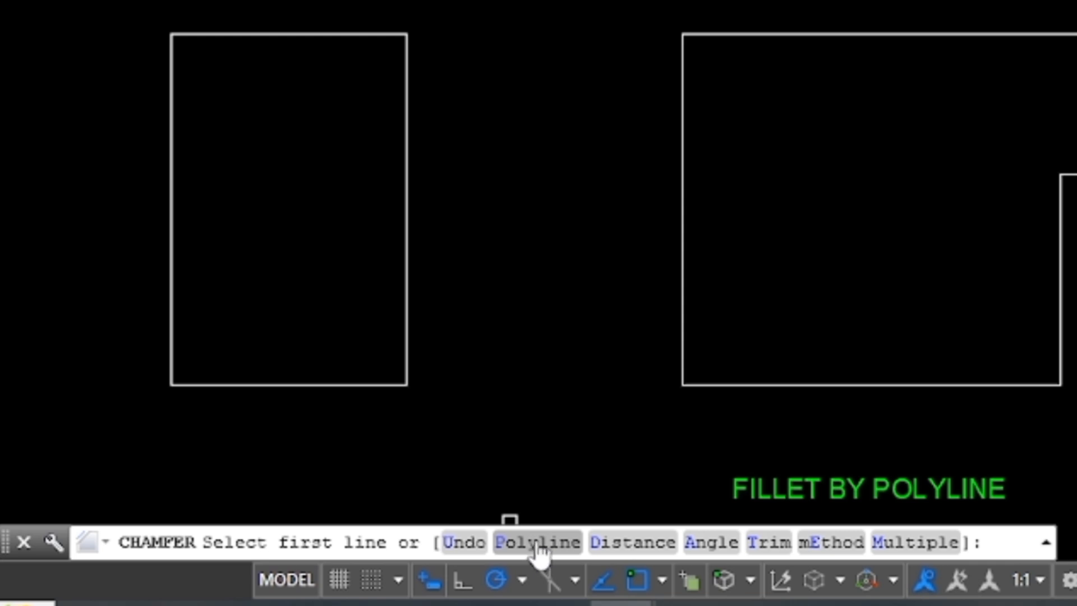
click(536, 543)
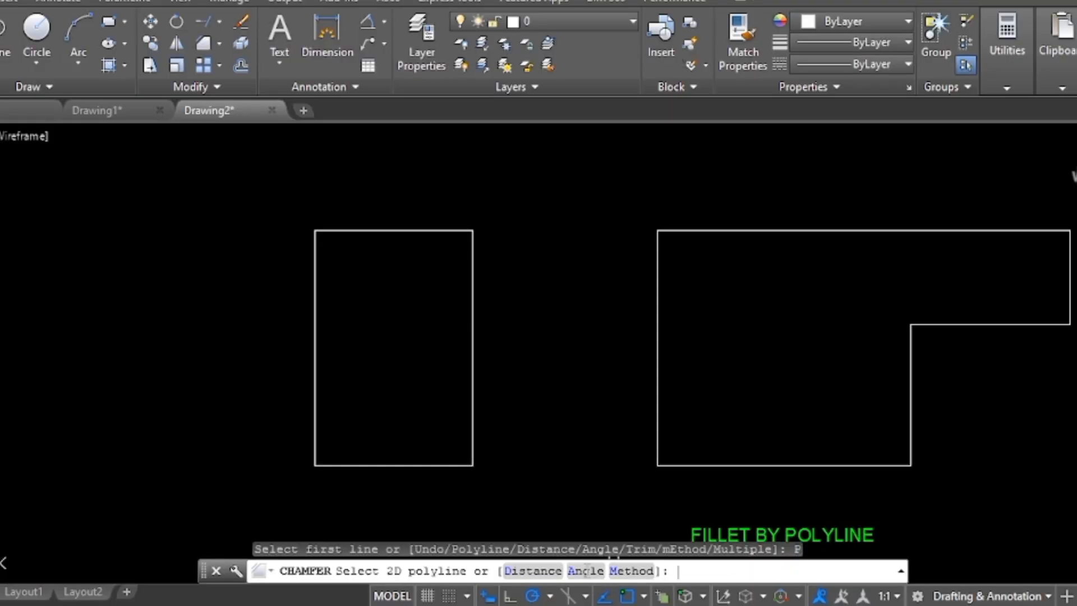
click(587, 571)
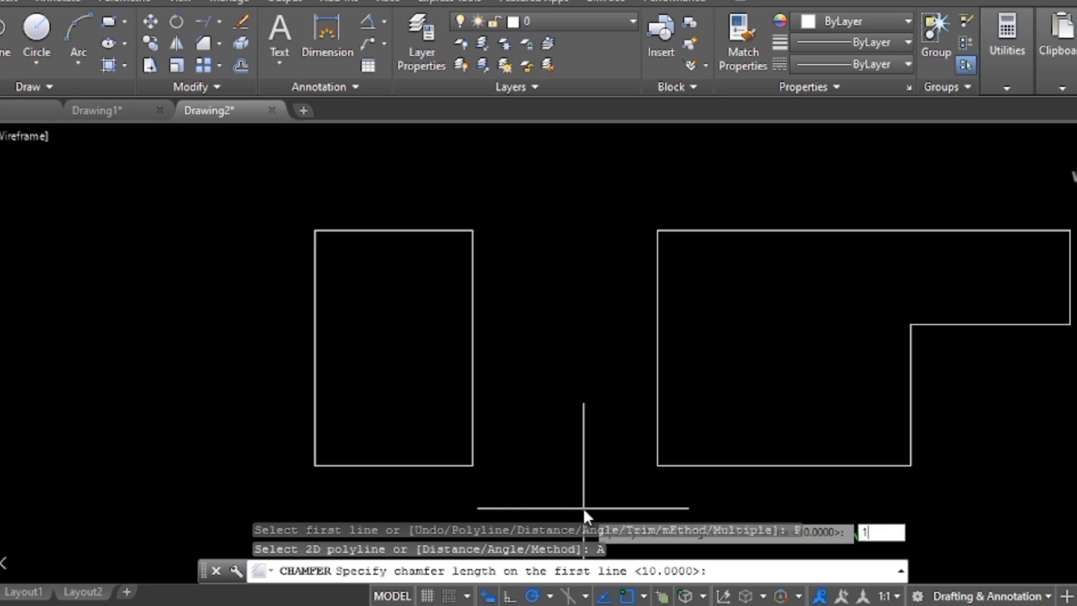
text(10)
key(Return)
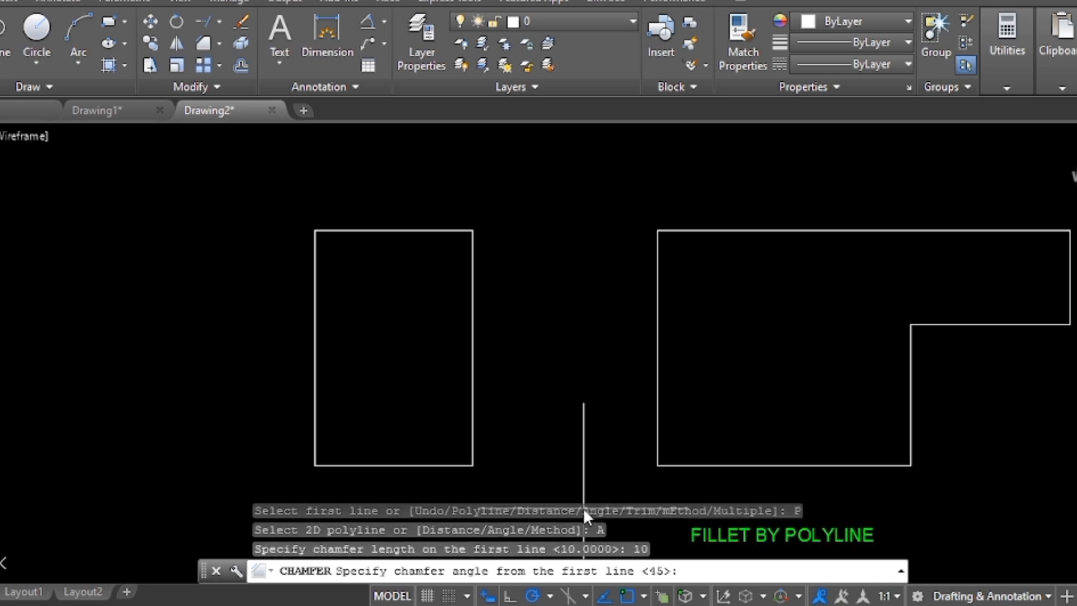
text(45)
key(Return)
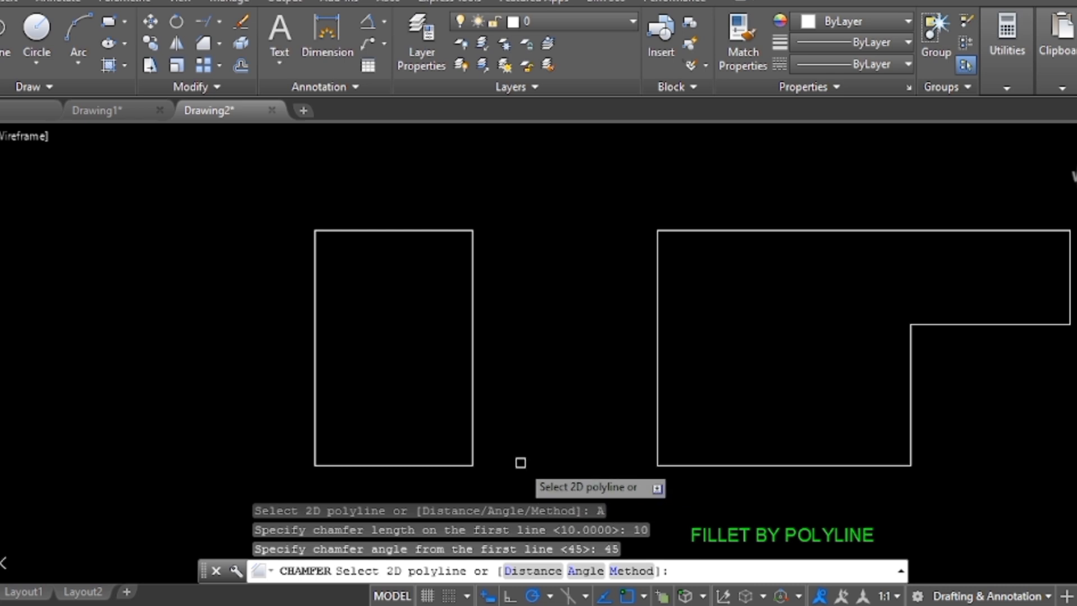
click(471, 383)
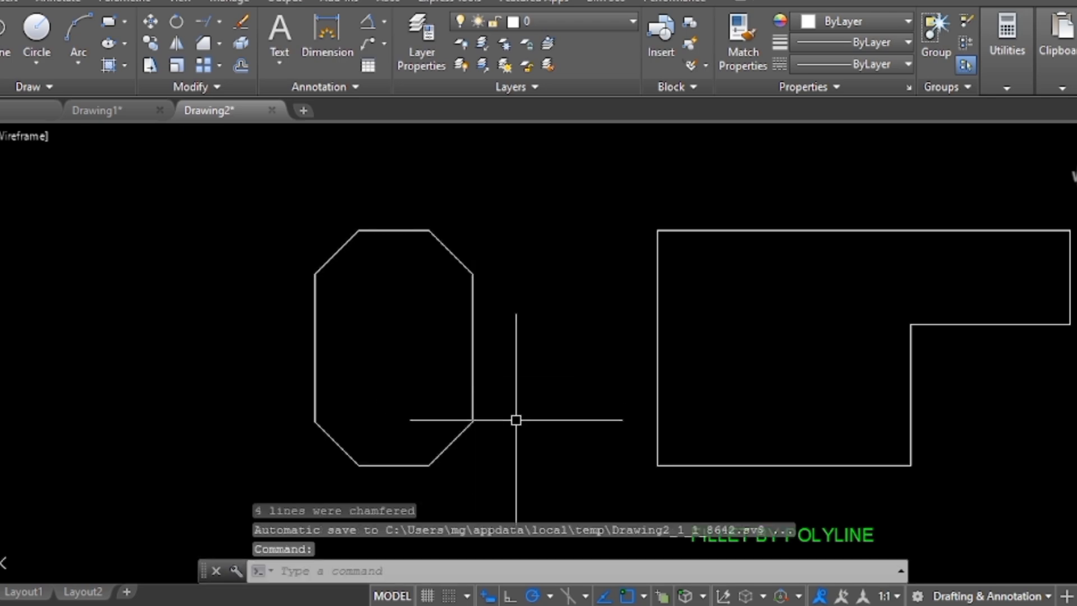
key(Escape)
key(Escape)
- Select the L-shaped outline to check that it is a single polyline, and clear the selection
click(657, 368)
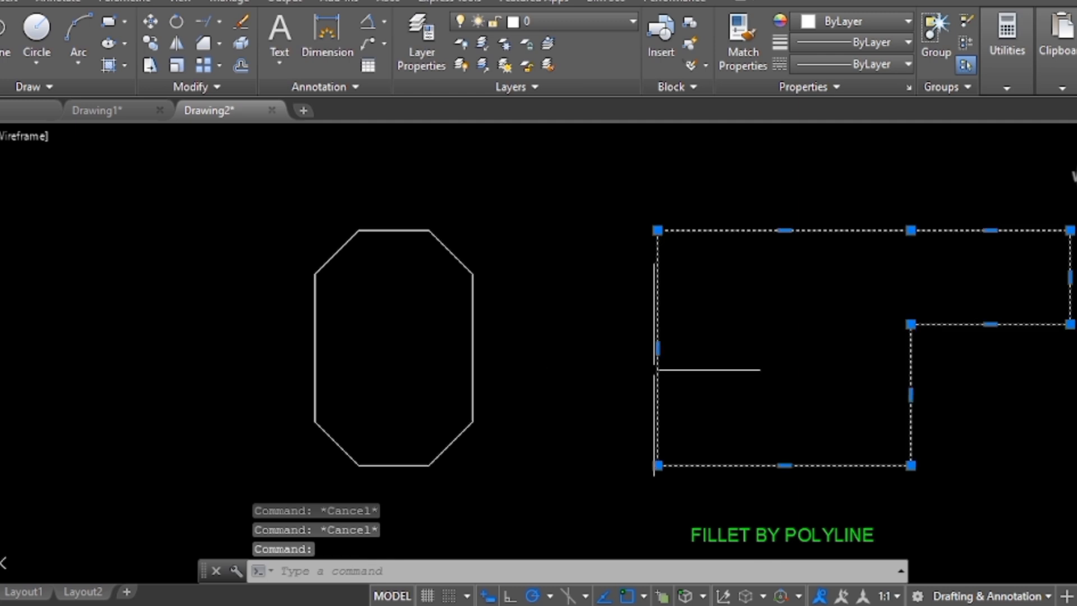
scroll(193, 411, down, 2)
scroll(286, 472, up, 2)
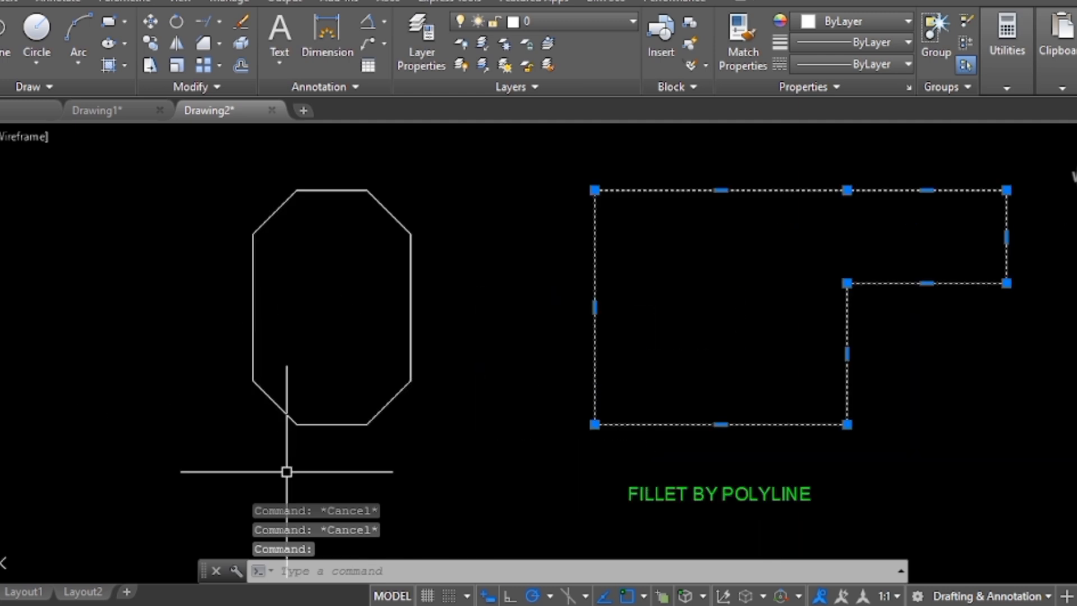
key(Escape)
key(Escape)
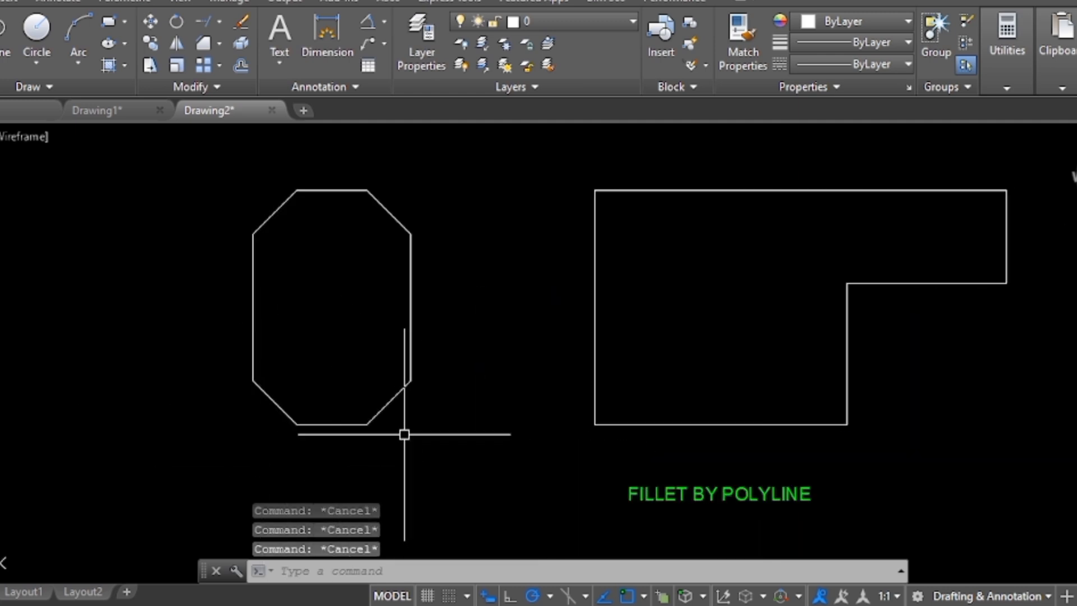
click(590, 384)
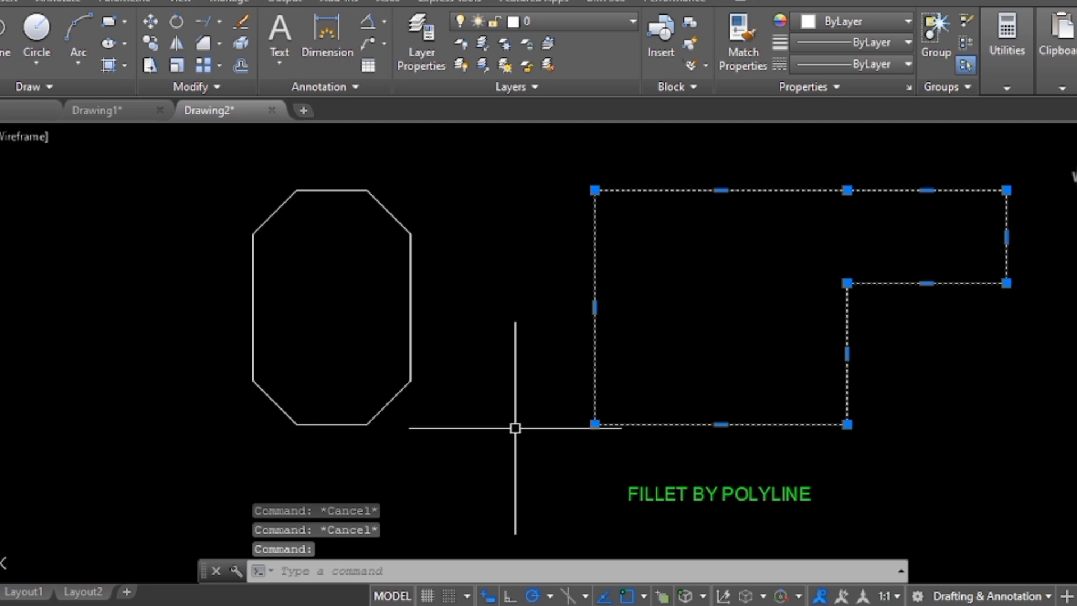
key(Escape)
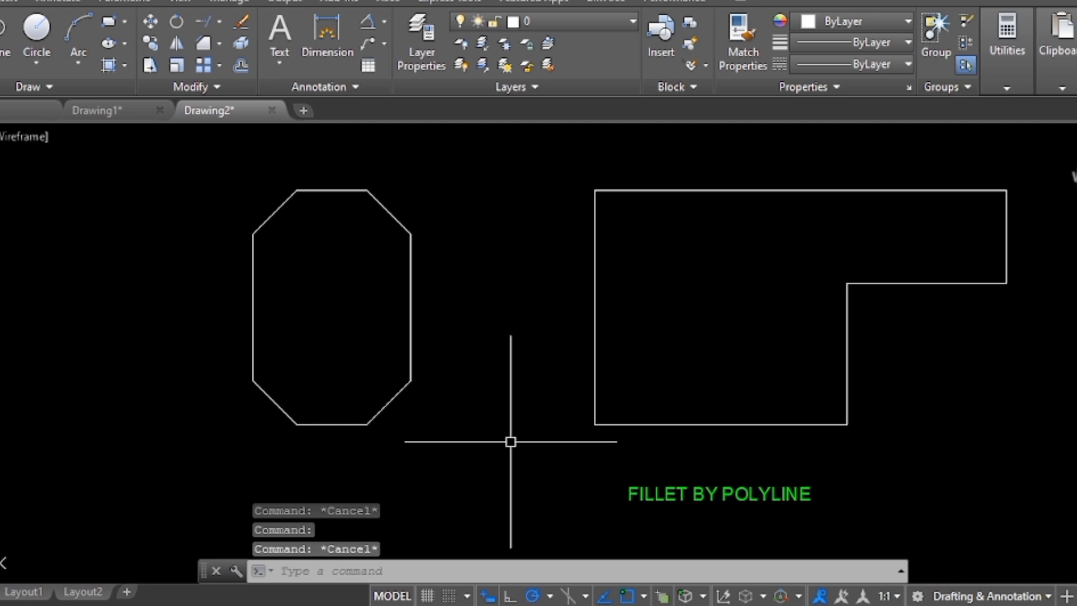
click(595, 409)
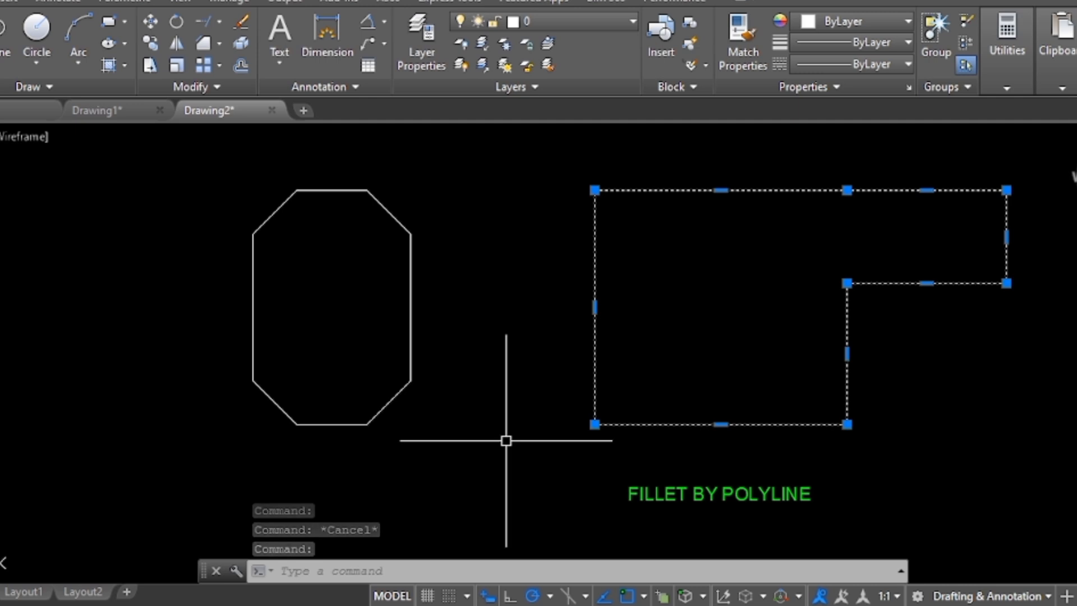
key(Escape)
key(Escape)
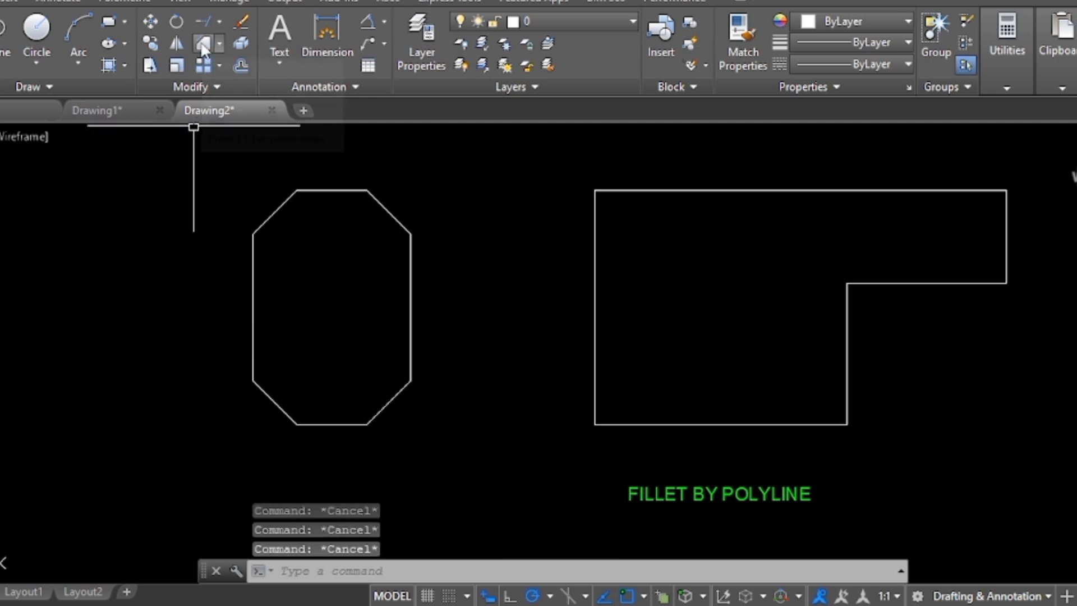
- Chamfer all corners of the L-shaped outline with the Polyline option, by angle with a length of 5 and an angle of 45°
click(202, 45)
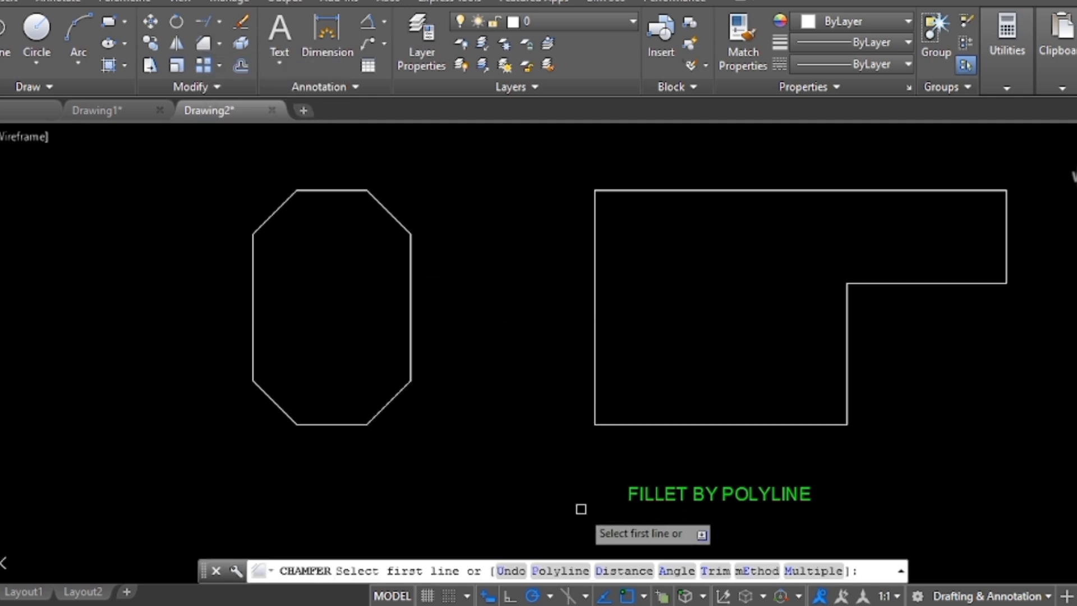
click(561, 571)
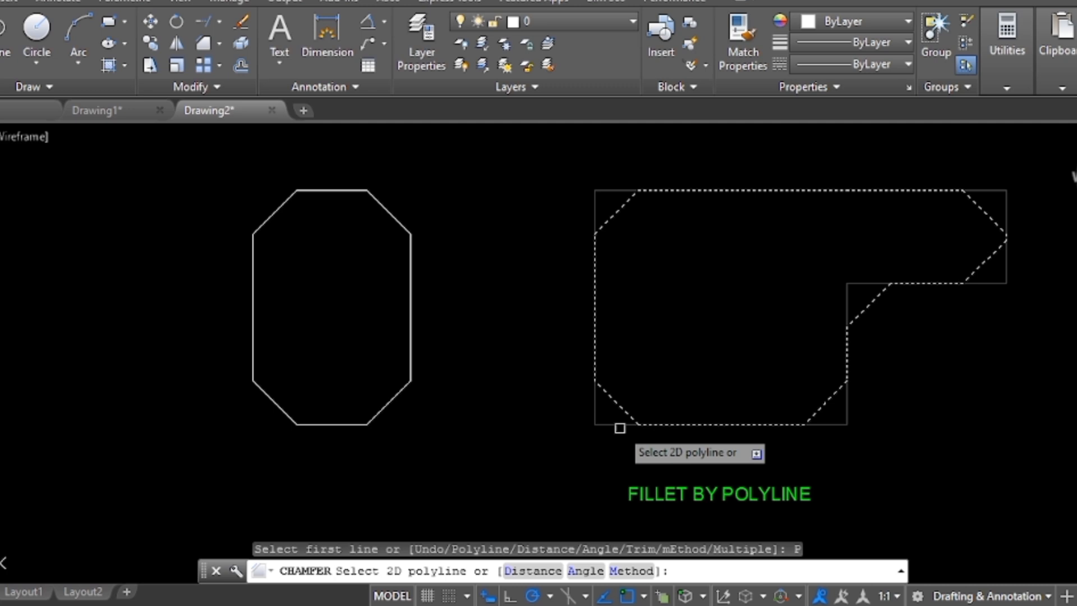
click(586, 572)
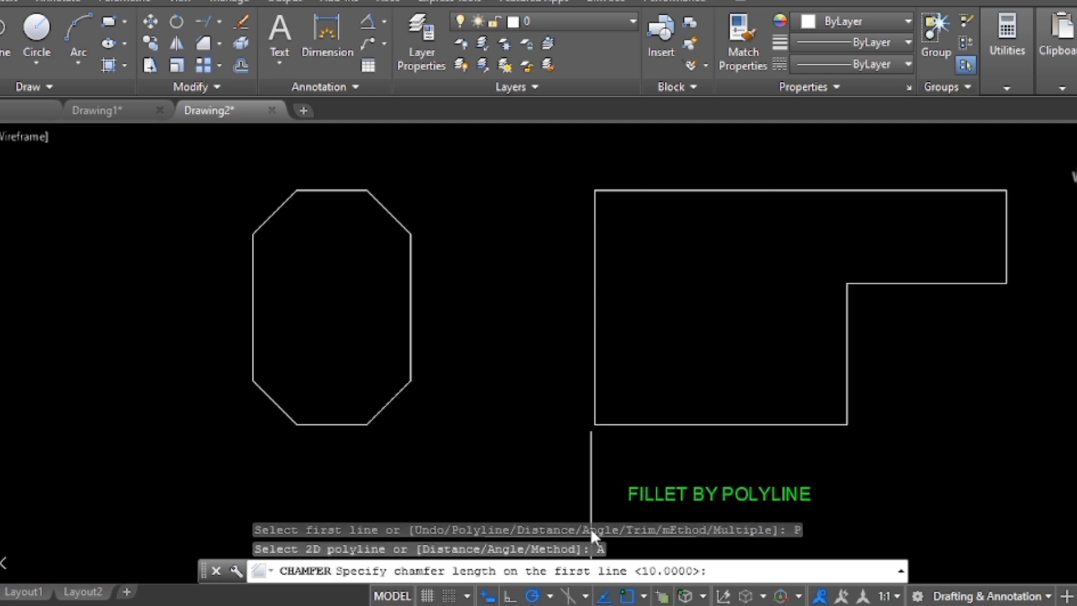
text(5)
key(Return)
text(45)
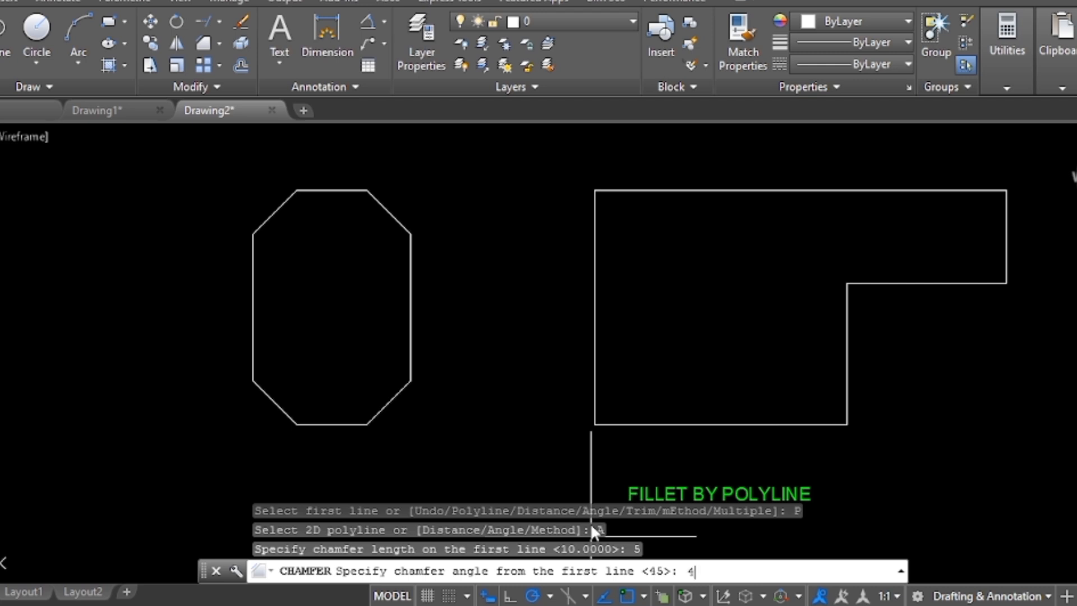
key(Return)
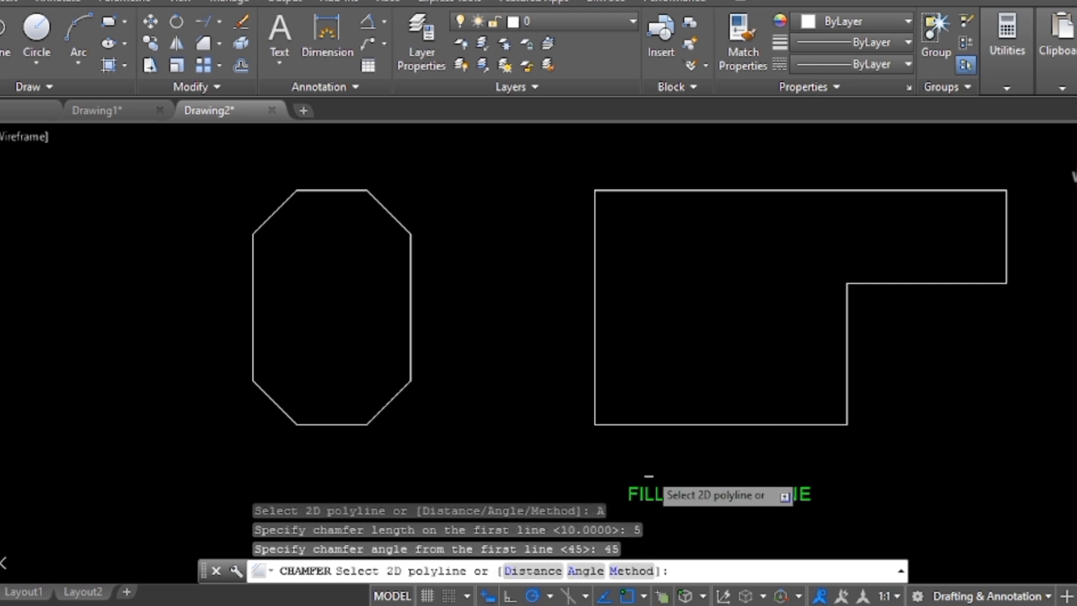
click(648, 424)
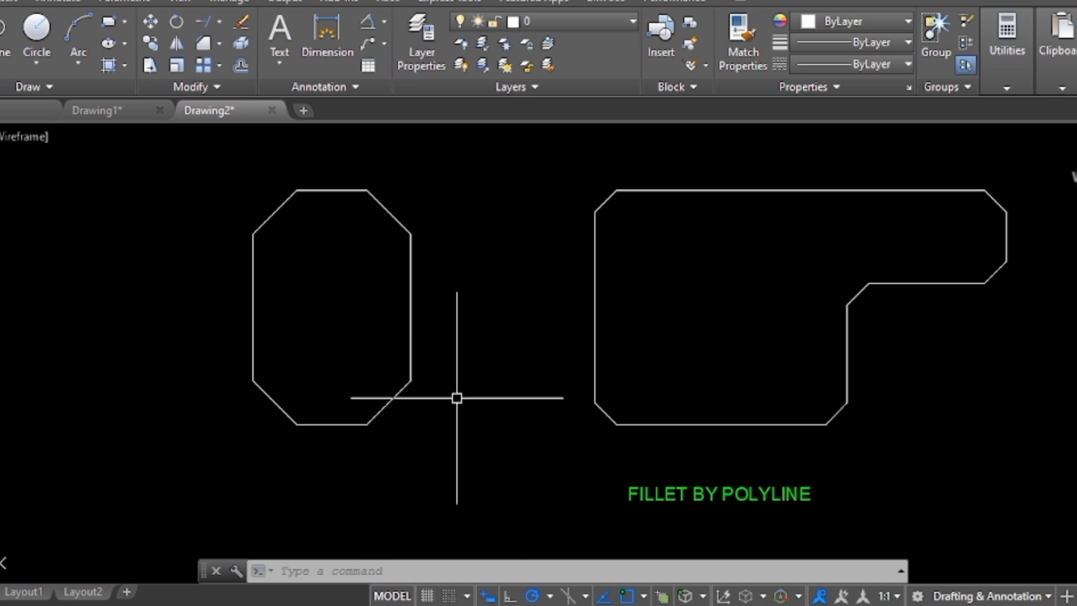
- Select the chamfered rectangle to check that it is still a single polyline, and clear the selection
click(411, 353)
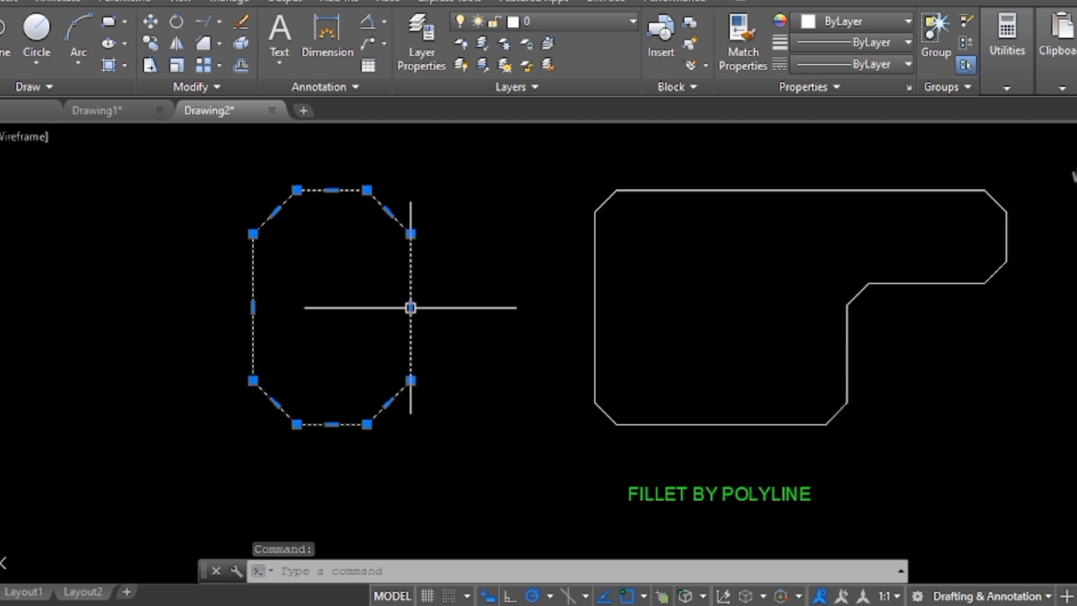
mouse_move(412, 308)
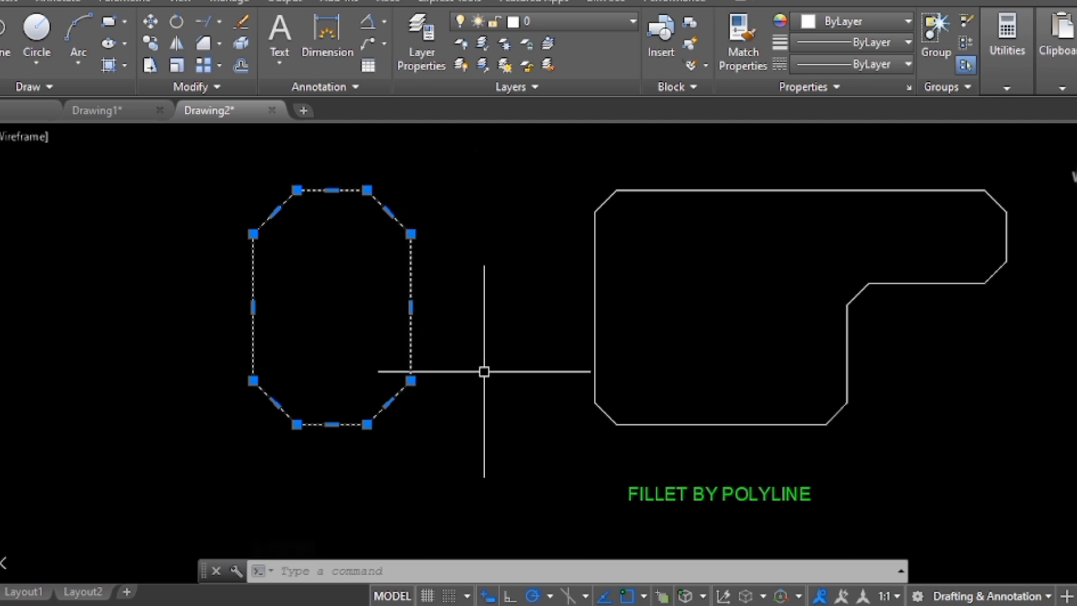
key(Escape)
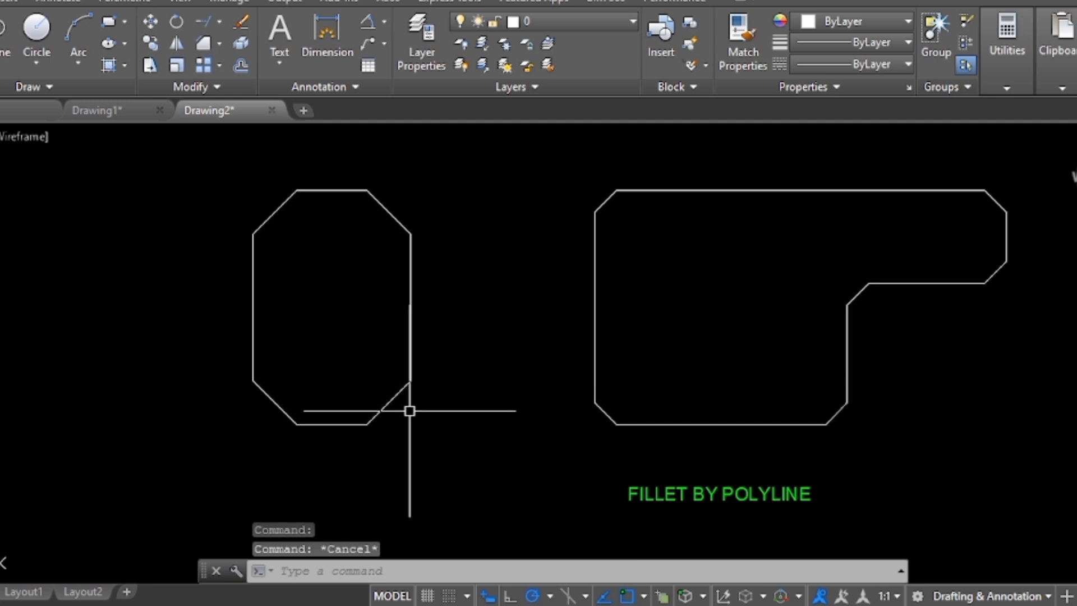
key(Escape)
key(Escape)
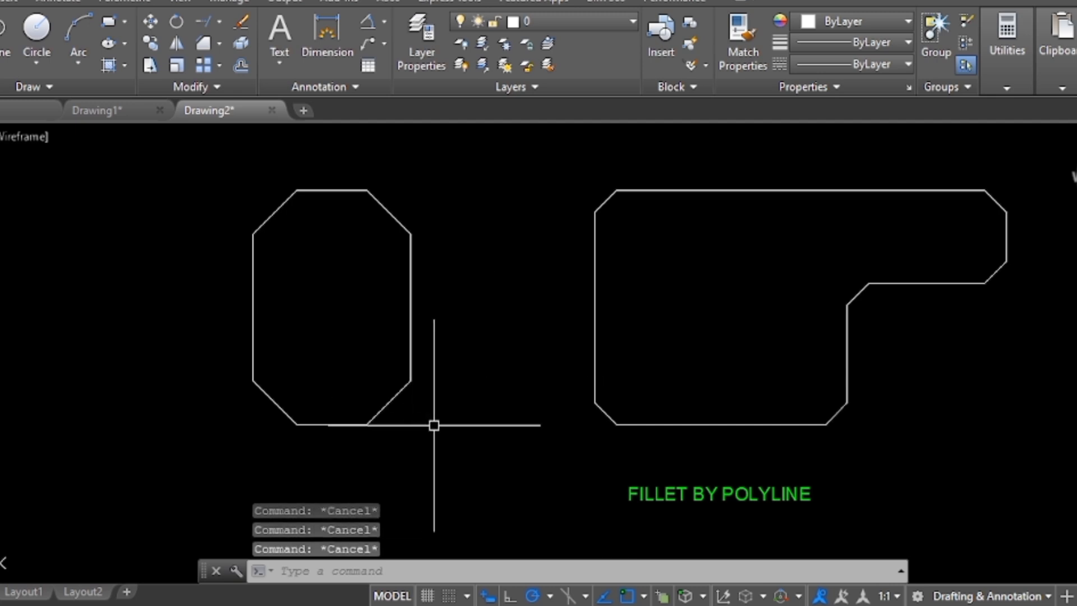
- Draw a closed rectangle from four separate lines in the empty area beside the L-shaped outline, turning Ortho on after the first line
scroll(434, 425, down, 2)
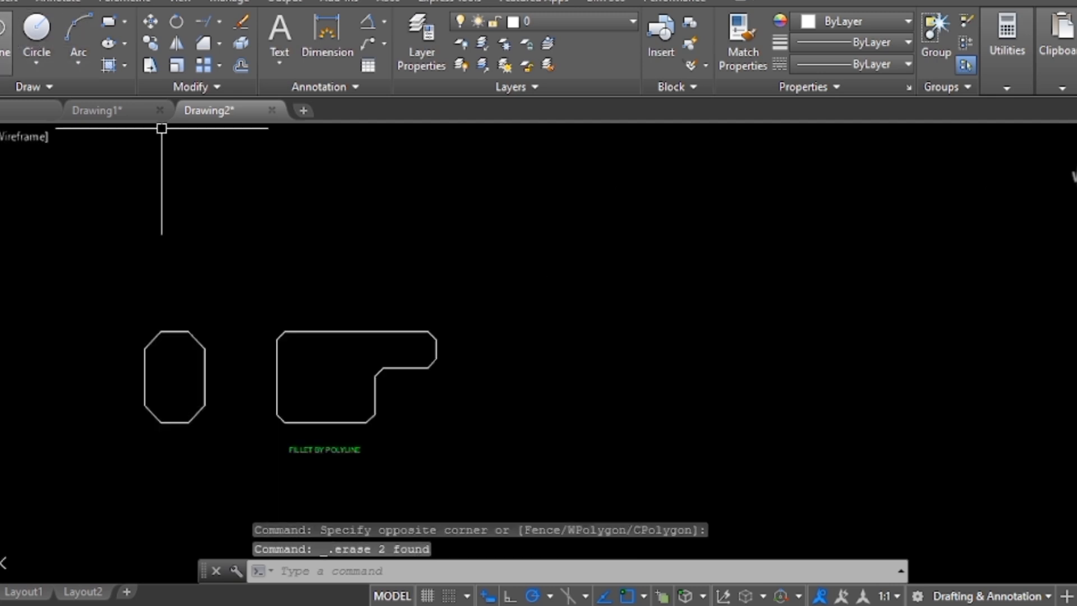
click(5, 39)
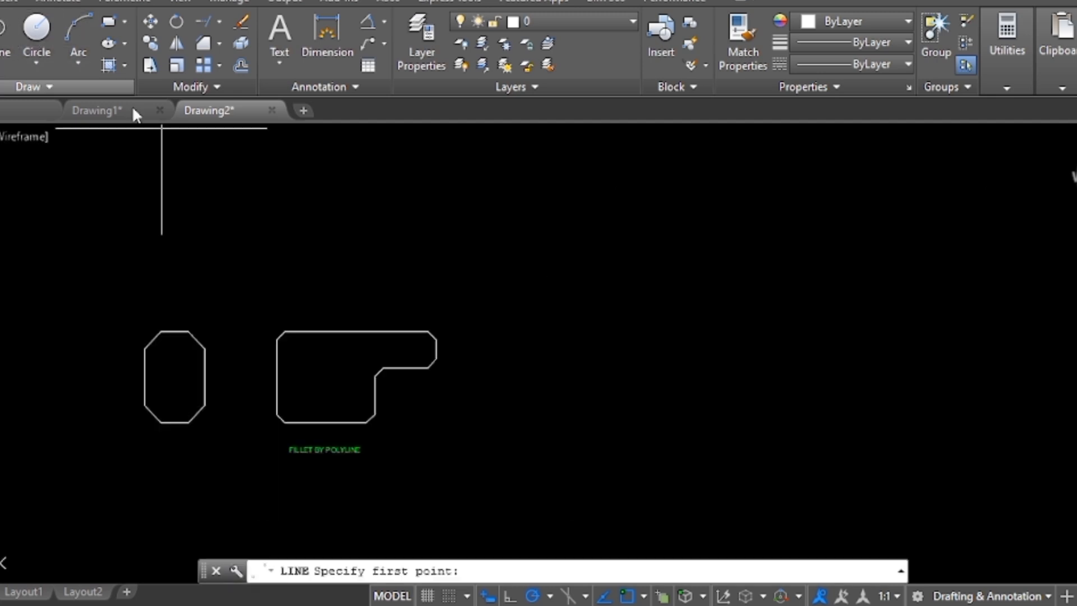
click(528, 308)
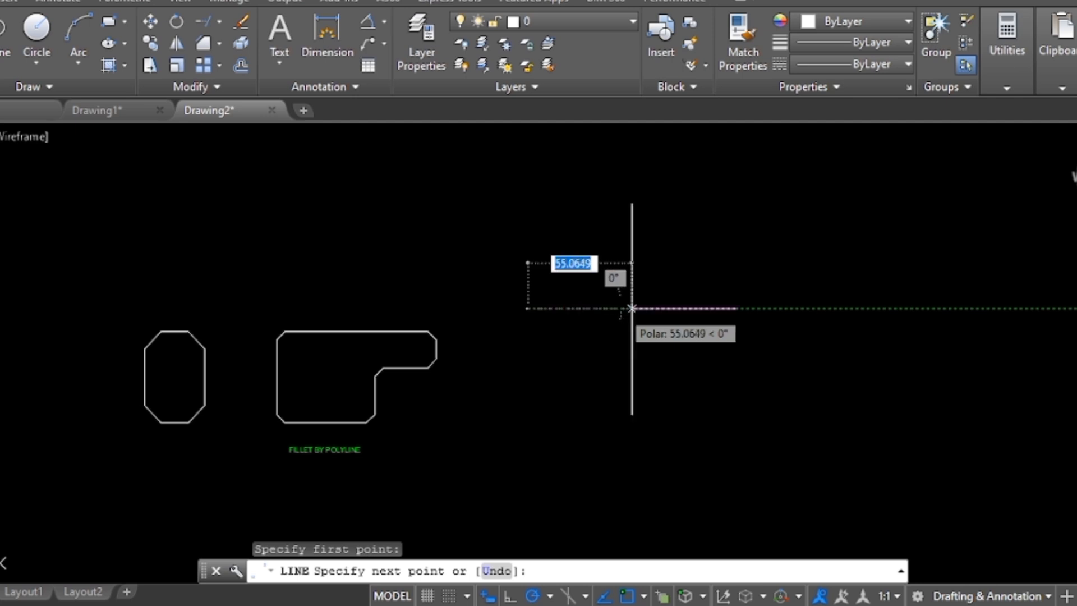
click(695, 308)
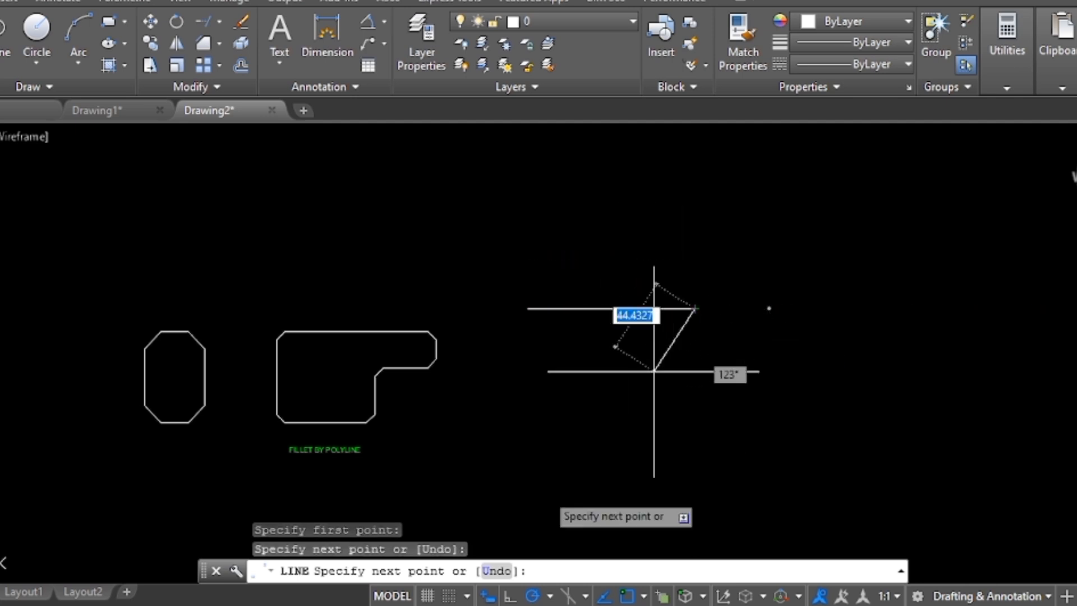
key(F8)
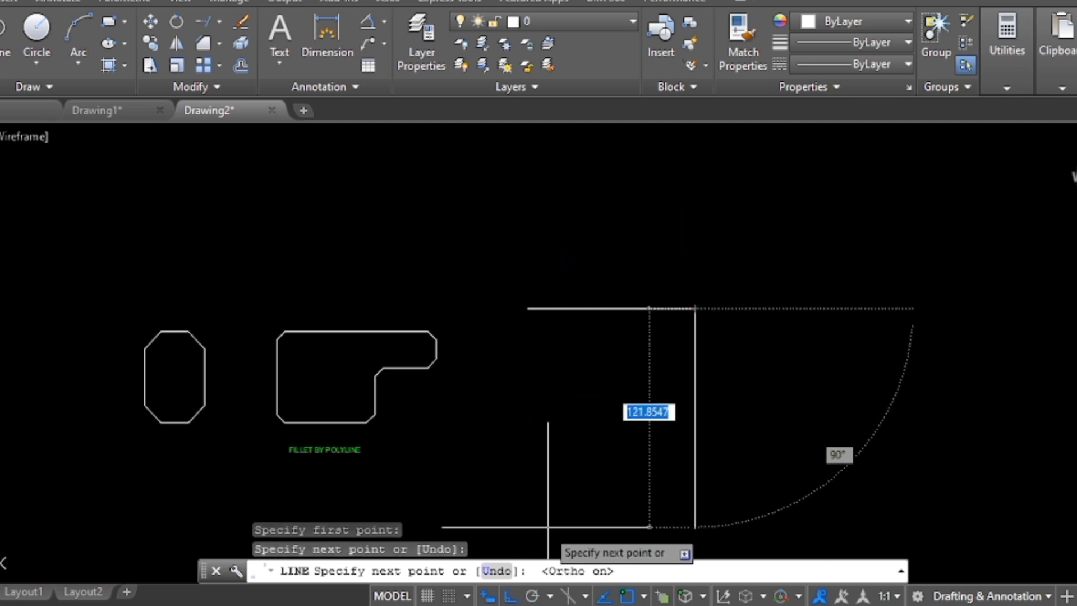
click(694, 449)
click(527, 451)
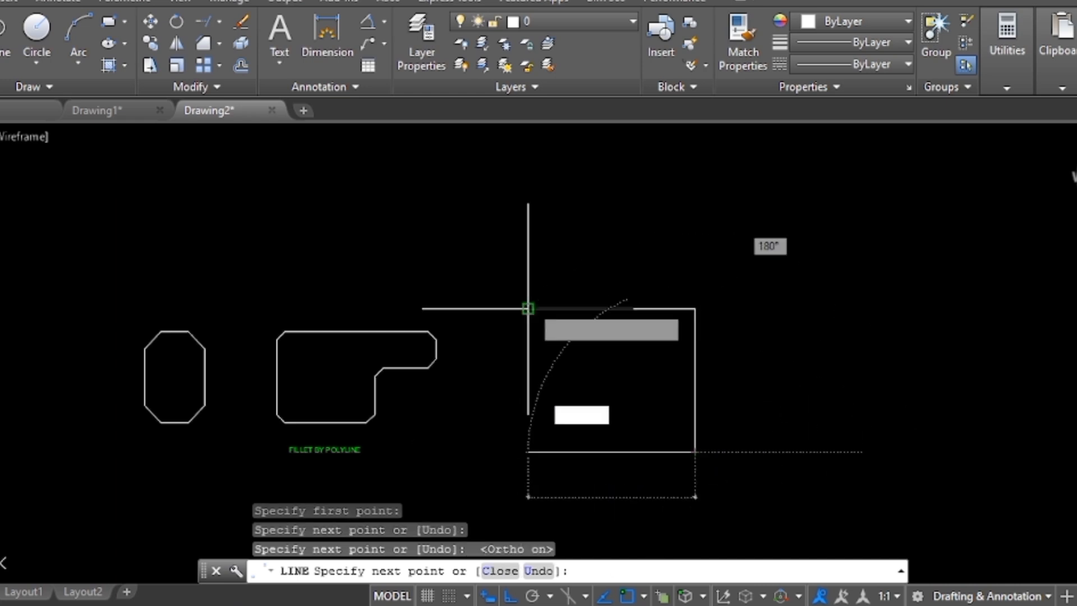
click(528, 308)
key(Escape)
key(Escape)
key(Escape)
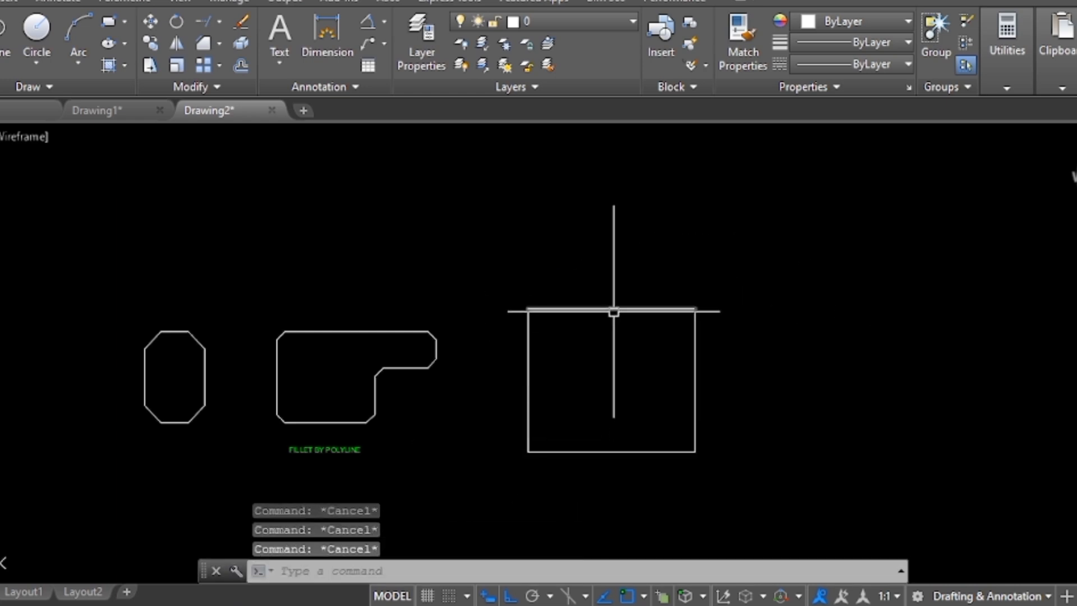
- Check that the new rectangle's top edge is a separate line, join all four lines into one polyline, and select the joined outline
click(615, 308)
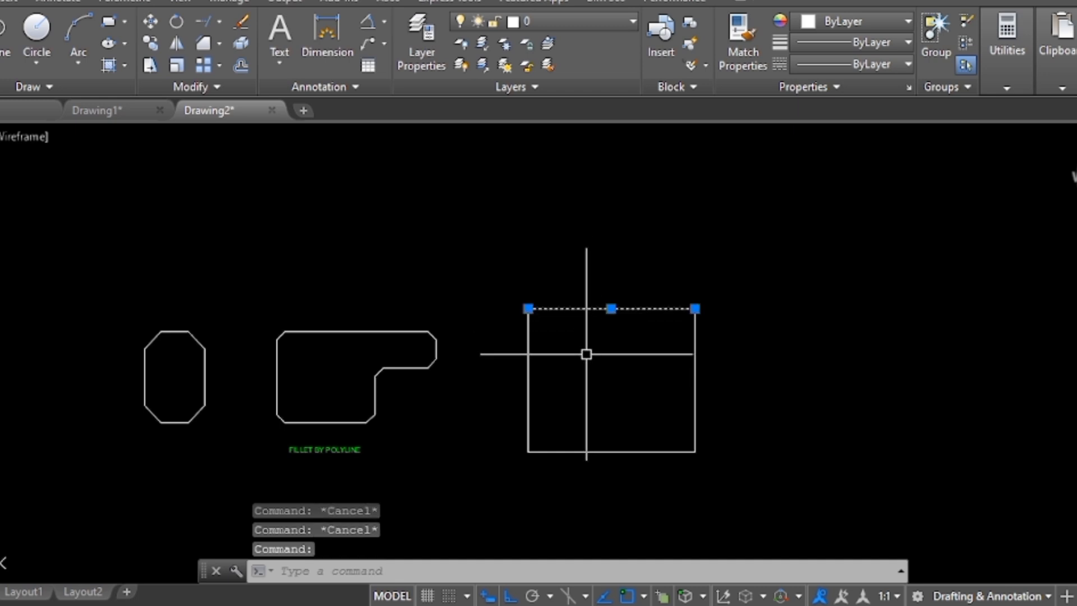
click(508, 274)
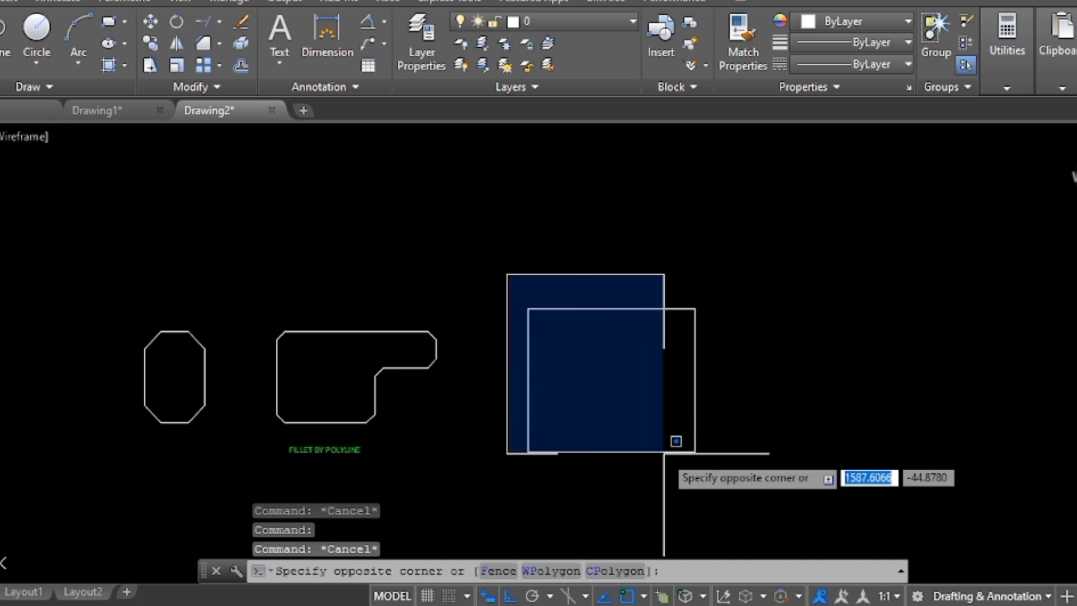
click(730, 487)
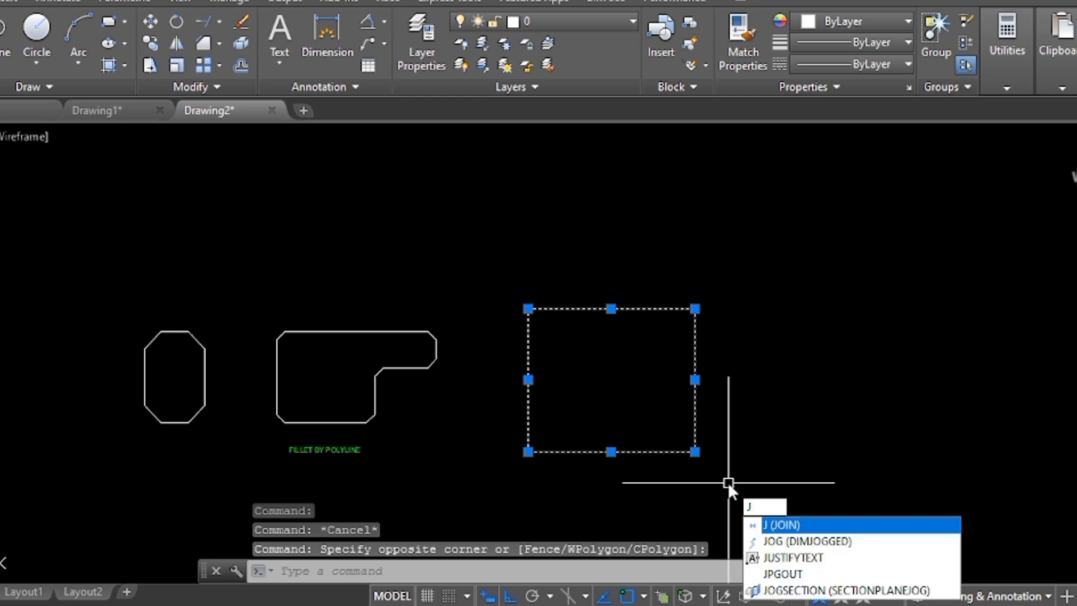
key(Return)
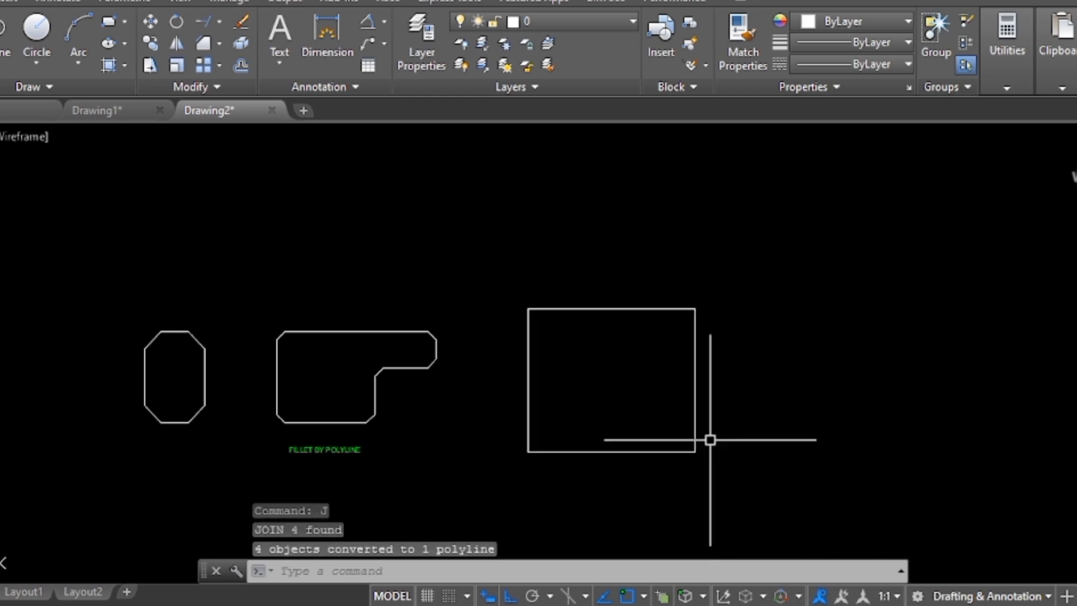
click(692, 419)
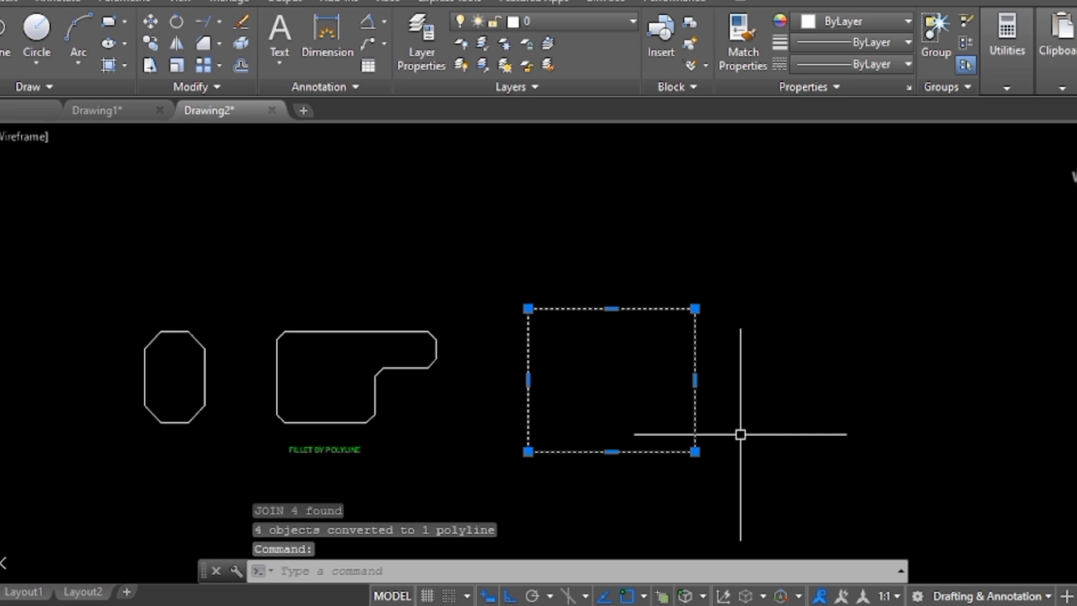